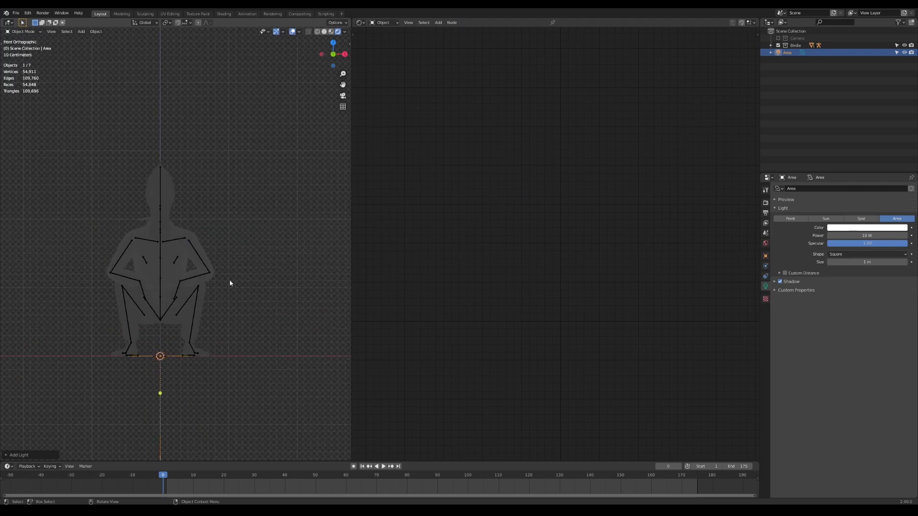
Place and tilt the area light above and beside the character's head, with its power set to 26.3 W
key(g)
click(289, 56)
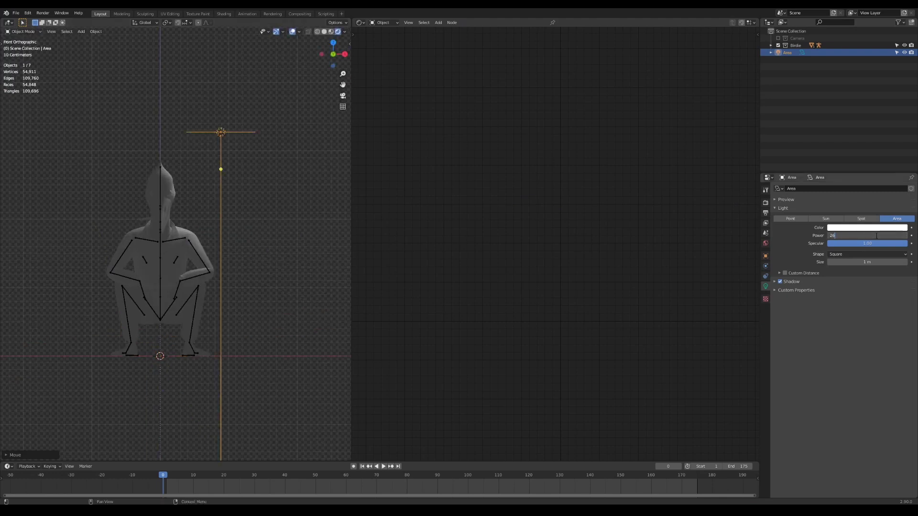
key(Return)
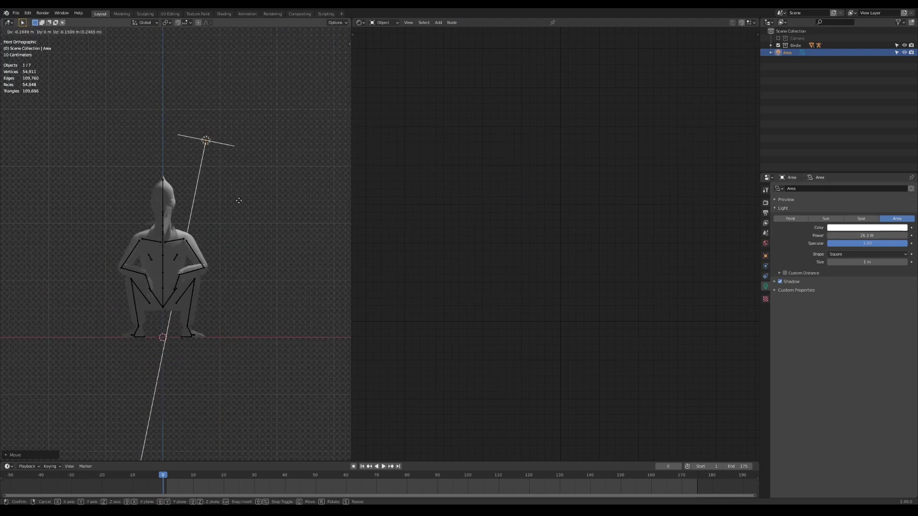
click(237, 204)
click(199, 176)
Select the character's body and add a third stop to its AnimeSkin ColorRamp, colouring the first stop black
click(175, 194)
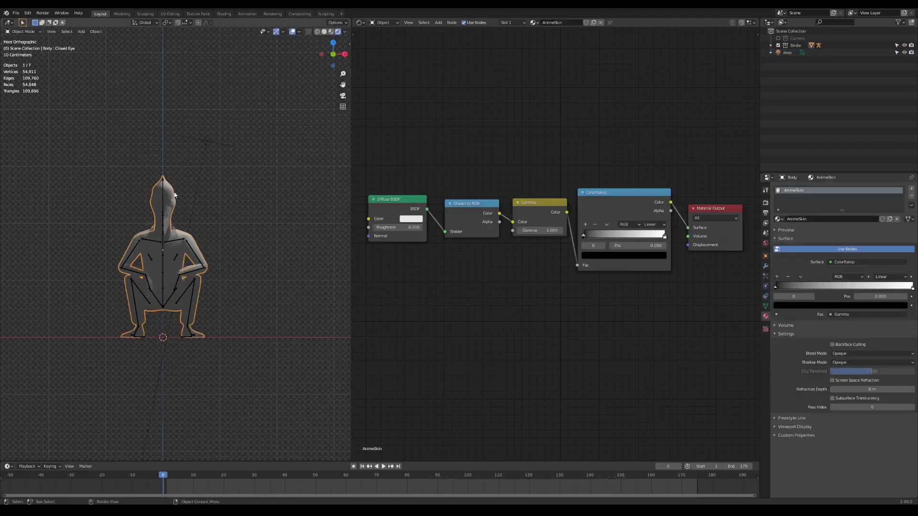
mouse_move(554, 259)
middle_down()
mouse_move(588, 263)
mouse_move(561, 271)
middle_up()
scroll(567, 241, up, 7)
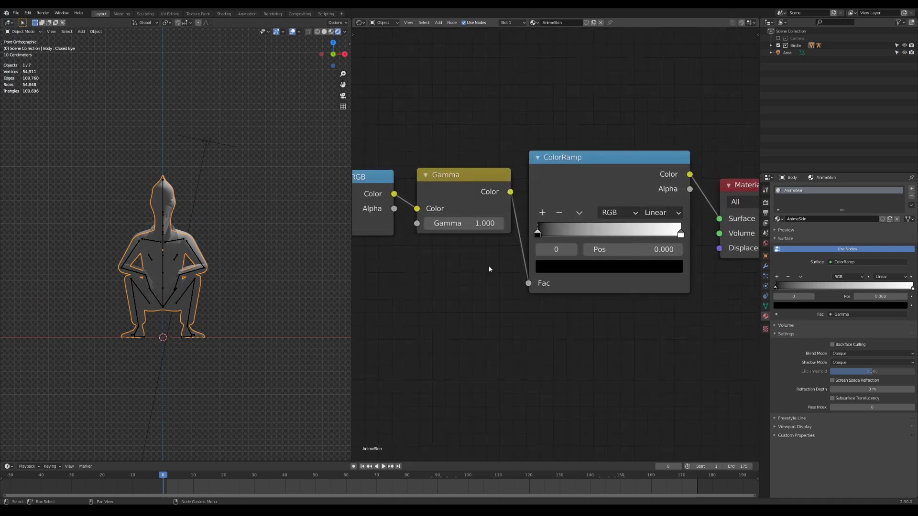
mouse_move(537, 233)
mouse_down()
mouse_move(572, 234)
mouse_move(533, 248)
mouse_up()
click(545, 240)
click(542, 212)
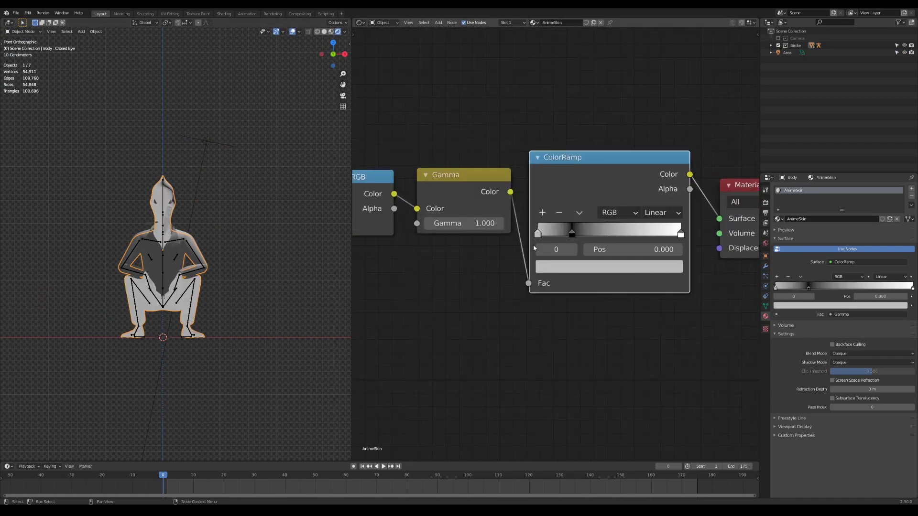
click(566, 266)
drag(651, 145, 651, 165)
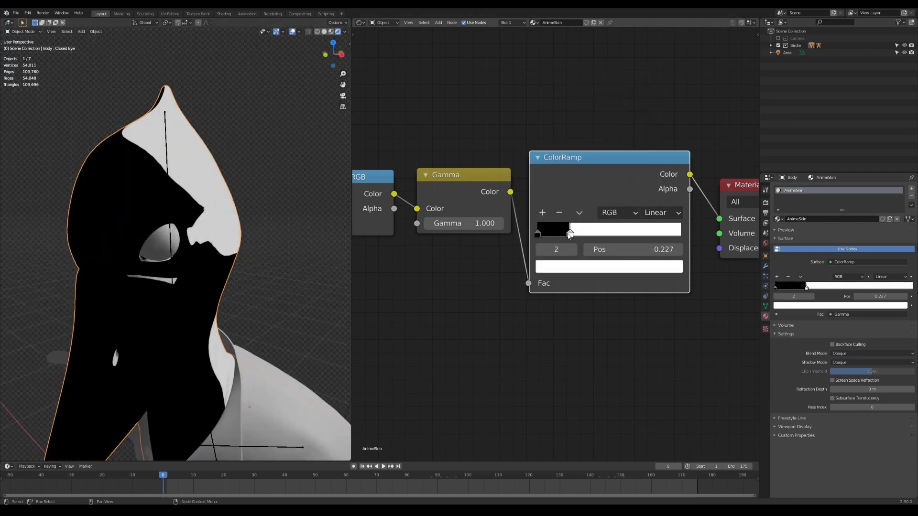
Set the ColorRamp's white stop to position 0.227 and place the middle black stop directly before it for a hard edge
key(Return)
right_click(629, 248)
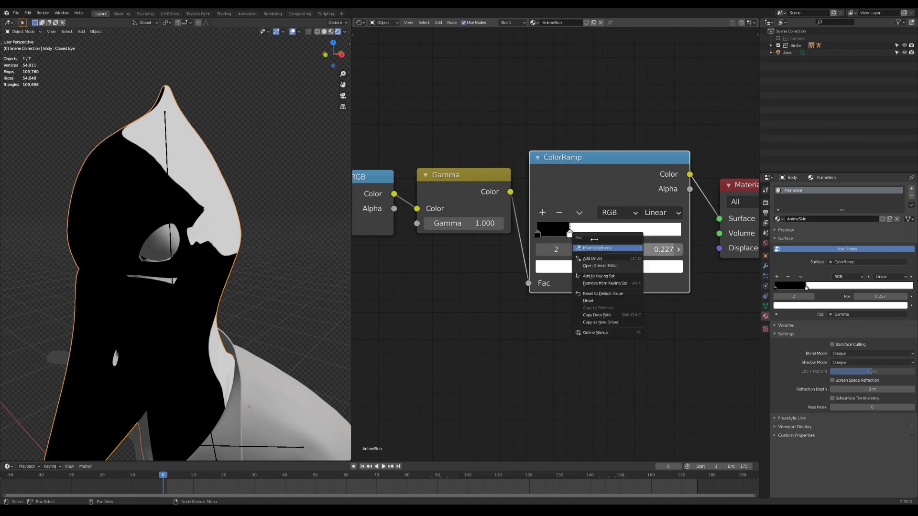
click(569, 234)
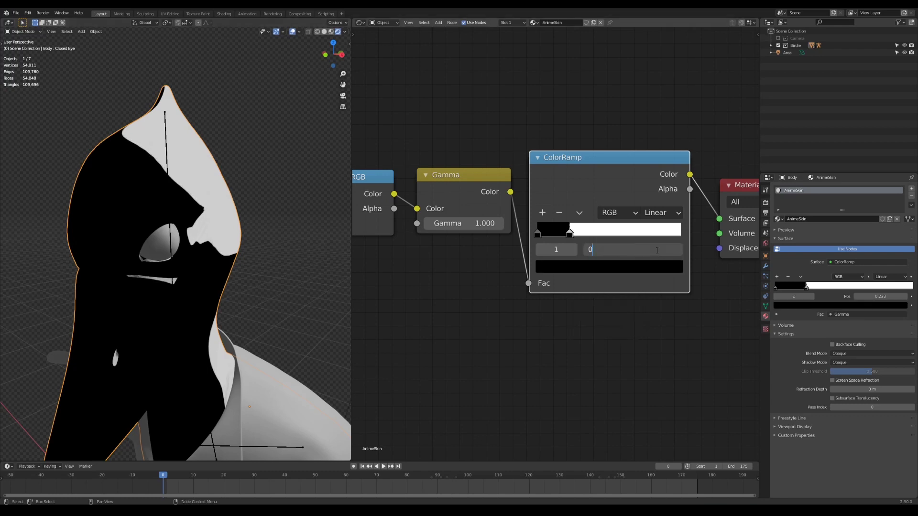
key(Return)
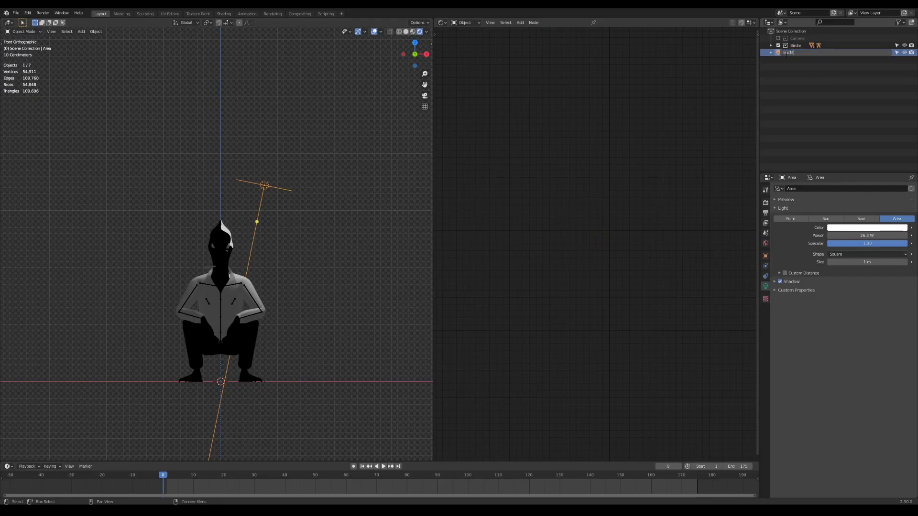
Rename the area light Backlight and move it into a new collection named Lights
key(m)
click(327, 113)
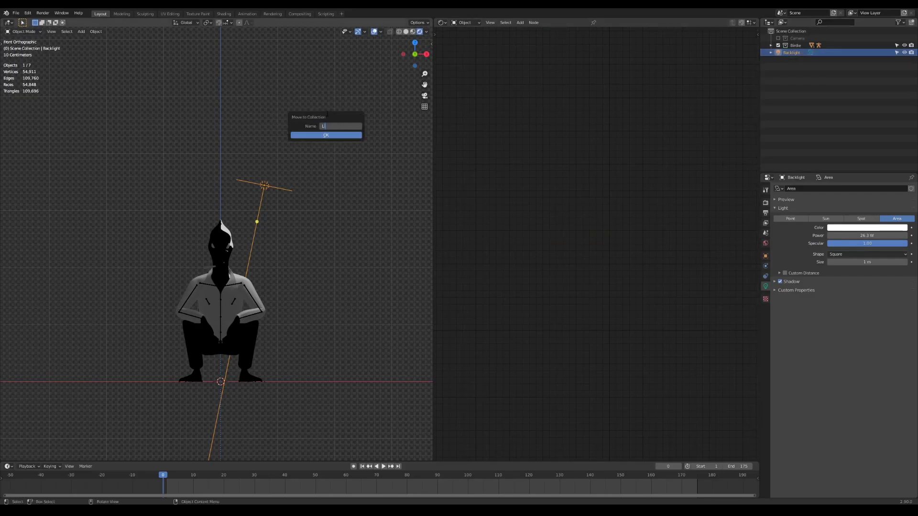
click(326, 136)
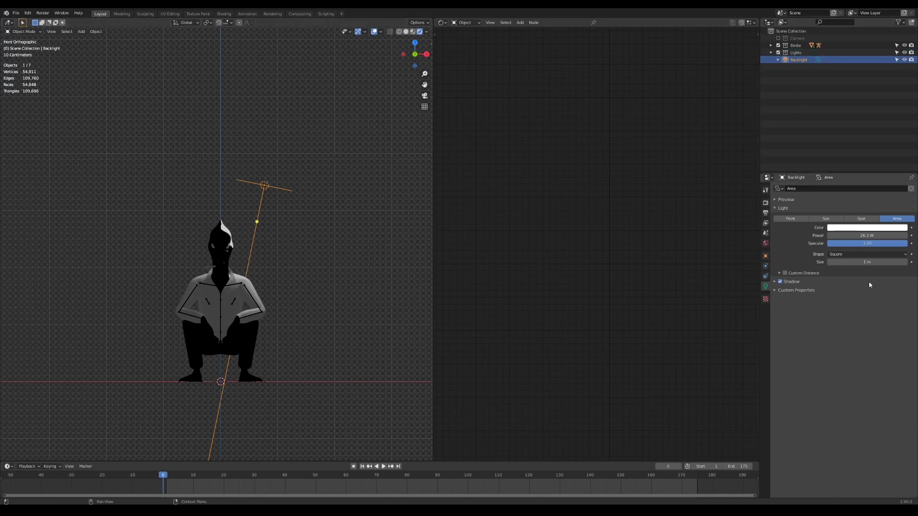
Set the Backlight's size to 0 m
click(867, 262)
text(0)
key(Return)
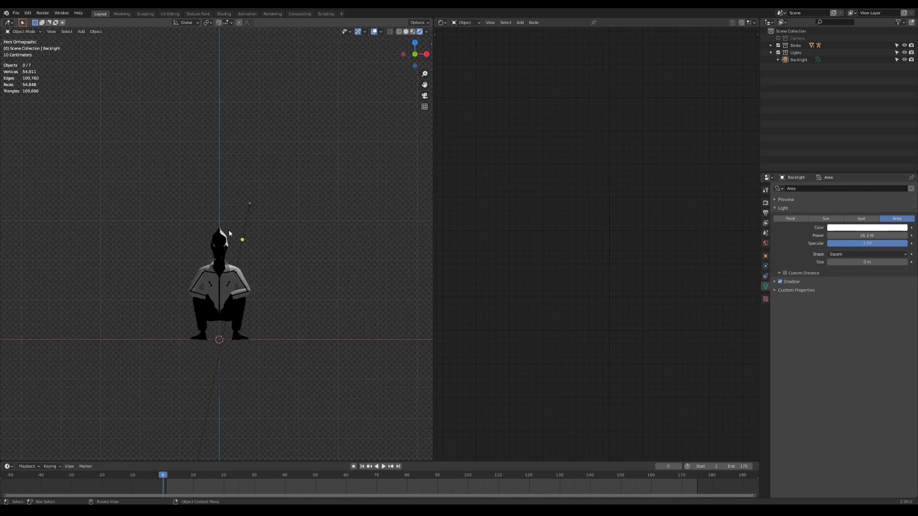
Reposition and rotate the Backlight beside the character, working from the top view
scroll(228, 230, up, 5)
middle_drag(230, 213, 245, 225)
key(KP_7)
click(298, 163)
key(g)
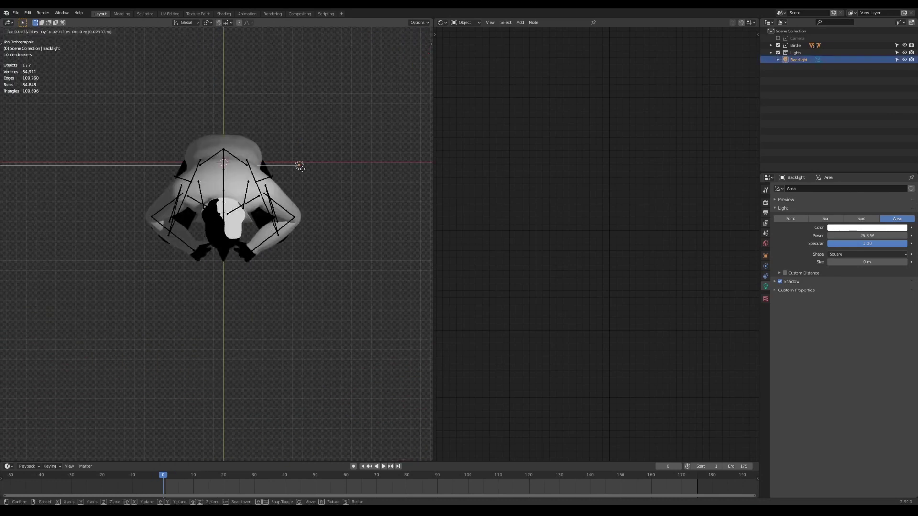
click(298, 184)
key(r)
click(338, 193)
key(g)
click(342, 186)
From the side view, move the Backlight forward over the head and tilt it so it lights the beak
key(KP_1)
key(KP_3)
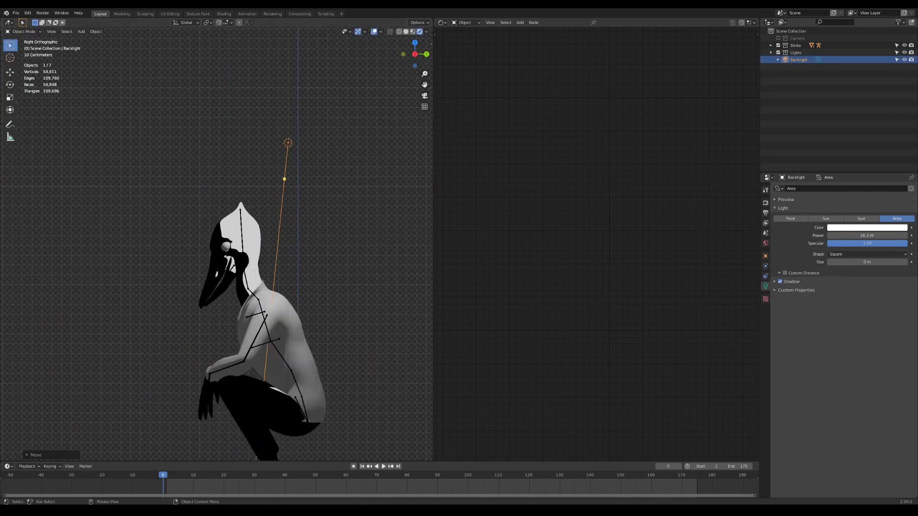
key(r)
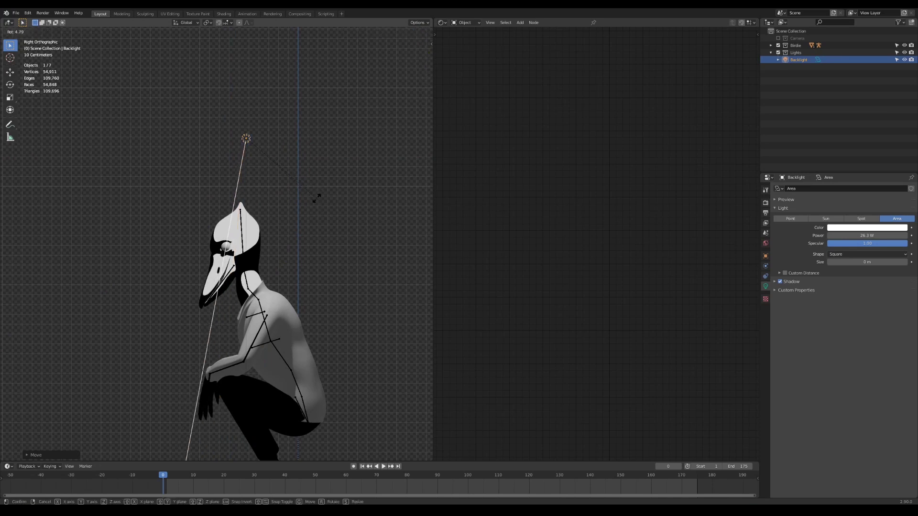
click(311, 193)
middle_drag(311, 192, 308, 252)
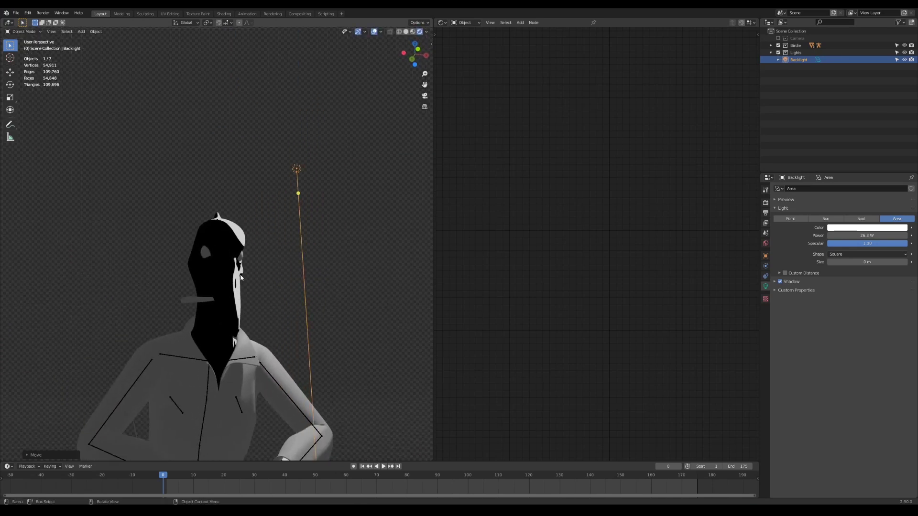
Set the Backlight's location to X 0.69327 m and Y -0.699392 m
click(765, 256)
double_click(860, 210)
text(0.69327 m)
key(Return)
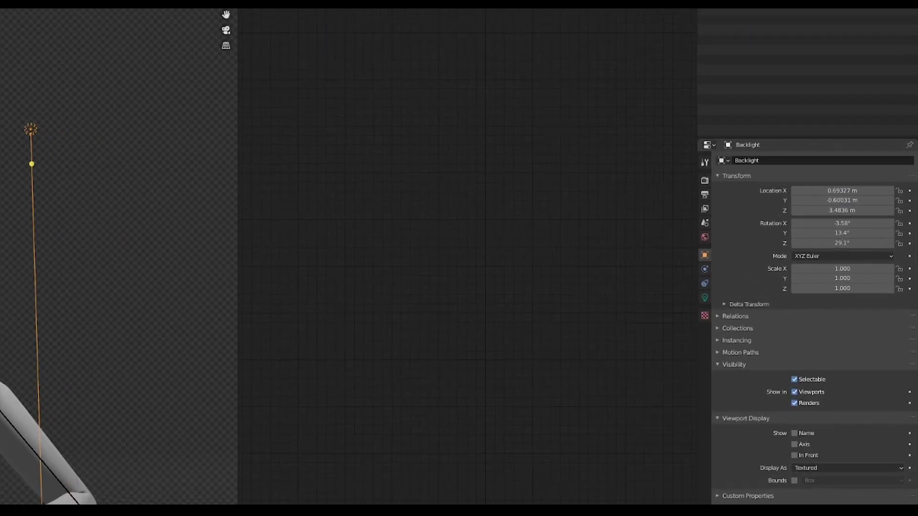
double_click(850, 217)
text(-0.699392 m)
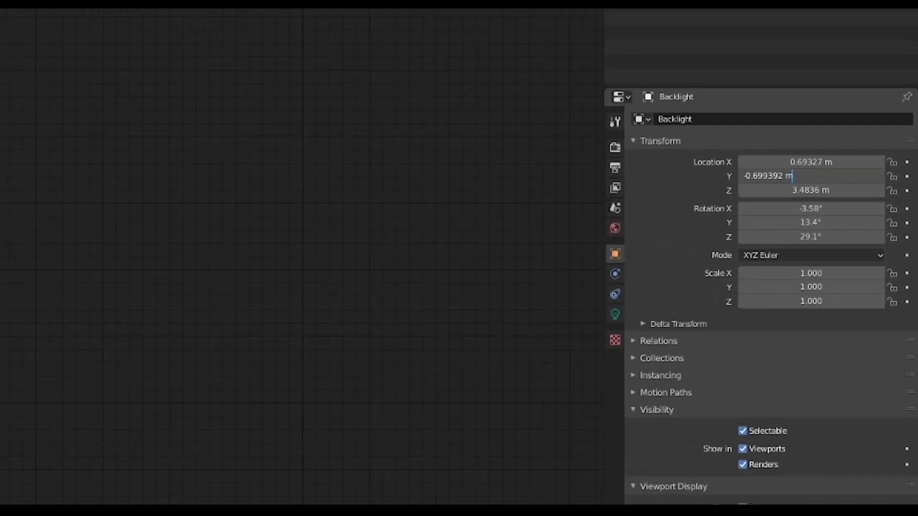
key(Return)
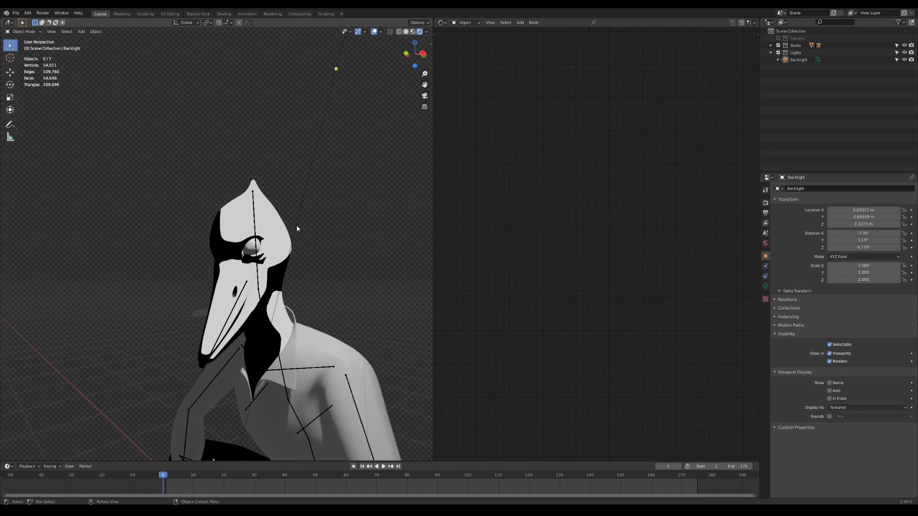
Duplicate the Backlight and place the copy on the opposite side of the head, rotated to aim up at the face
key(KP_1)
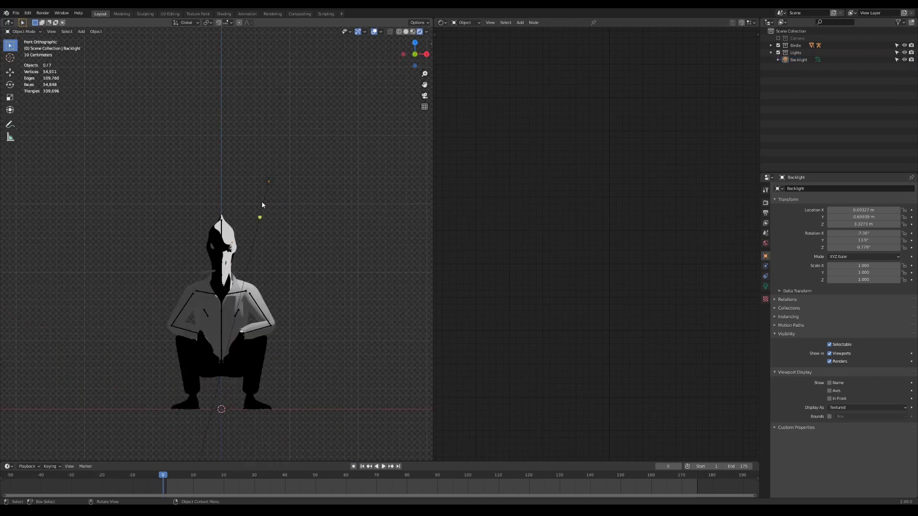
key(shift+d)
click(201, 249)
key(r)
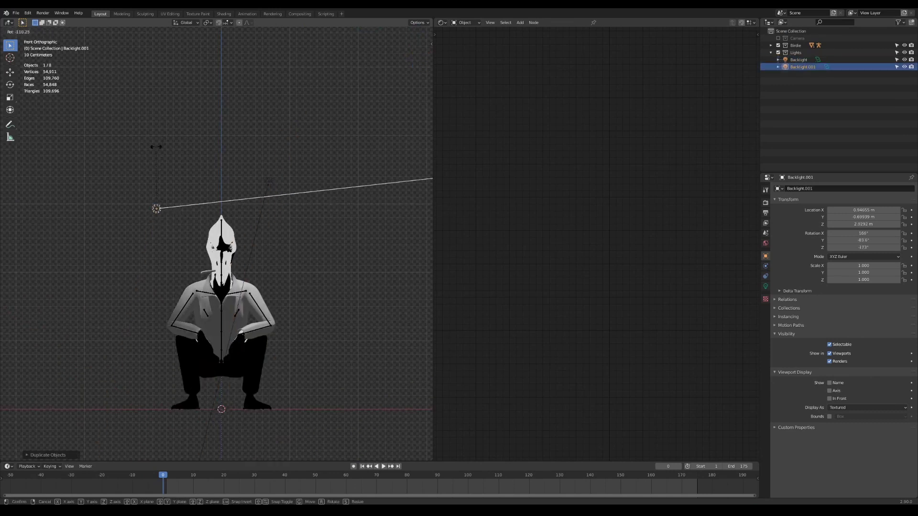
click(144, 164)
key(g)
click(126, 246)
middle_drag(141, 248, 243, 251)
Set the duplicated light's size to 0.72 m and its power to 1.9 W
double_click(846, 262)
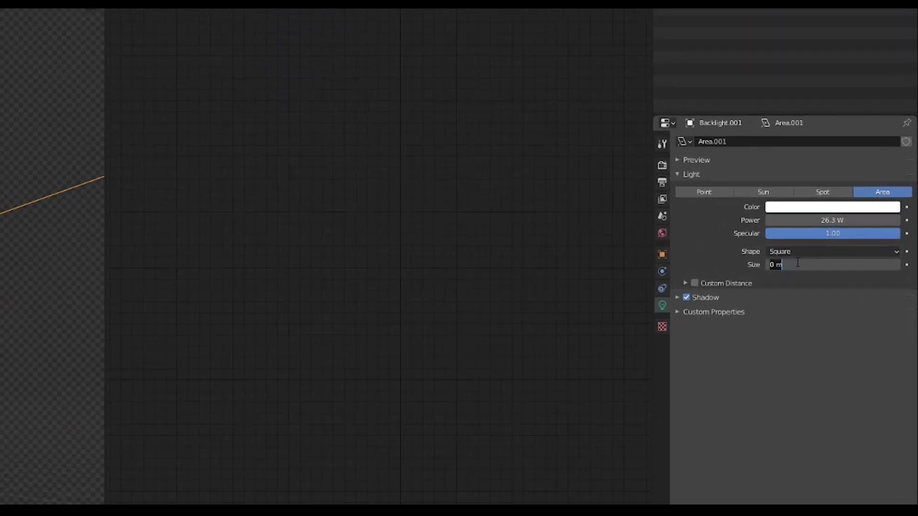
text(0..72)
key(Return)
double_click(843, 213)
text(1.9)
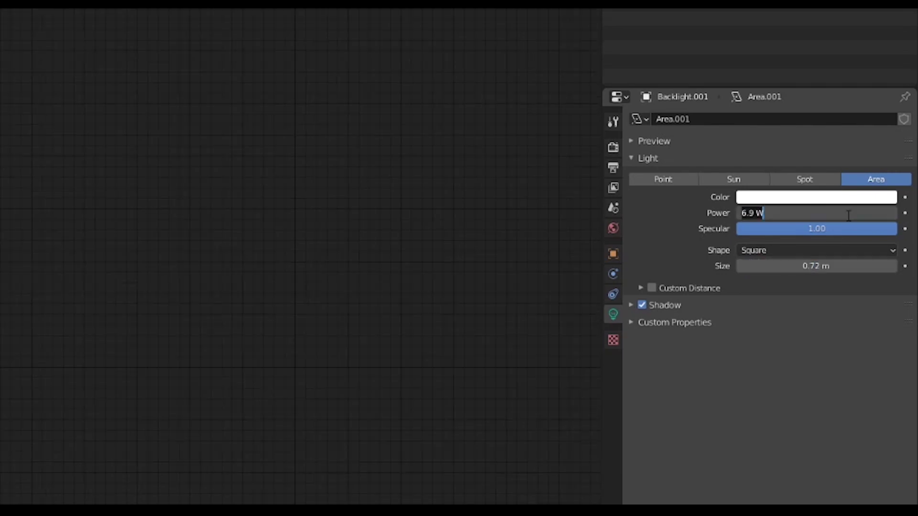
key(Return)
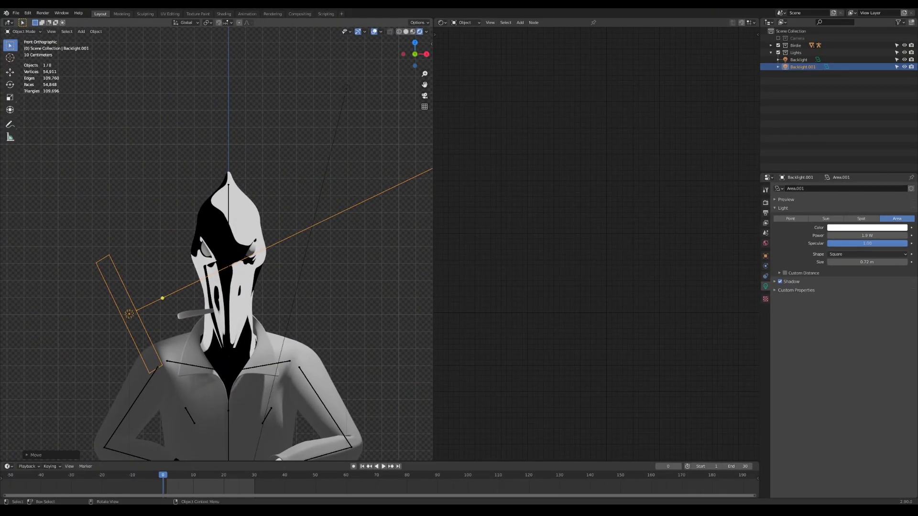
Insert a keyframe on the duplicated light's power at 0 W on frame 0
click(765, 256)
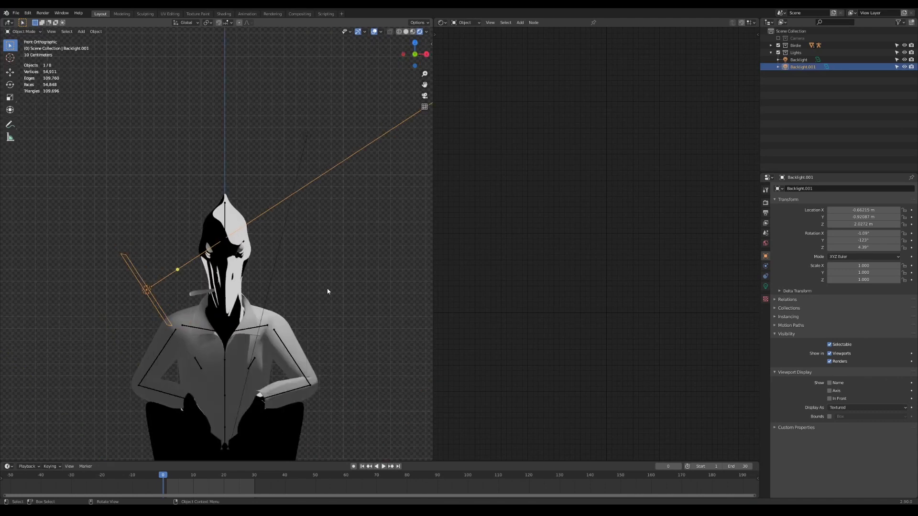
click(765, 286)
right_click(865, 235)
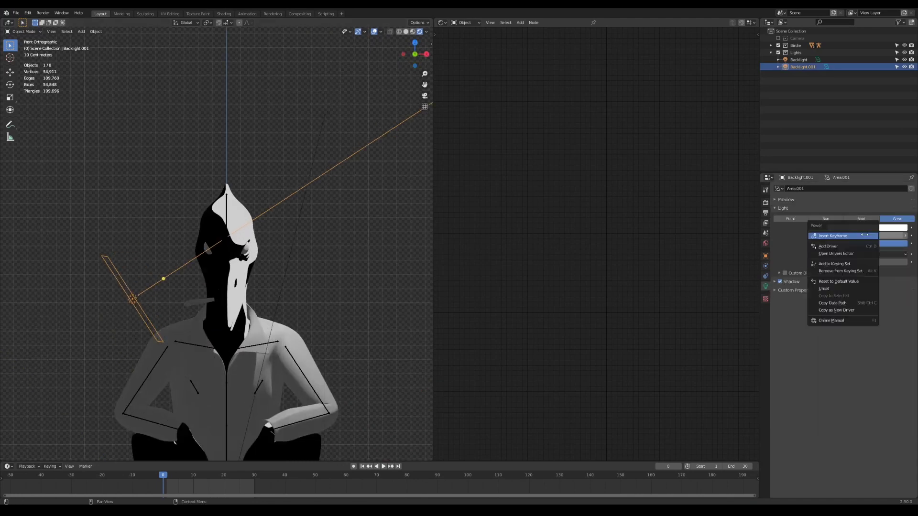
click(865, 236)
At frame 10, set the duplicated light's power to 1.9 W and insert a keyframe for it
key(space)
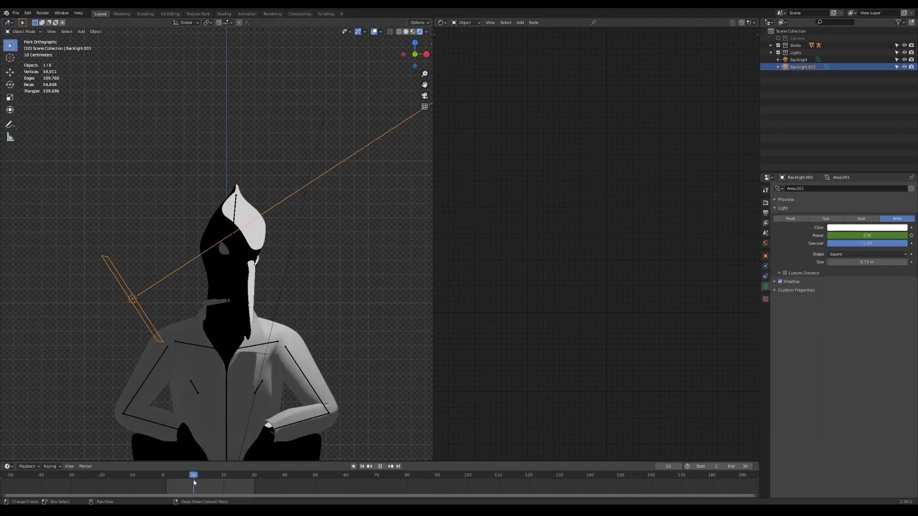
key(space)
click(867, 235)
text(1.)
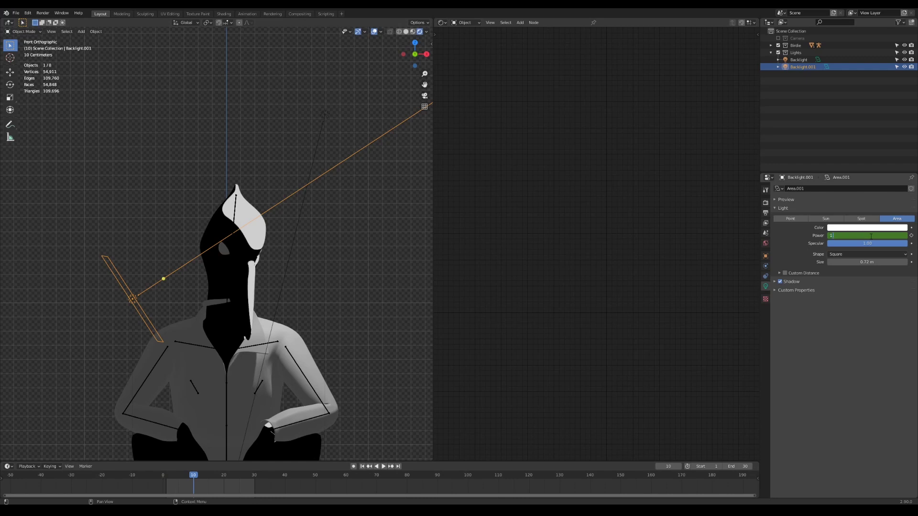
text(9)
key(Return)
right_click(870, 237)
click(871, 237)
Insert another power keyframe of 1.9 W on the duplicated light at frame 20
click(225, 476)
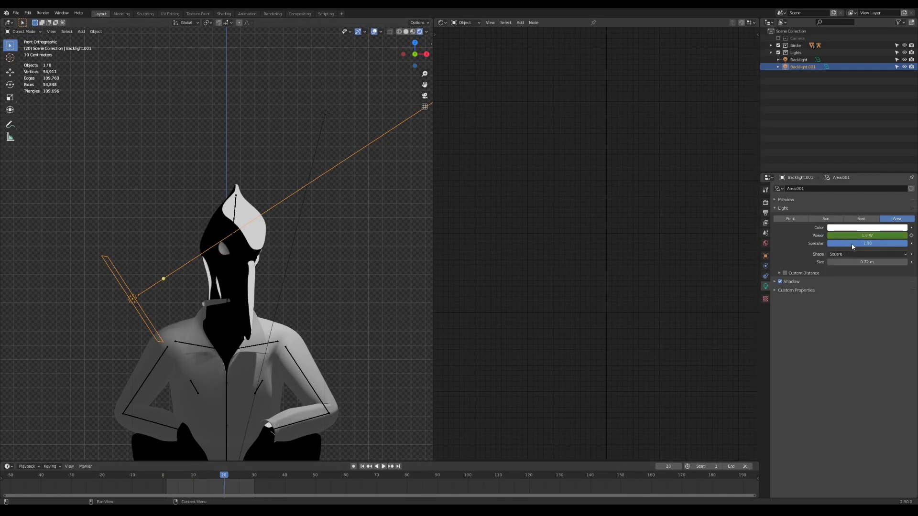
right_click(878, 236)
click(879, 236)
Keyframe the duplicated light's power at 0 W on frame 30 and scrub the timeline back to frame 0
click(254, 476)
click(899, 236)
text(0)
key(Return)
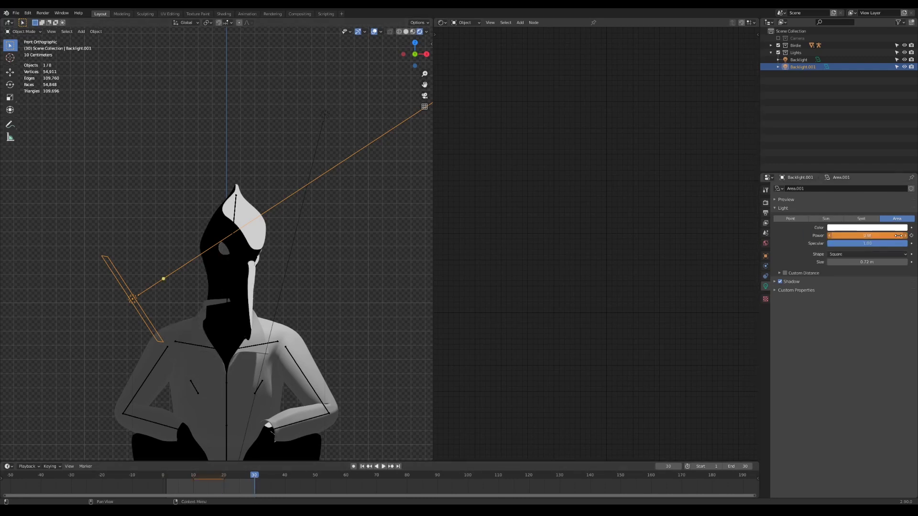
key(i)
drag(254, 476, 111, 483)
scroll(255, 272, down, 4)
middle_drag(256, 271, 282, 269)
scroll(281, 271, up, 4)
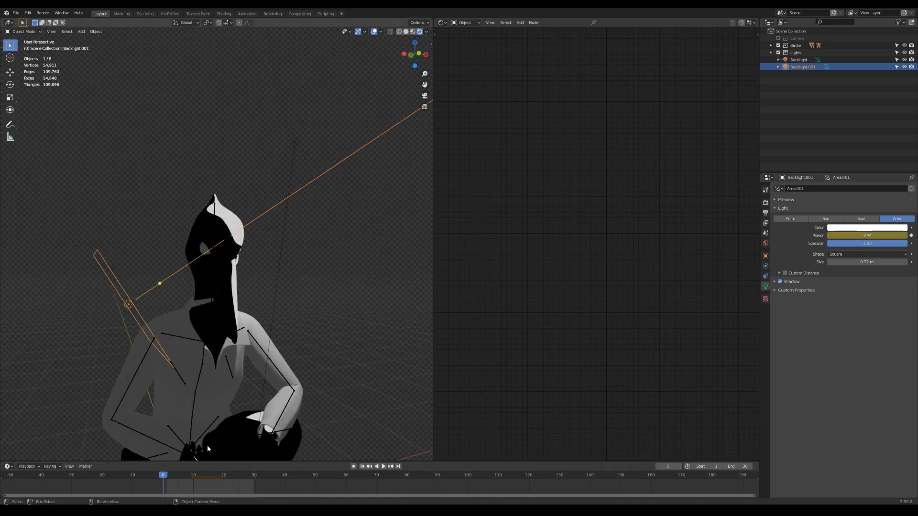
drag(206, 480, 163, 485)
Switch the viewport to Solid shading and select the duplicated light together with the metarig armature
click(306, 271)
click(405, 32)
scroll(252, 227, up, 2)
click(252, 225)
shift+middle_drag(252, 227, 290, 156)
shift+click(266, 248)
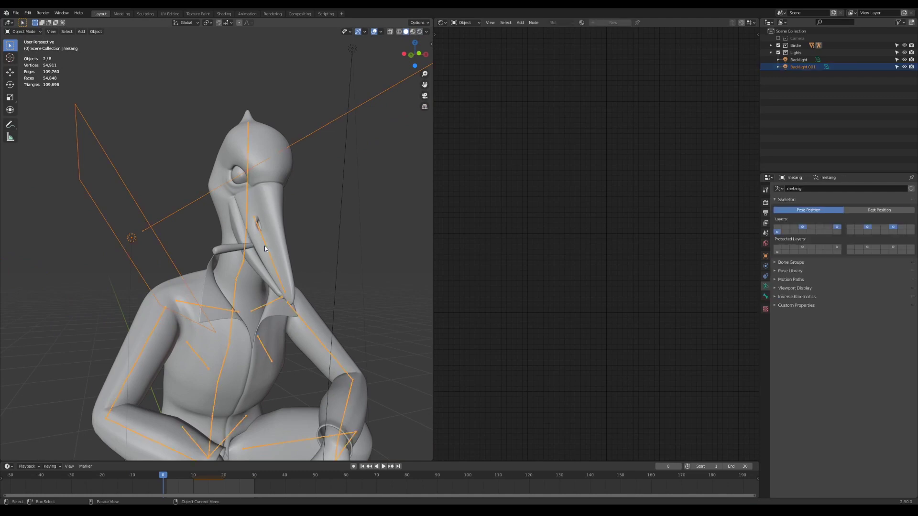
shift+click(265, 248)
shift+click(267, 253)
In Pose Mode, pick the Beak bone and parent the duplicated light to it with the Bone option
click(42, 32)
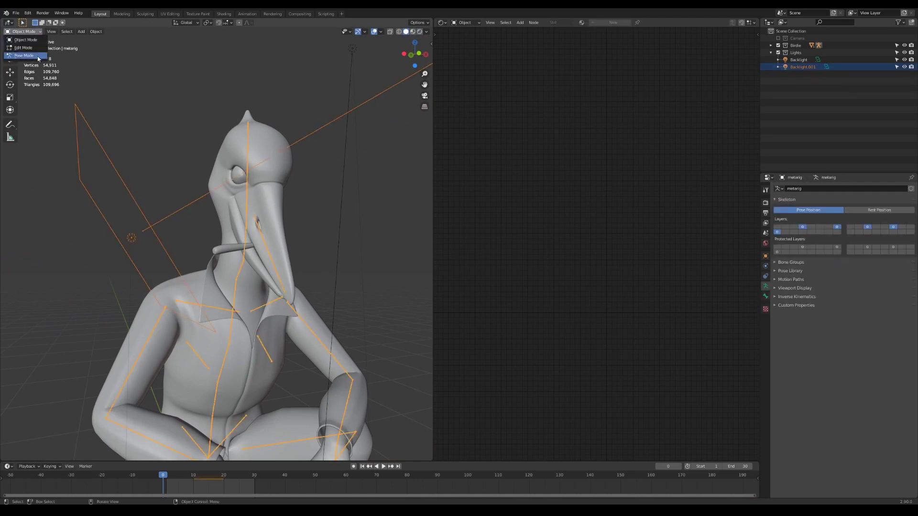
click(21, 55)
click(265, 239)
key(ctrl+p)
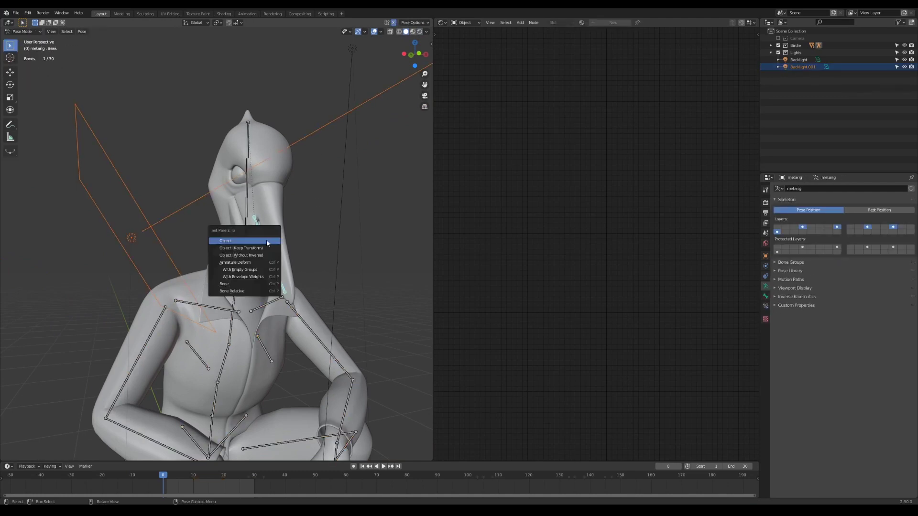
click(248, 284)
Return the armature to Object Mode and clear the selection
scroll(244, 277, down, 1)
click(31, 32)
click(29, 39)
click(139, 106)
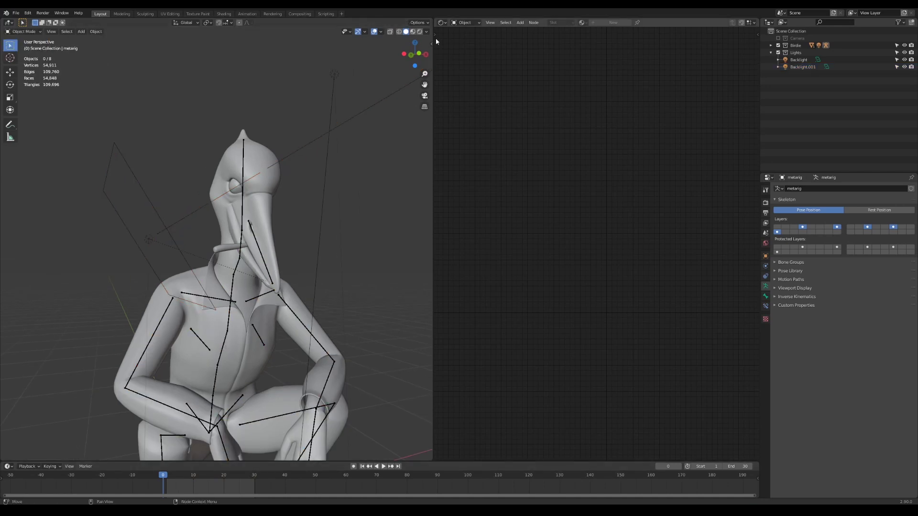
Switch the viewport to Rendered shading, select the Backlight.001 light and play through its power animation
click(419, 31)
mouse_move(163, 476)
mouse_down()
mouse_move(232, 484)
mouse_move(208, 486)
mouse_up()
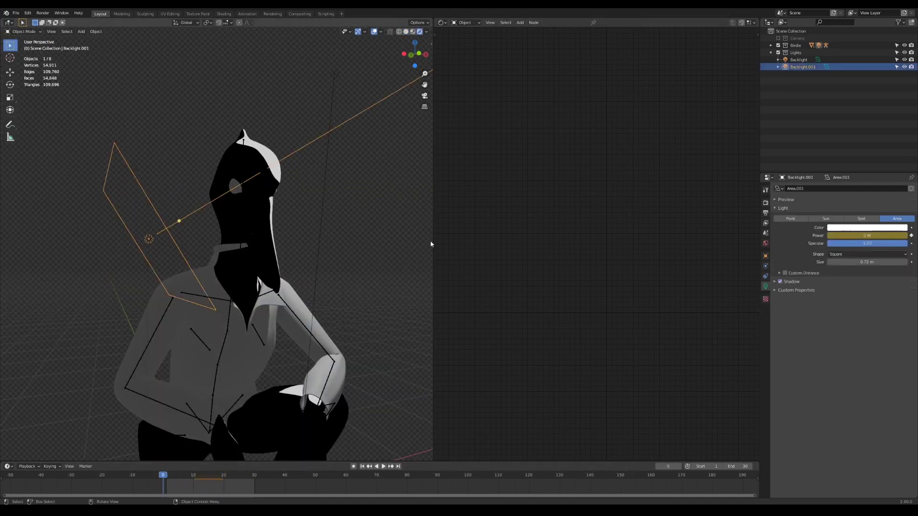
key(space)
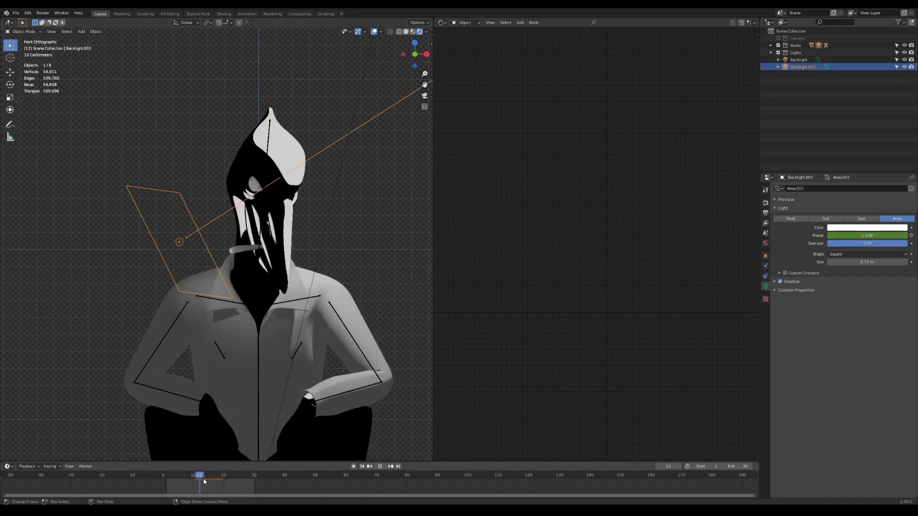
Adjust the Backlight.001 light's power on frame 15 and keyframe it there
key(space)
key(Escape)
mouse_move(854, 234)
mouse_down()
mouse_move(837, 234)
mouse_move(854, 235)
mouse_up()
right_click(853, 234)
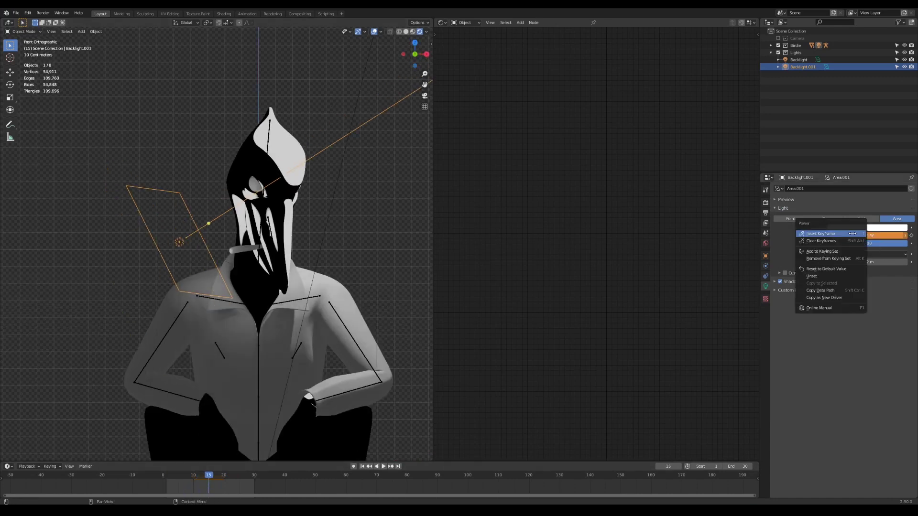
click(853, 233)
On frame 0, duplicate the Backlight.001 light in place and clear the power keyframes from the copy
middle_drag(98, 161, 108, 229)
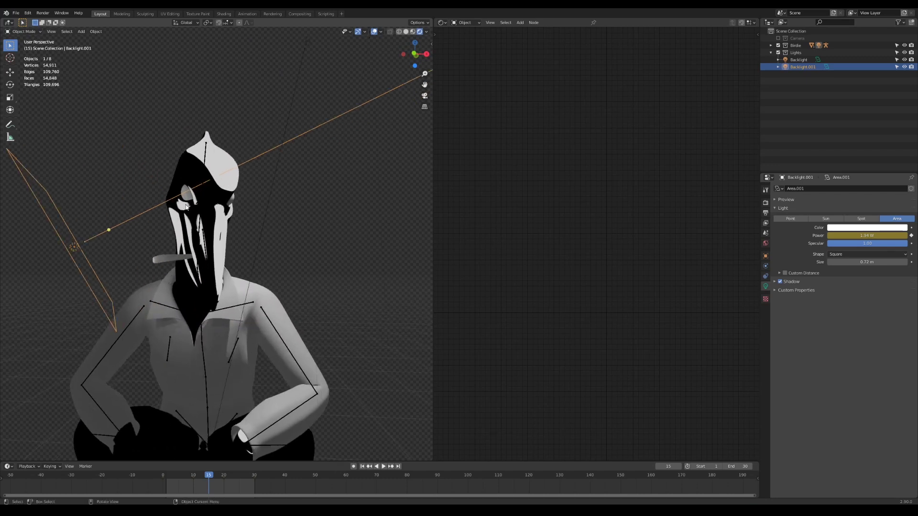
key(KP_1)
key(Down)
key(shift+d)
click(259, 210)
right_click(878, 235)
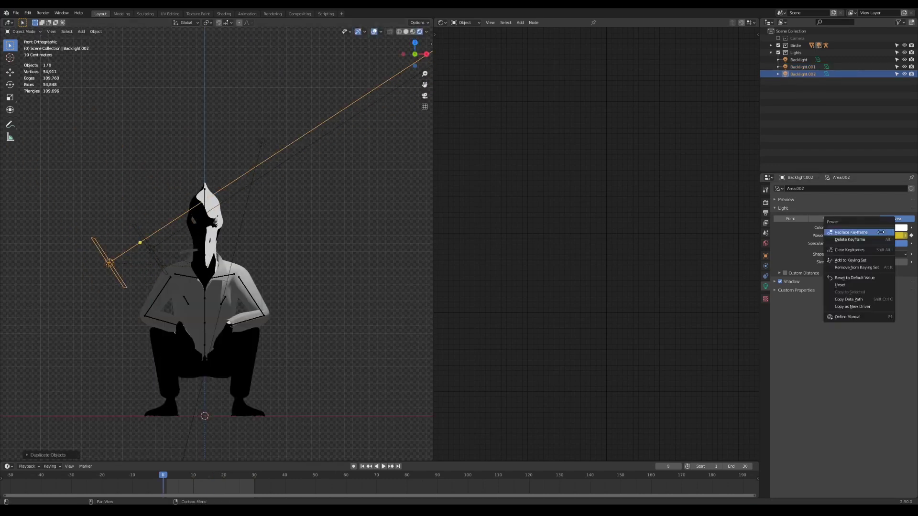
click(877, 240)
right_click(856, 235)
click(842, 251)
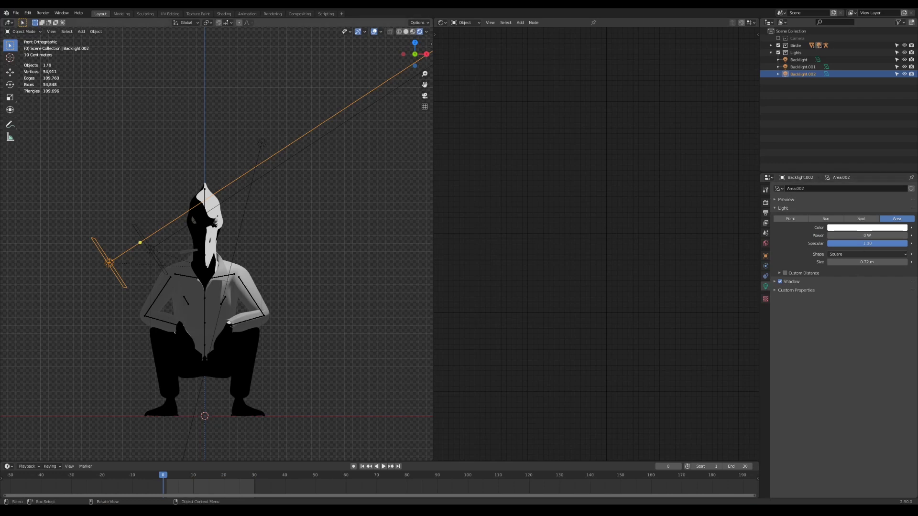
Raise the new light's power, reduce its size to 0 m and keyframe its power on frame 0
middle_drag(346, 196, 317, 188)
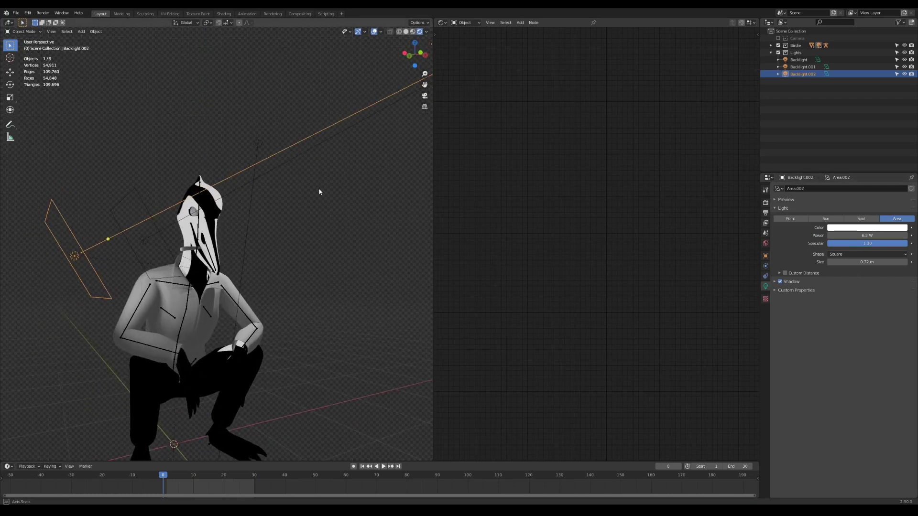
drag(872, 262, 855, 262)
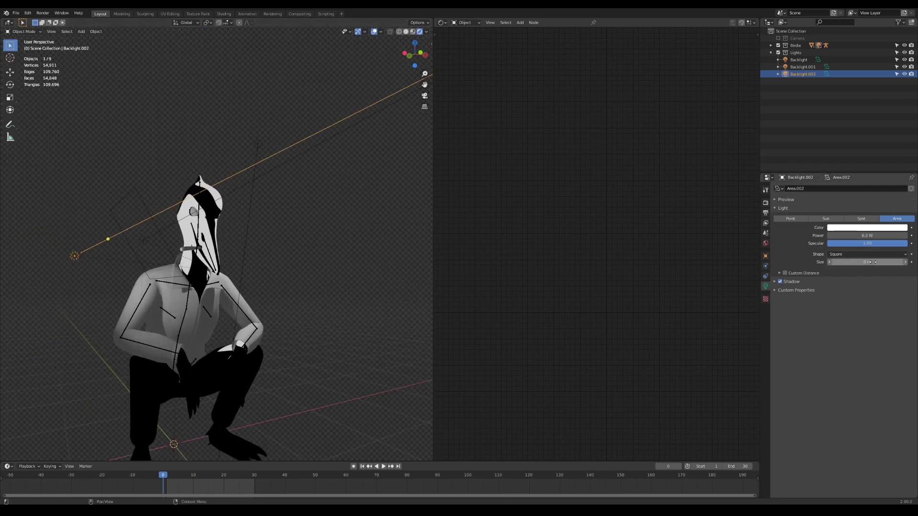
right_click(871, 236)
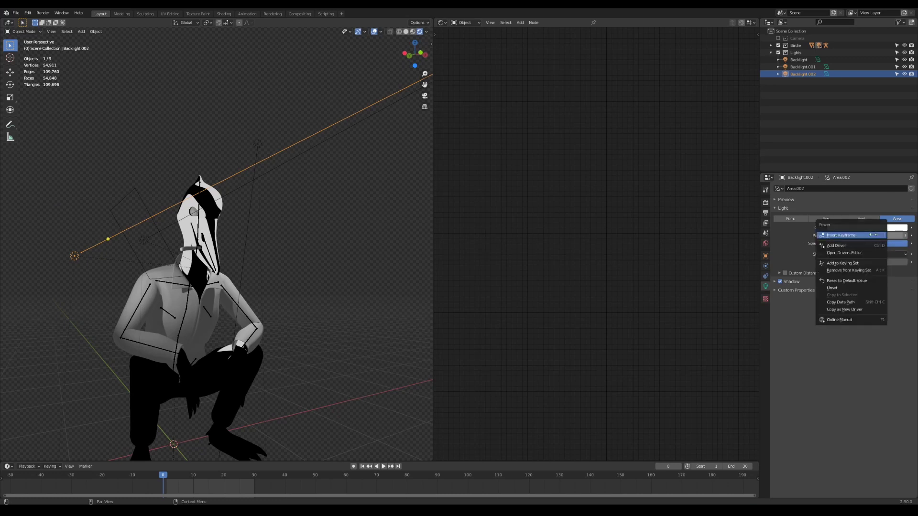
click(871, 237)
Adjust the new light's power on frame 10 and keyframe it there
click(194, 475)
click(869, 235)
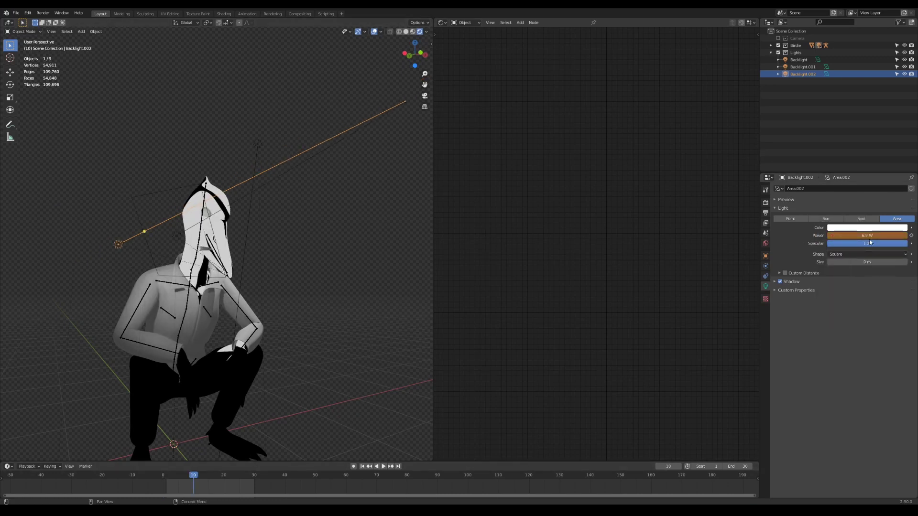
key(i)
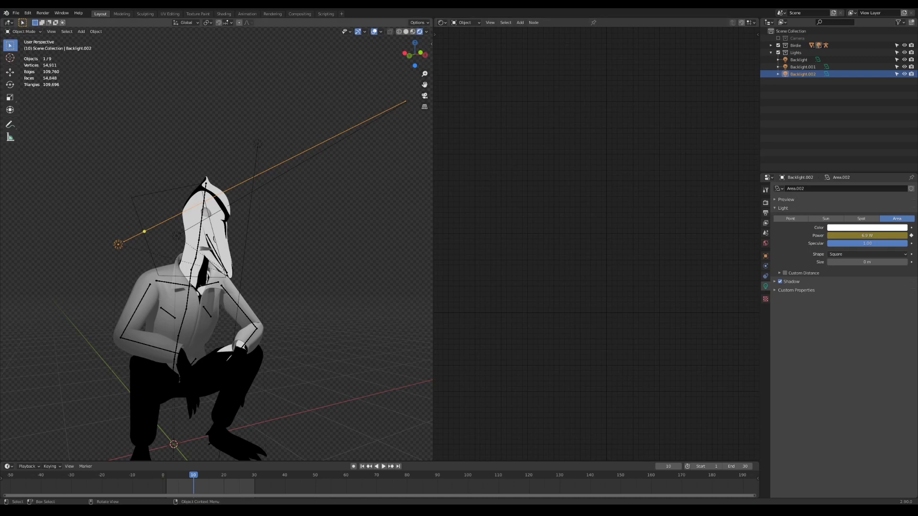
Hide the Backlight and Backlight.001 lights in the viewport and play the animation with only the new light
click(904, 66)
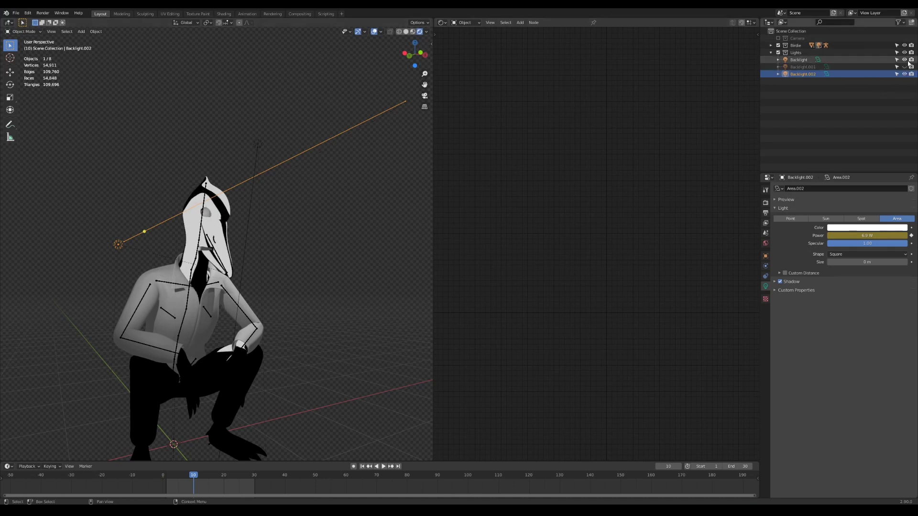
click(904, 59)
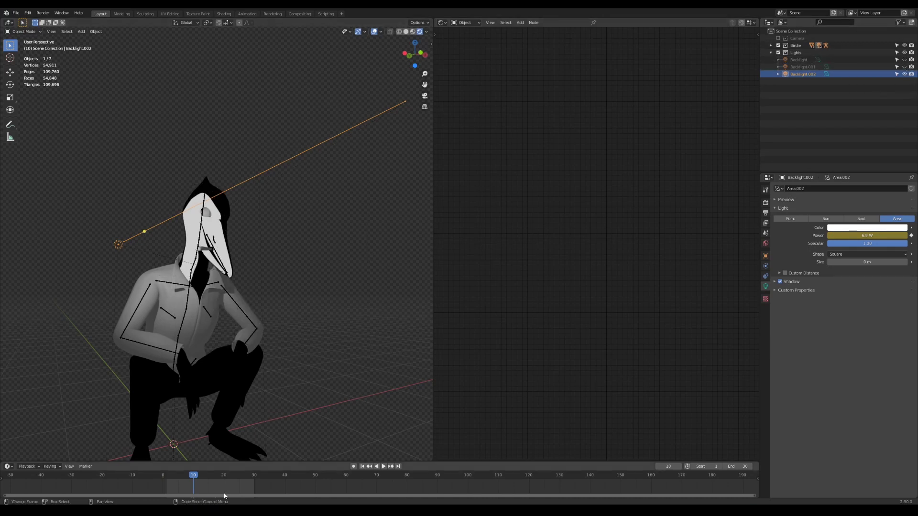
key(space)
Keyframe the new light's power on frame 30
click(254, 475)
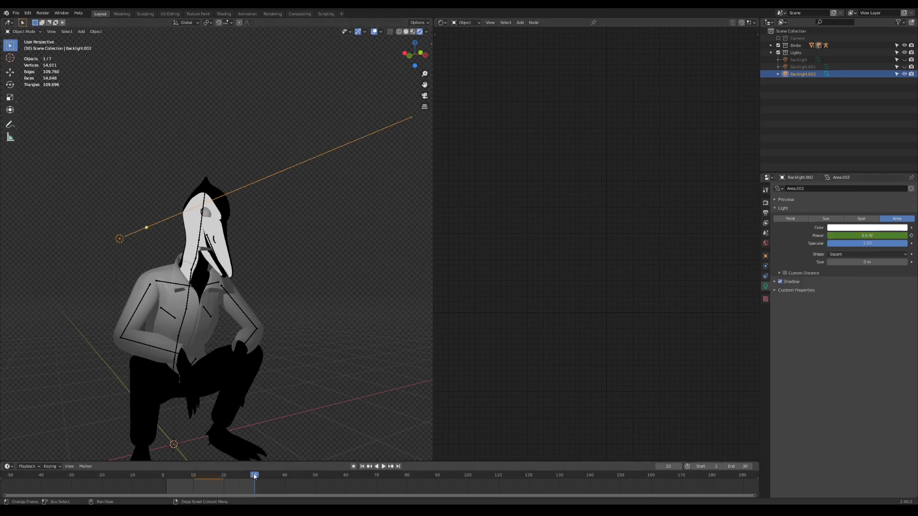
click(881, 235)
key(Return)
key(i)
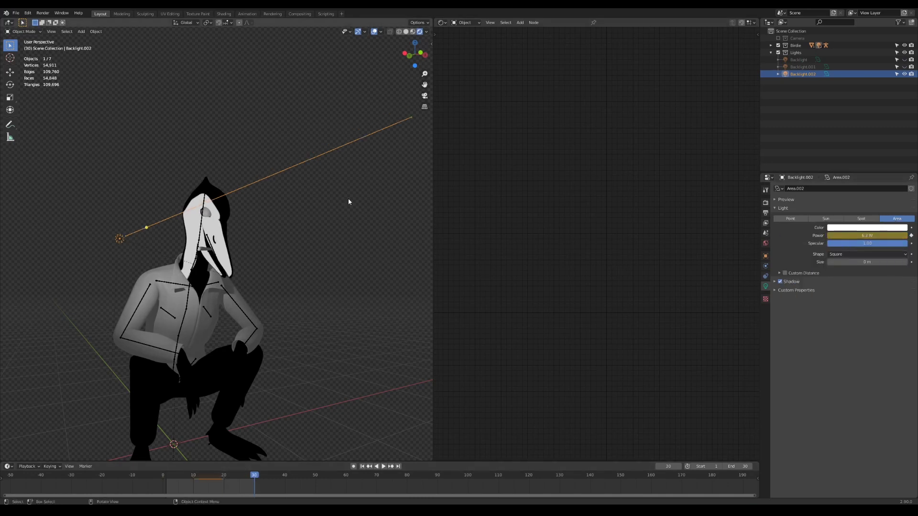
Play the animation, return to frame 0 and inspect the shadow shapes on the bird's head up close
key(space)
drag(203, 476, 138, 483)
scroll(287, 233, up, 3)
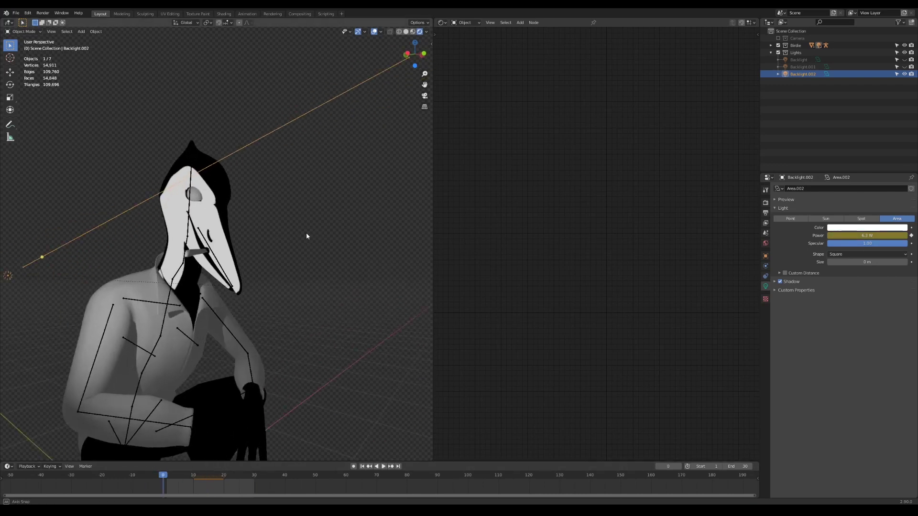
middle_drag(306, 232, 314, 253)
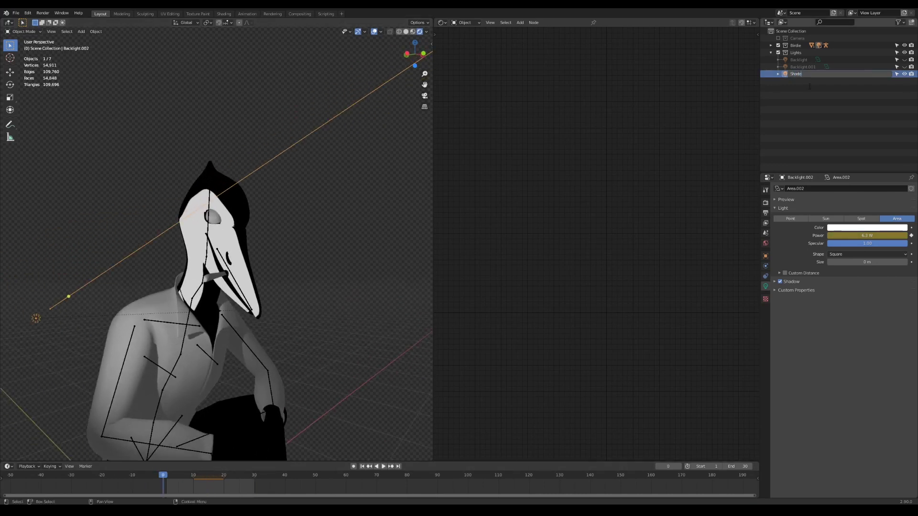
Name the newest light Shadows, then unhide Backlight.001 and rename it as SmokeLight
click(803, 67)
click(904, 66)
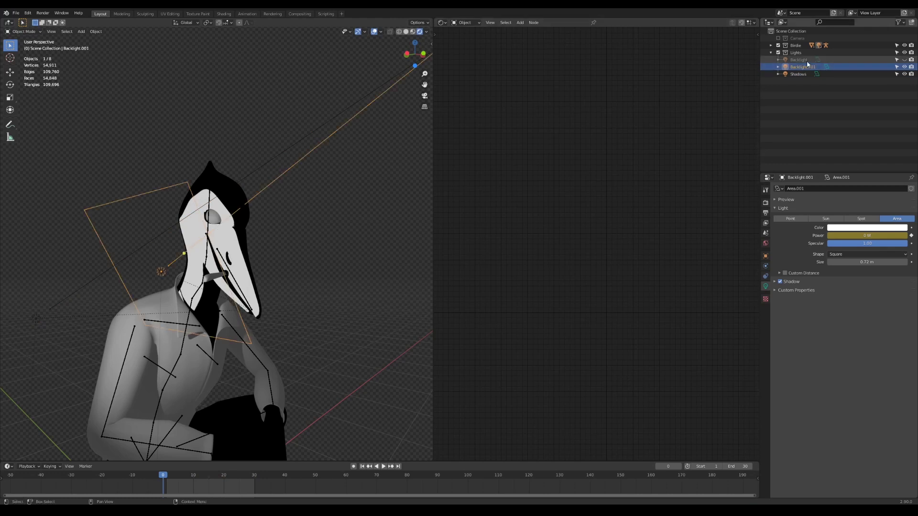
double_click(803, 66)
text(SmokeLight)
key(Return)
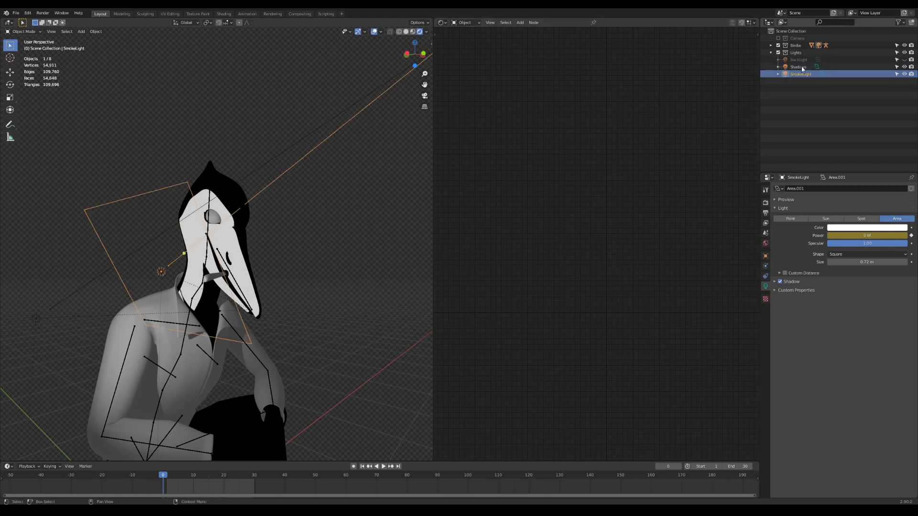
Hide SmokeLight and, in Solid shading, select the bird's body and show its material settings
click(349, 159)
key(KP_1)
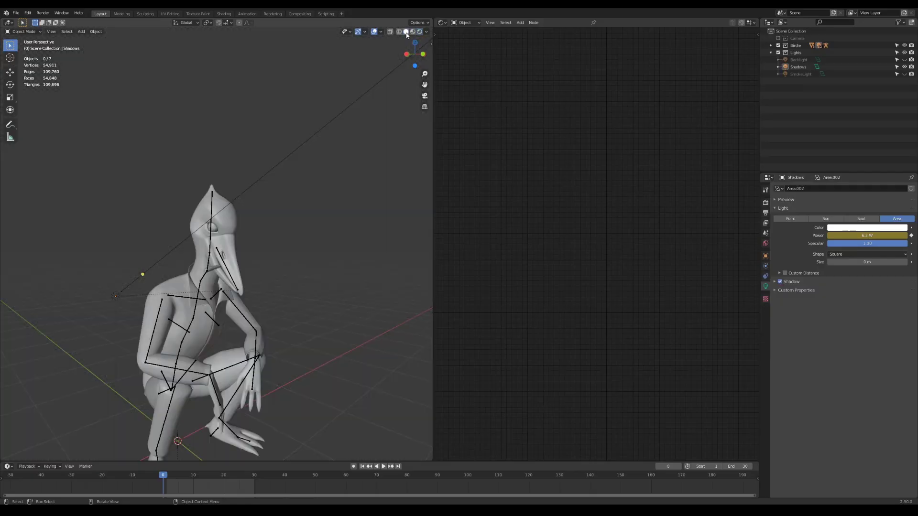
click(230, 287)
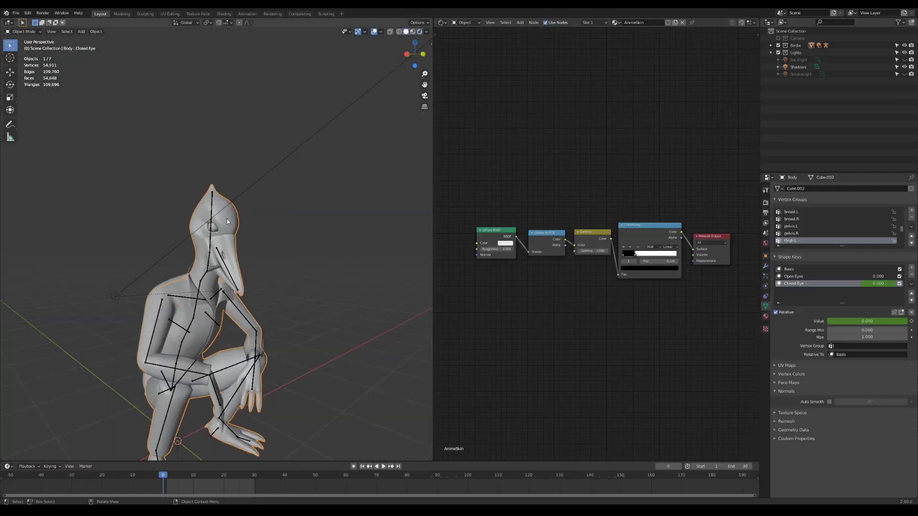
click(765, 317)
scroll(287, 234, up, 2)
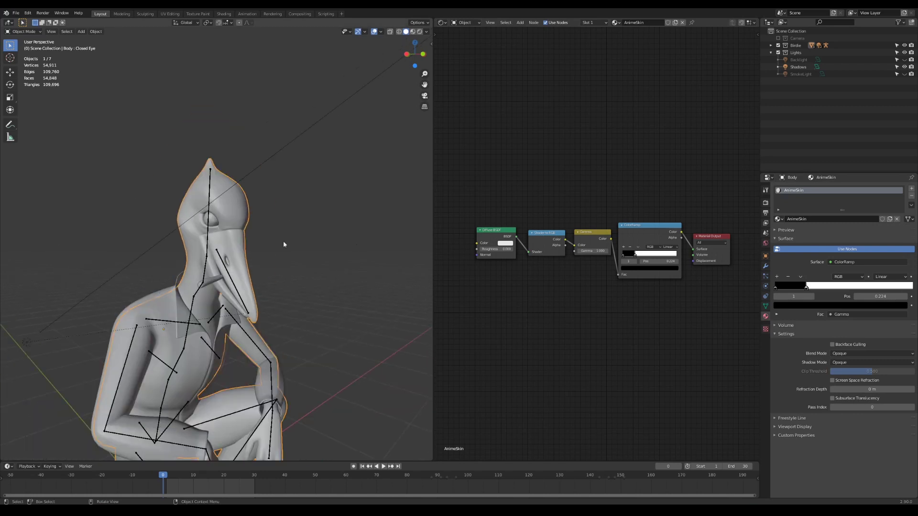
Assign the AnimeSkin material to the suit, make it a single-user copy and rename it AnimeSuit
click(154, 308)
click(778, 219)
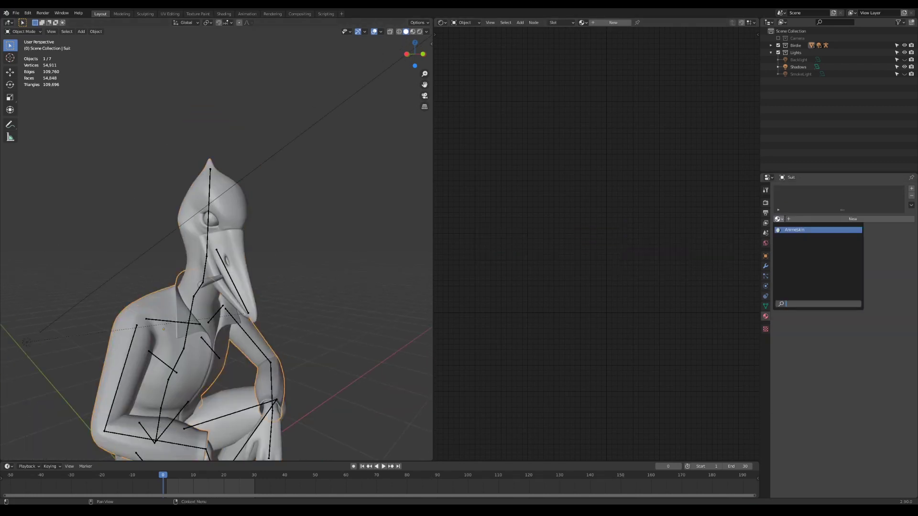
click(795, 229)
click(890, 219)
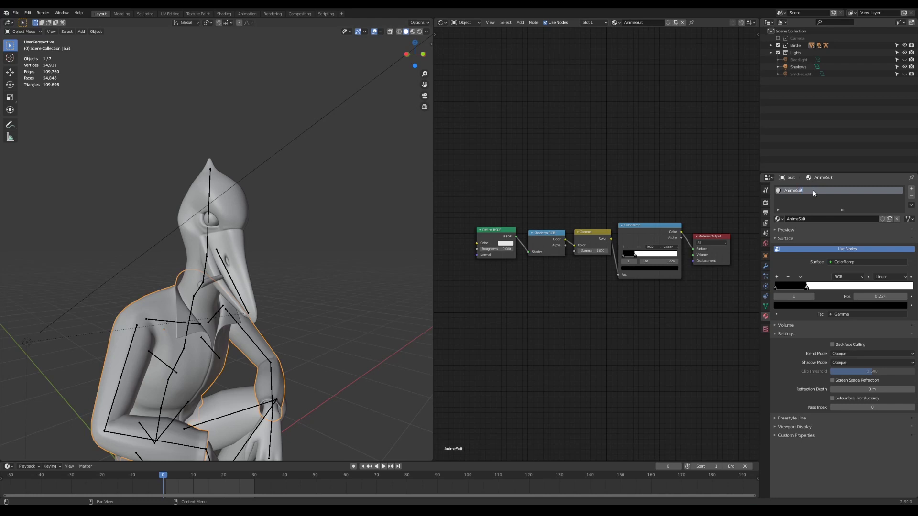
Give the right eye its own copy of the AnimeSkin material and name it AnimeEyes
middle_drag(308, 256, 240, 182)
click(240, 182)
click(778, 219)
click(803, 230)
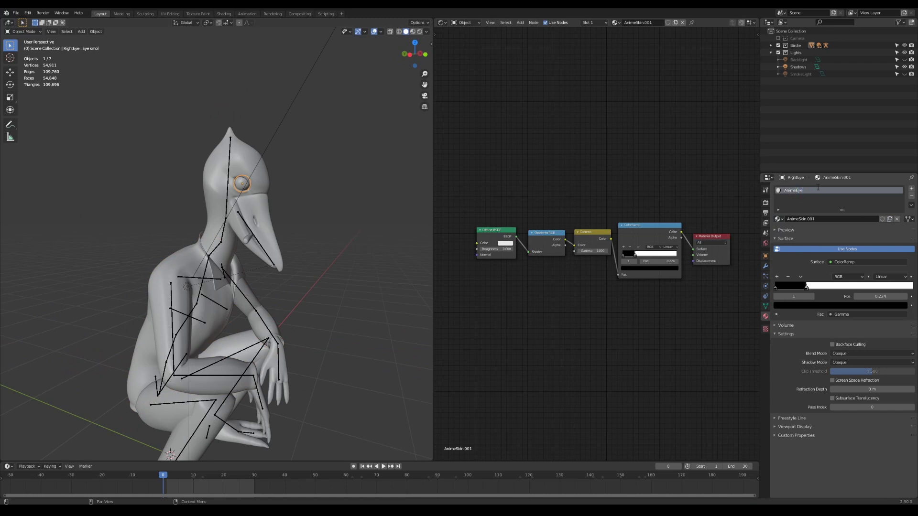
text(s)
key(Return)
Assign the AnimeEyes material to the left eye
middle_drag(287, 216, 189, 206)
click(177, 162)
click(778, 219)
click(803, 230)
Add a second material slot to the left eye with a copy named AnimeEyes2, and add AnimeEyes2 to the right eye as well
scroll(225, 139, up, 4)
middle_drag(224, 138, 316, 119)
click(911, 190)
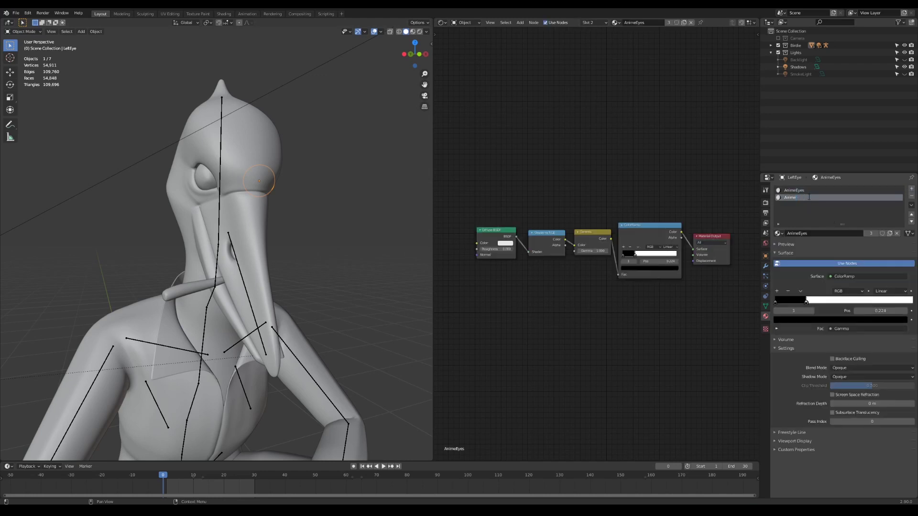
click(889, 233)
click(205, 177)
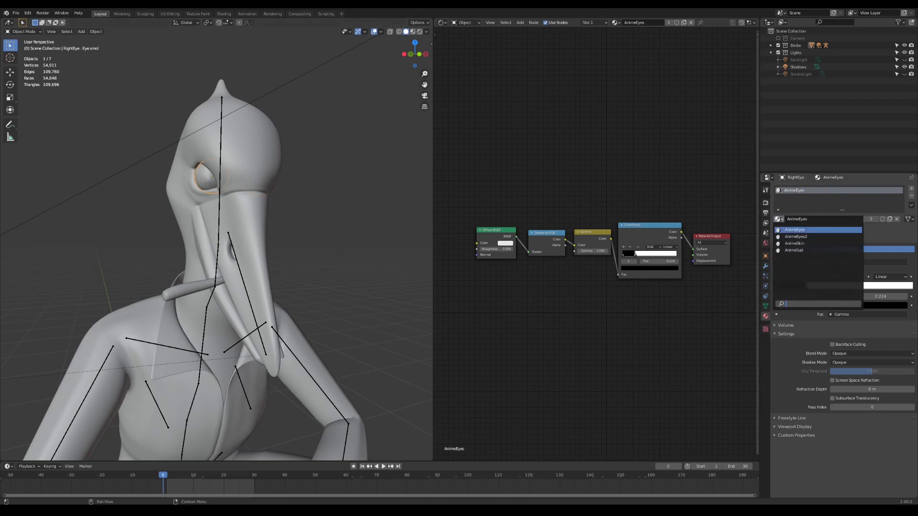
click(778, 233)
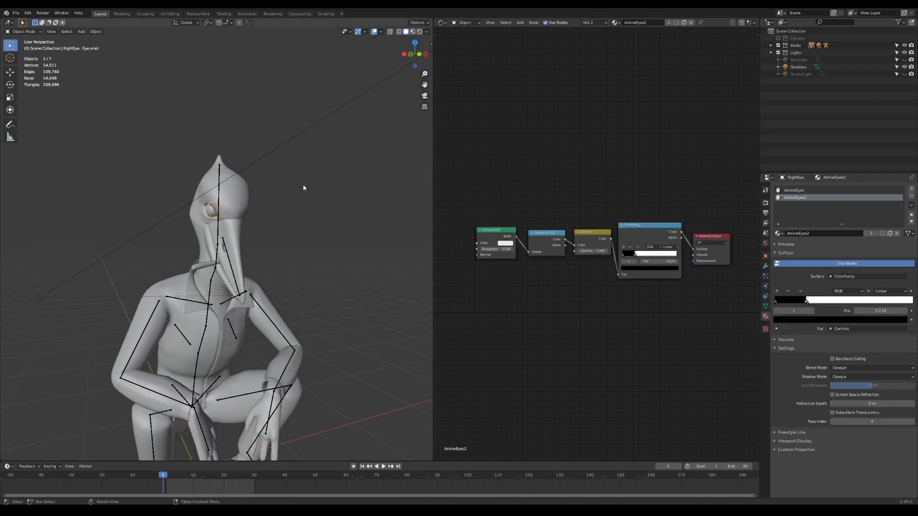
Add a second material slot to the body and fill it with a copy of AnimeSkin named AnimeBeak
middle_drag(304, 188, 319, 200)
scroll(205, 225, up, 4)
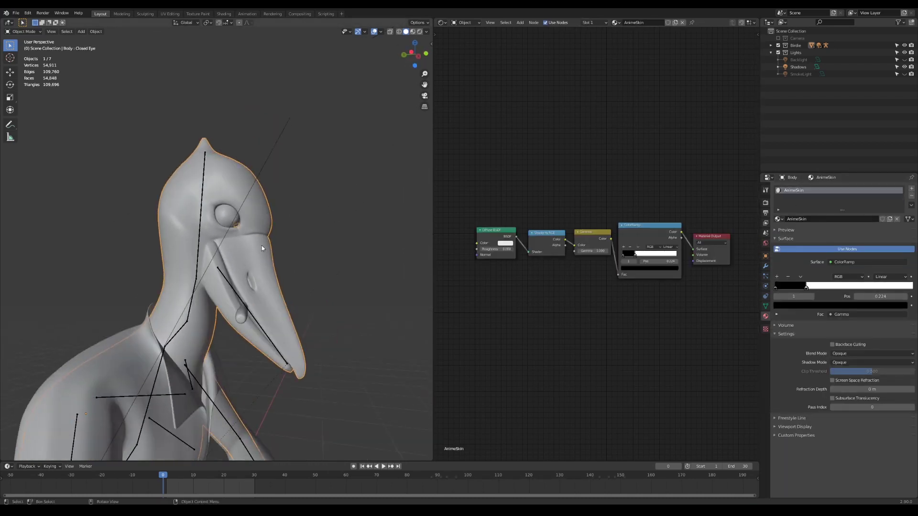
middle_drag(261, 247, 275, 246)
click(911, 189)
click(777, 233)
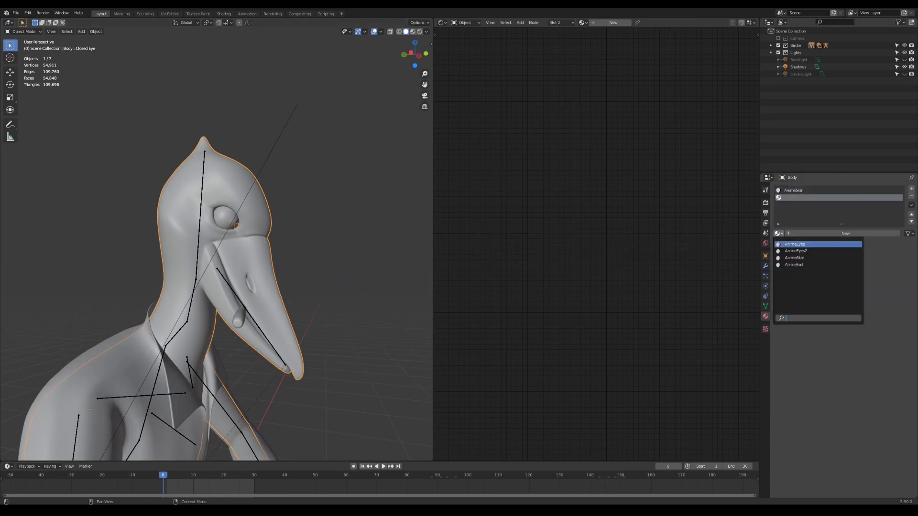
click(793, 265)
click(778, 234)
click(809, 258)
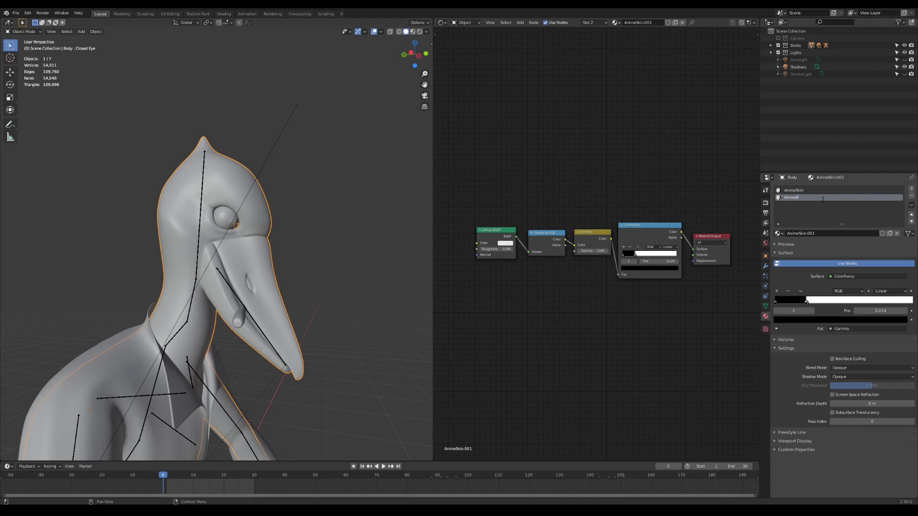
Give the cigarette its own copy of the AnimeSkin material and name it AnimeCig
scroll(252, 204, down, 4)
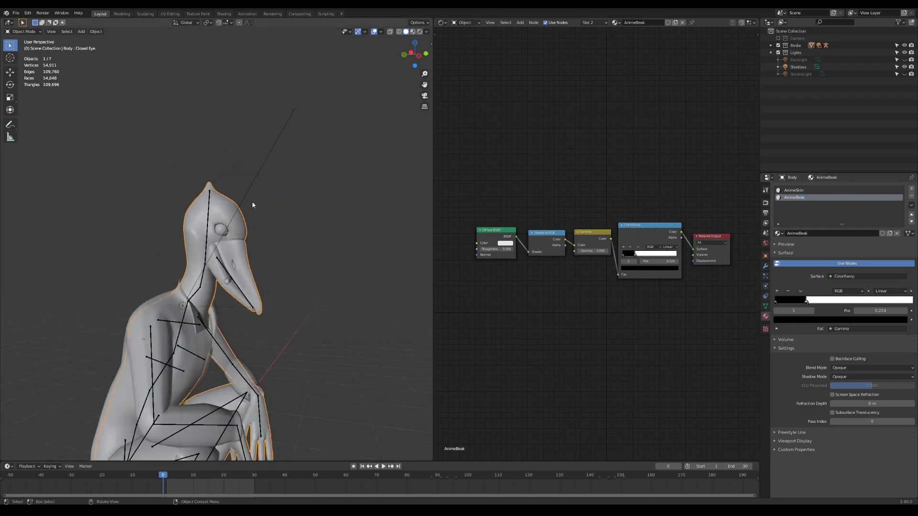
shift+middle_drag(287, 268, 317, 239)
scroll(317, 240, up, 2)
click(219, 248)
click(780, 219)
click(782, 219)
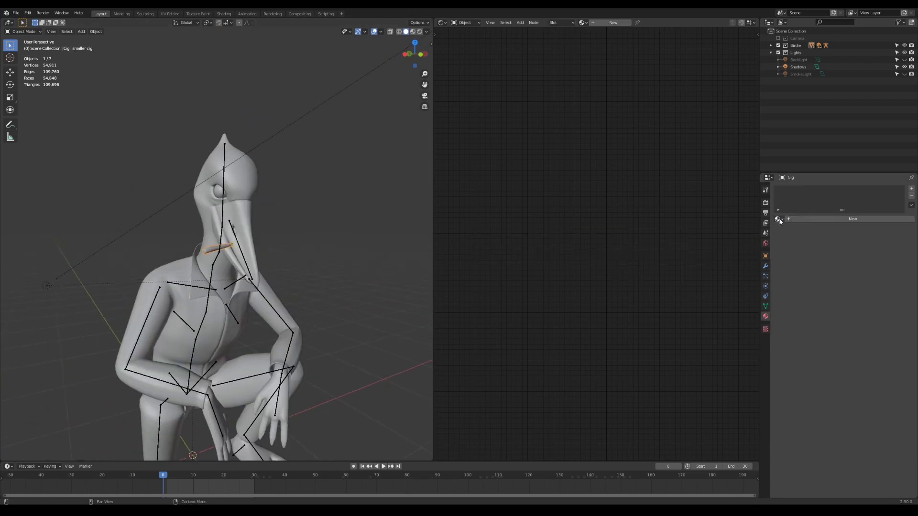
click(781, 220)
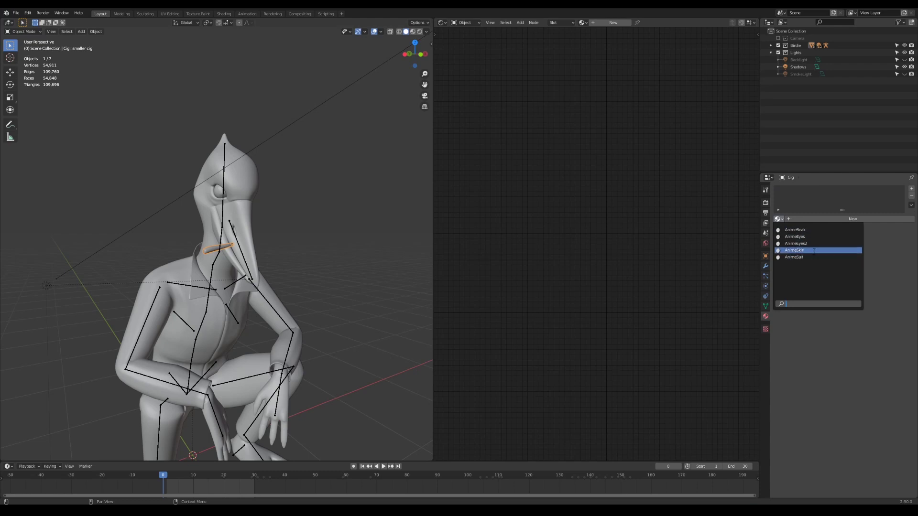
click(803, 250)
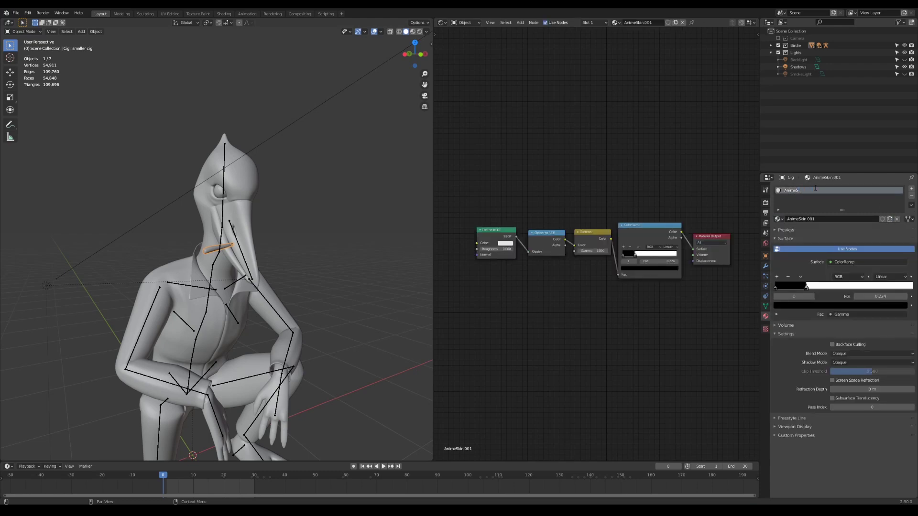
Add a second material slot to the cigarette and fill it with a copy named AnimeCig2
click(911, 188)
click(778, 234)
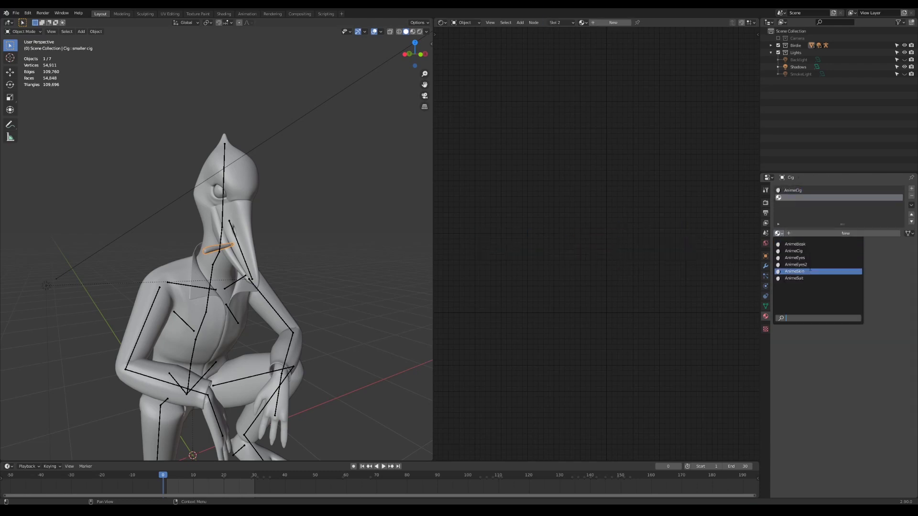
click(802, 251)
key(Return)
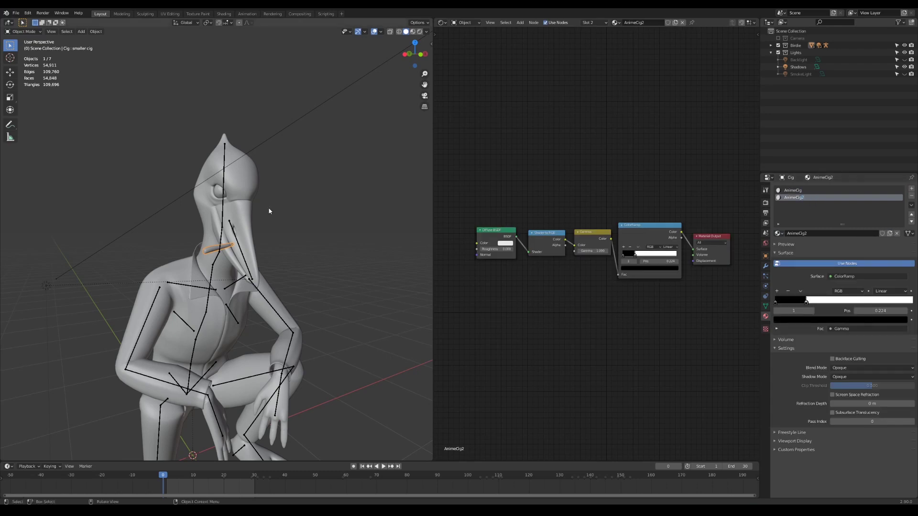
Make Basis the body's active shape key and edit the body mesh in face selection mode
click(268, 211)
scroll(269, 211, up, 4)
shift+middle_drag(297, 153, 309, 227)
click(306, 227)
key(Tab)
click(322, 211)
scroll(296, 189, up, 1)
middle_drag(295, 188, 278, 225)
scroll(263, 236, up, 4)
click(61, 33)
scroll(238, 229, up, 3)
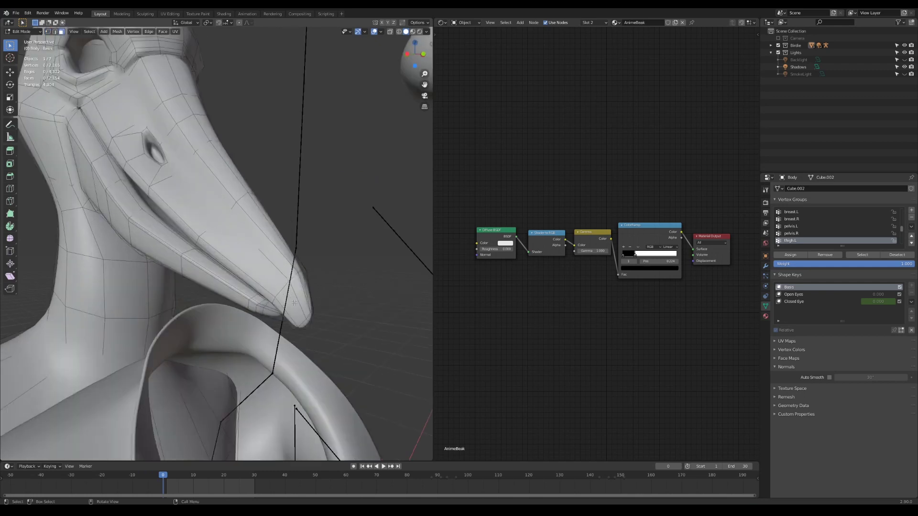
Select a few faces on the upper and lower beak and grow the selection until it covers the beak
scroll(280, 289, up, 3)
middle_drag(294, 306, 330, 228)
scroll(280, 289, down, 4)
click(264, 275)
shift+click(260, 286)
shift+click(164, 257)
shift+click(161, 271)
key(ctrl+KP_Add)
key(ctrl+KP_Add)
key(ctrl+KP_Add)
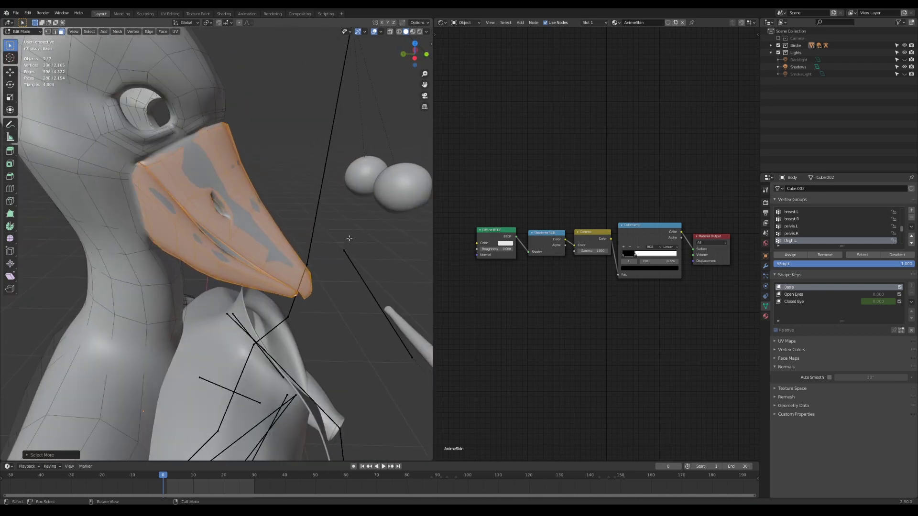
Turn off the viewport display of the body's Subdivision modifier and add the missing nostril faces to the beak selection
middle_drag(349, 238, 323, 206)
click(765, 266)
click(884, 200)
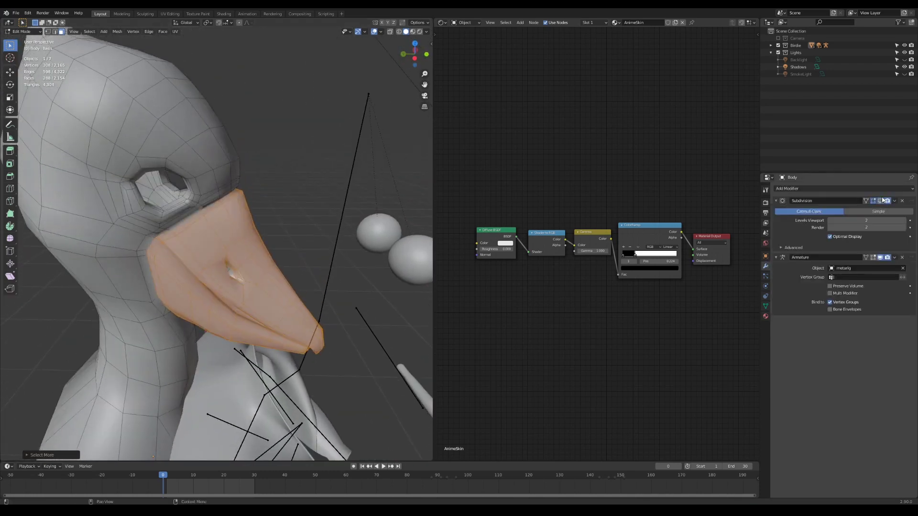
scroll(287, 285, up, 2)
shift+click(198, 261)
shift+click(205, 268)
middle_drag(351, 258, 233, 245)
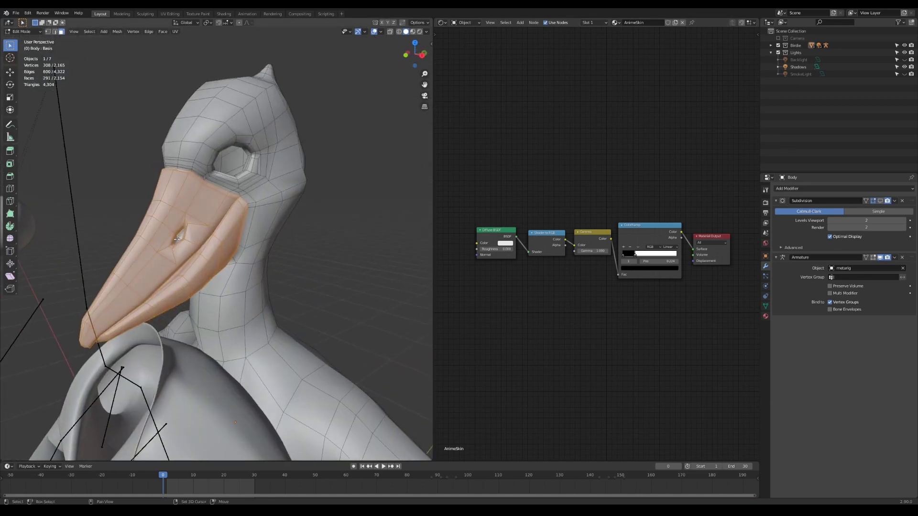
Assign the AnimeBeak material to the selected beak faces and return to Object Mode
click(765, 315)
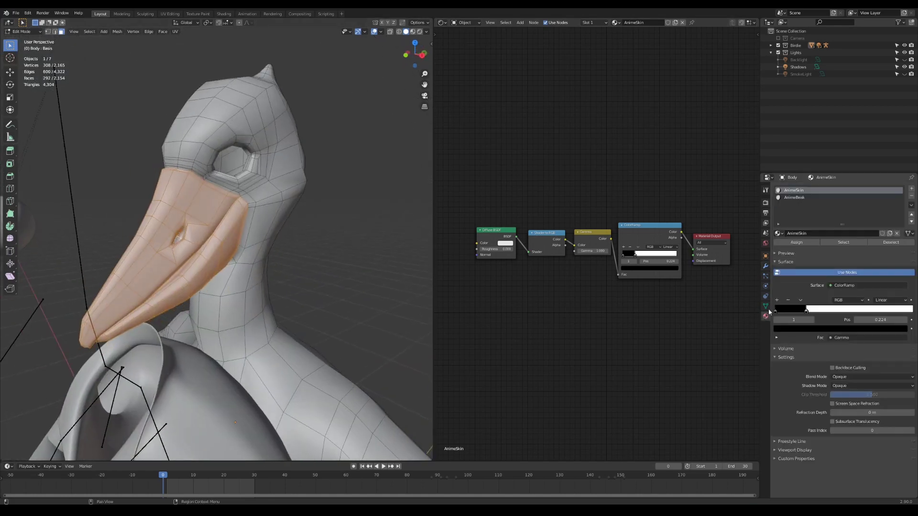
click(803, 244)
middle_drag(239, 179, 274, 178)
key(Tab)
Select the right and left eyes together and open both meshes for editing
scroll(301, 196, down, 4)
click(183, 235)
scroll(186, 237, up, 4)
key(Tab)
middle_drag(191, 230, 230, 225)
key(Tab)
click(148, 235)
shift+click(115, 214)
middle_drag(306, 225, 263, 224)
key(Tab)
Select the centre vertex of each eye, grow the selection to form the pupils, and assign AnimeEyes2 to them
scroll(138, 163, up, 2)
click(157, 211)
middle_drag(172, 210, 100, 211)
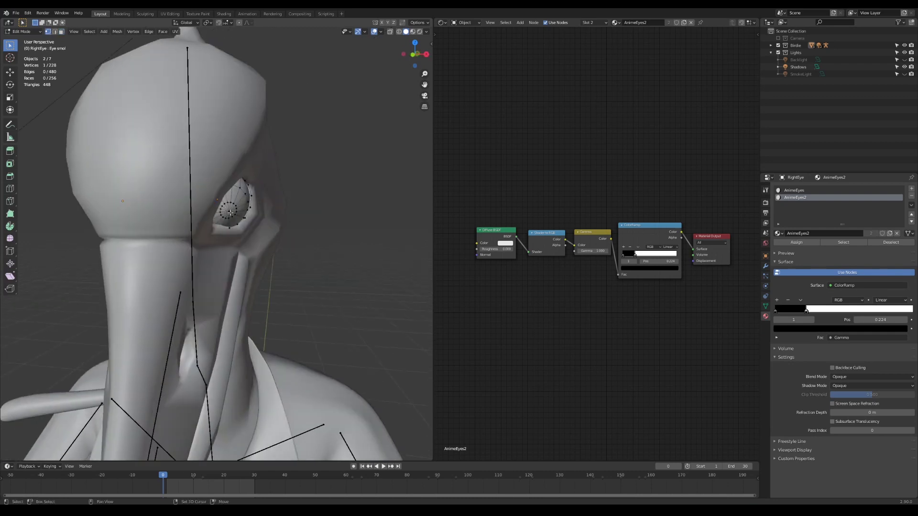
shift+click(236, 208)
middle_drag(236, 208, 299, 219)
key(ctrl+KP_Add)
scroll(241, 223, up, 2)
middle_drag(241, 224, 276, 173)
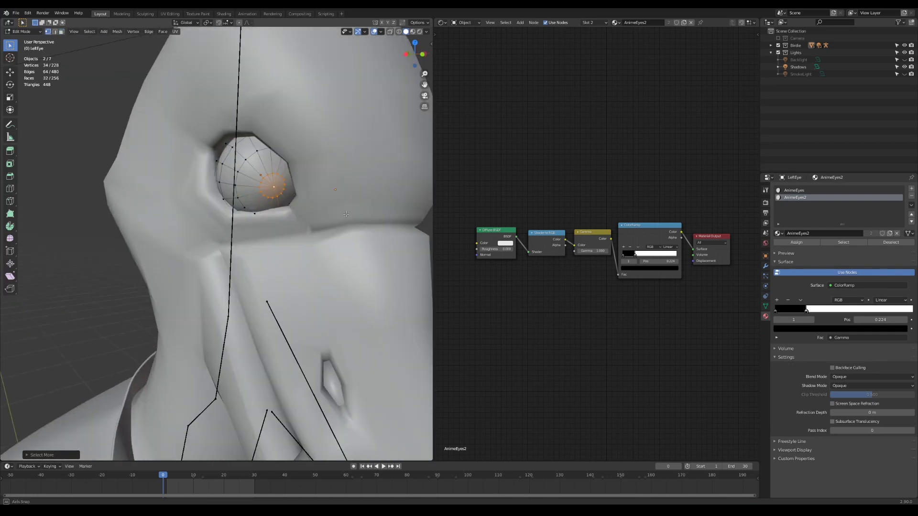
middle_drag(346, 214, 392, 217)
click(802, 245)
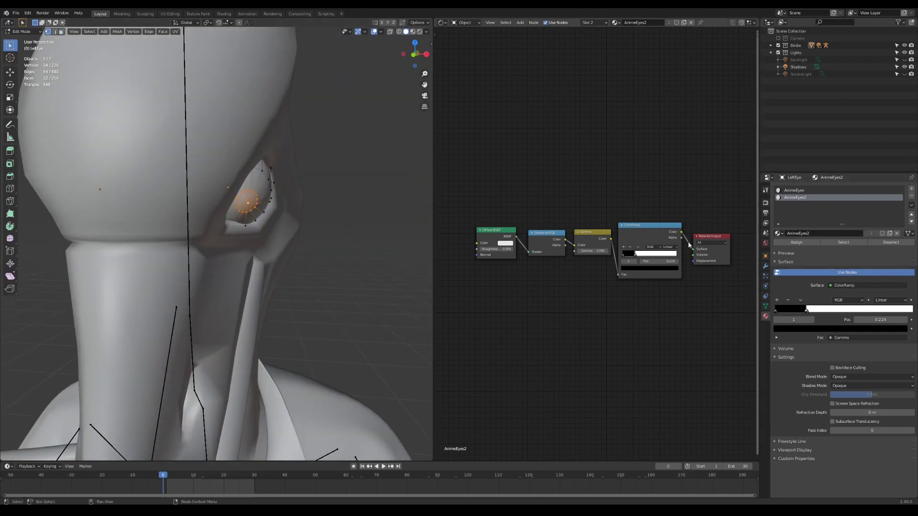
scroll(285, 228, down, 5)
key(Tab)
Assign the AnimeCig2 material to the faces at the outer tip of the cigarette
scroll(285, 227, down, 2)
middle_drag(284, 228, 336, 215)
click(327, 231)
middle_drag(154, 329, 168, 320)
click(235, 272)
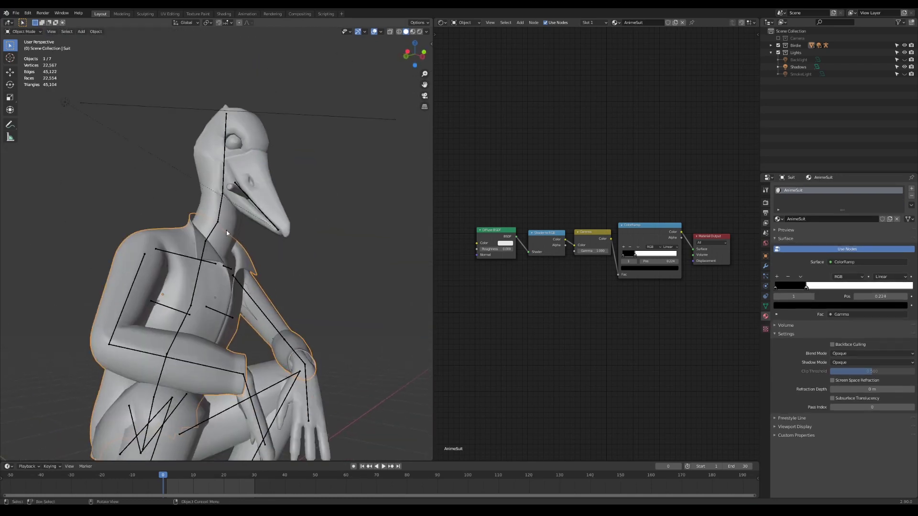
scroll(210, 289, up, 8)
key(Tab)
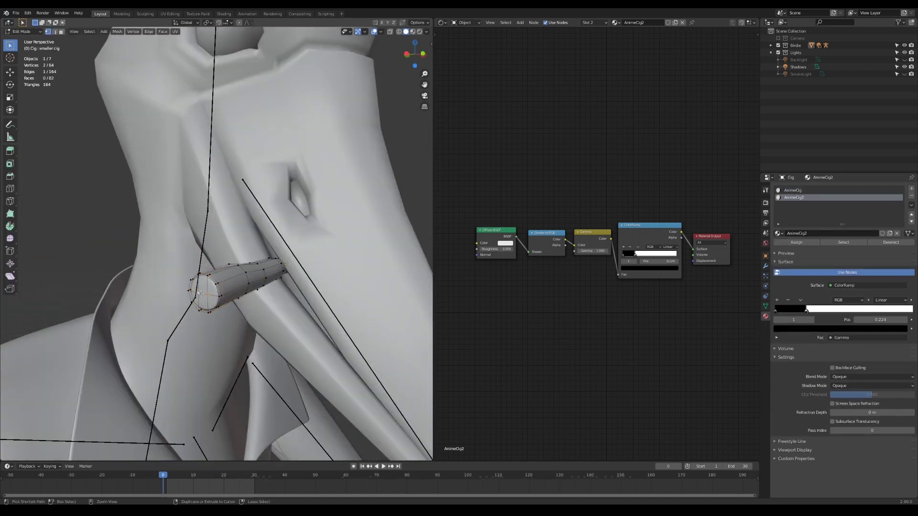
key(ctrl+KP_Add)
click(797, 243)
key(Tab)
scroll(316, 238, down, 8)
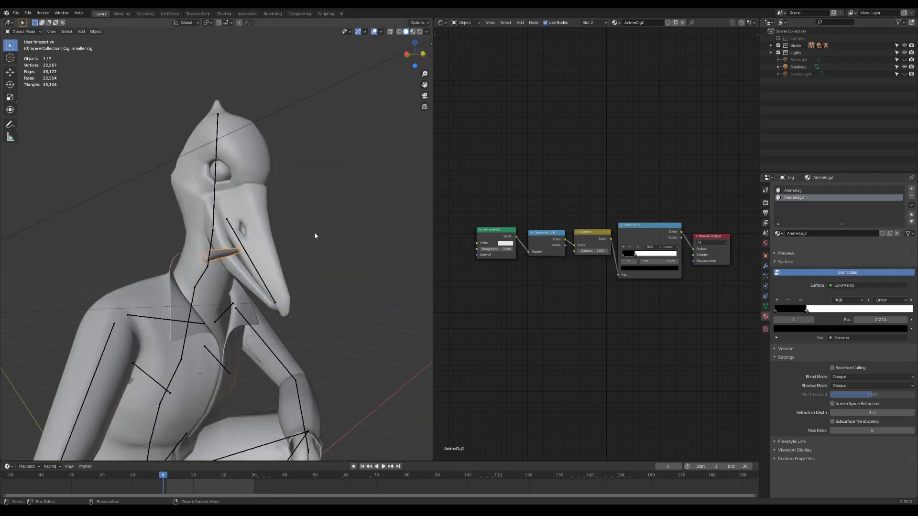
Switch the viewport's solid shading to Flat lighting with material colours
click(246, 212)
click(427, 32)
click(444, 66)
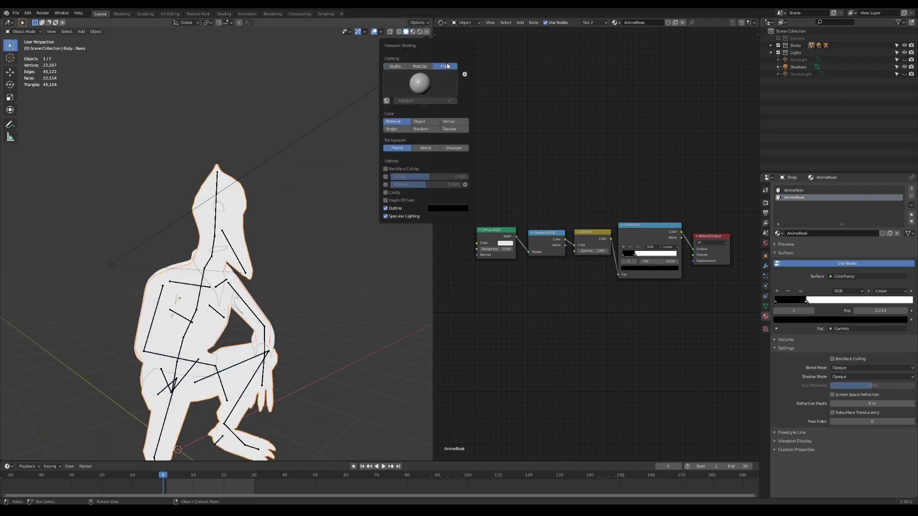
click(314, 192)
Set the viewport display colour of the body's AnimeSkin material to a muted greyish blue by hex value
click(240, 211)
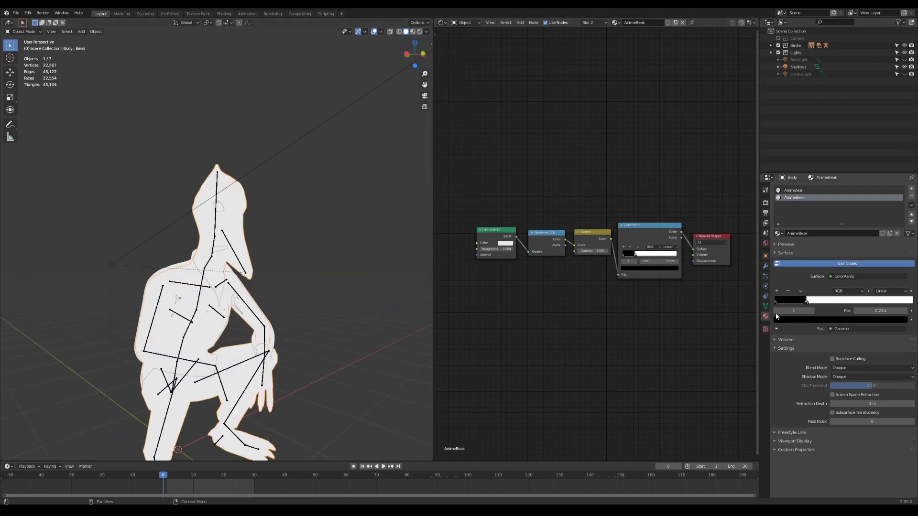
click(803, 190)
click(795, 441)
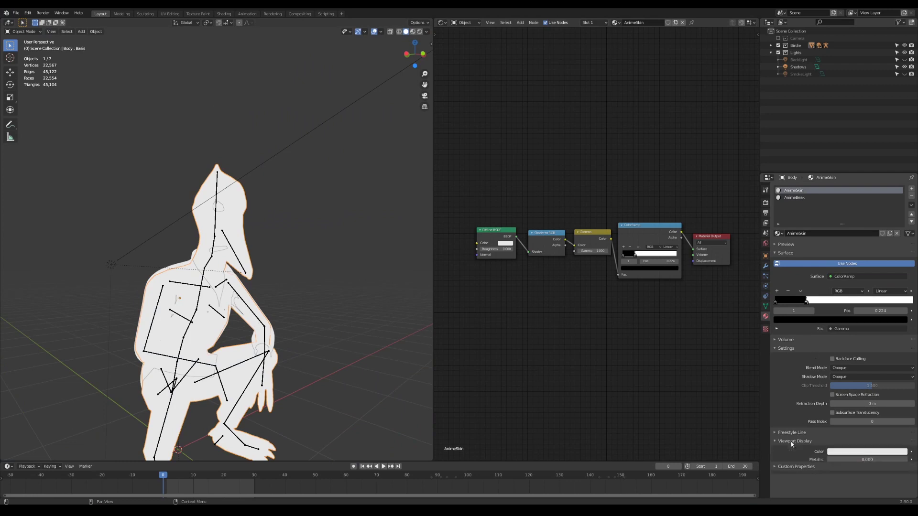
click(849, 452)
drag(884, 365, 885, 356)
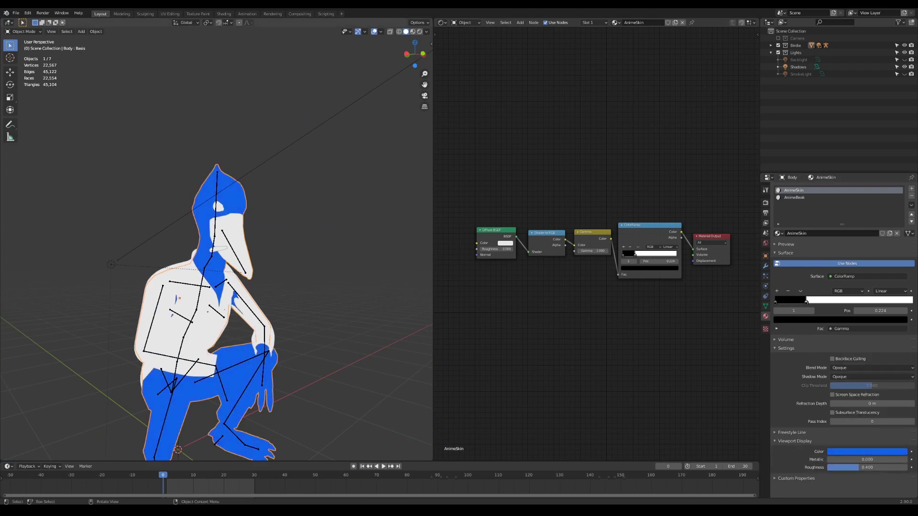
click(869, 451)
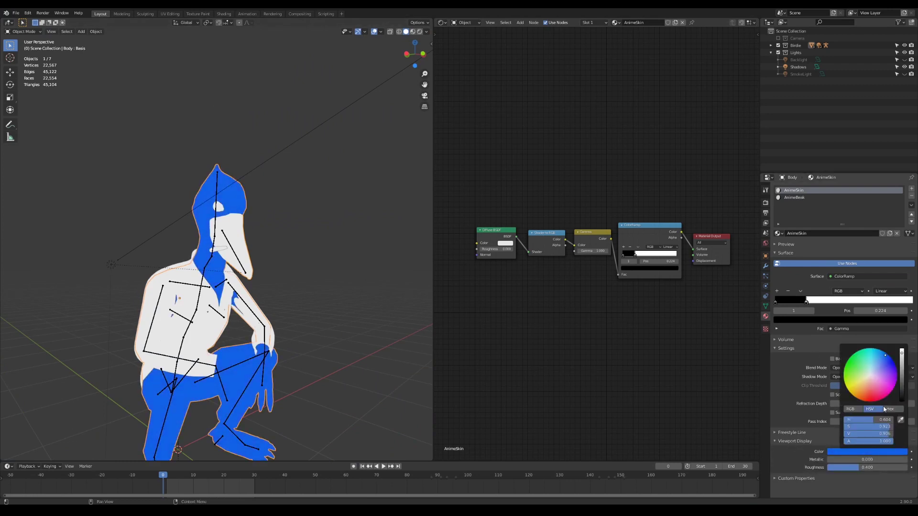
click(889, 409)
key(Return)
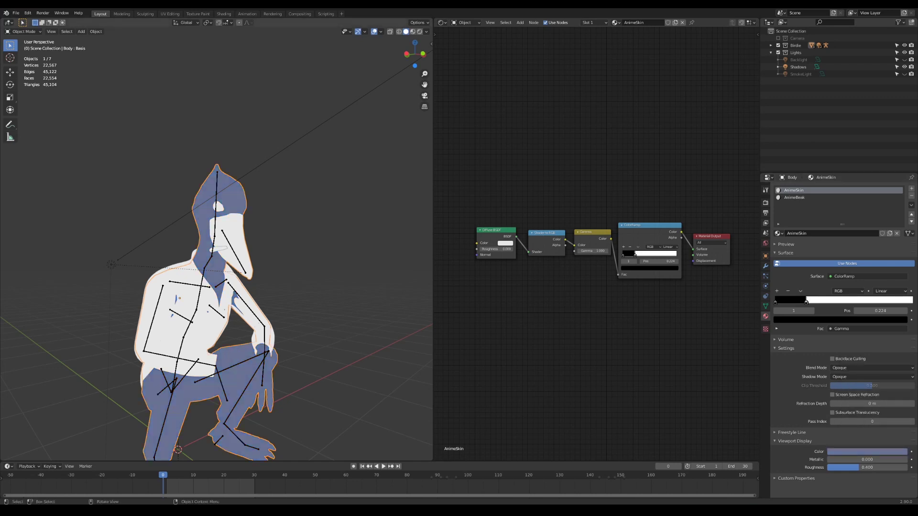
Set the viewport display colour of the AnimeBeak material to hex FF9525
click(794, 198)
click(867, 451)
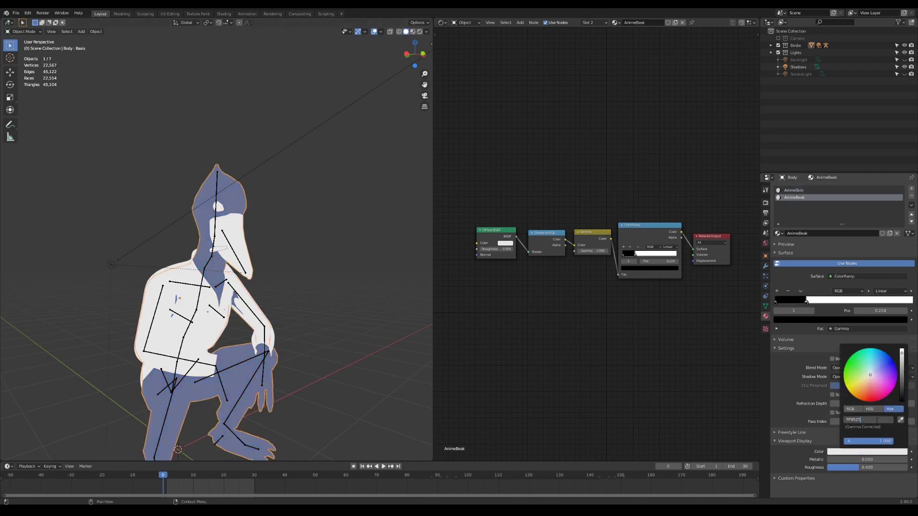
click(876, 419)
text(FF9525)
key(Return)
Set the viewport display colour of the right eye's AnimeEyes material to hex FFEA73
click(219, 206)
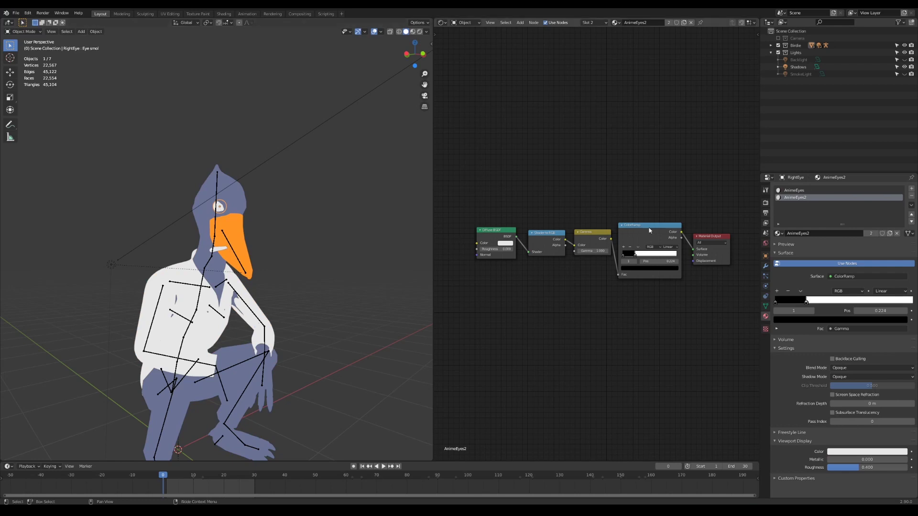
click(793, 190)
click(859, 450)
click(871, 422)
text(FFEA73)
key(Return)
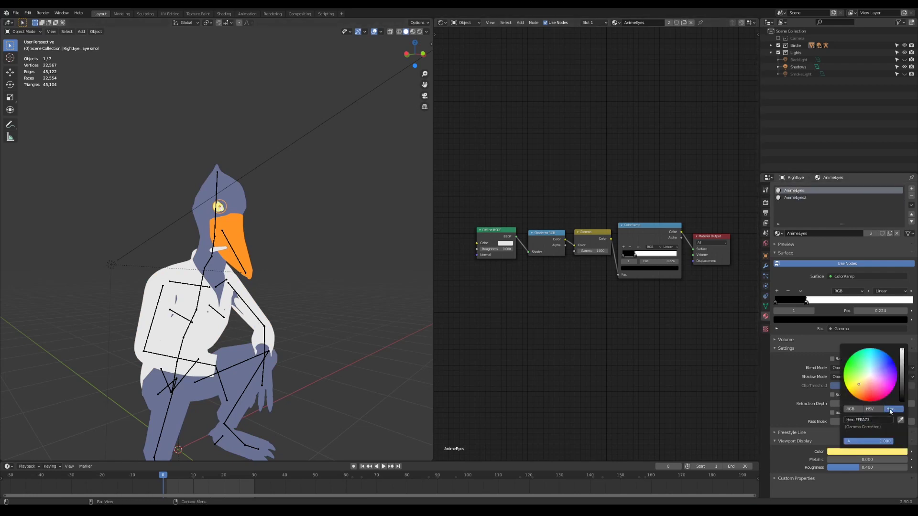
Set the AnimeEyes2 viewport display colour to black and turn its ColorRamp's white stop black as well
click(861, 452)
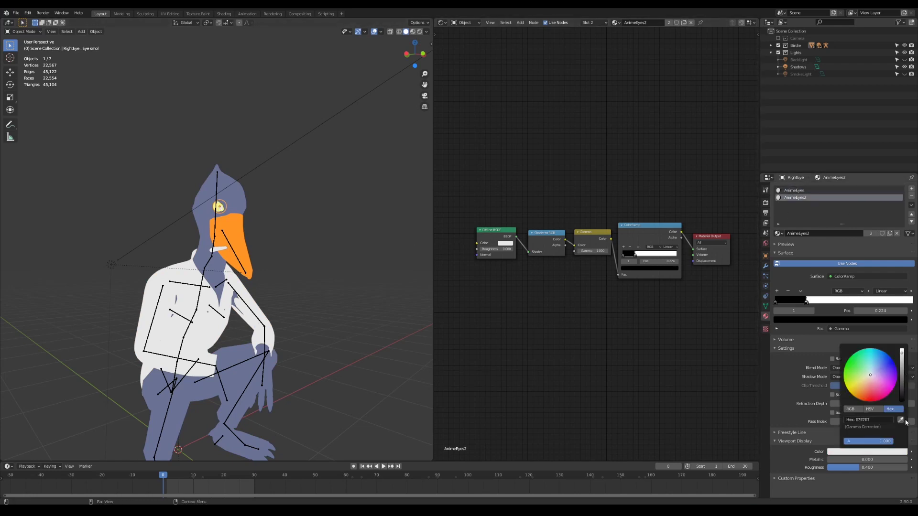
drag(901, 386, 901, 406)
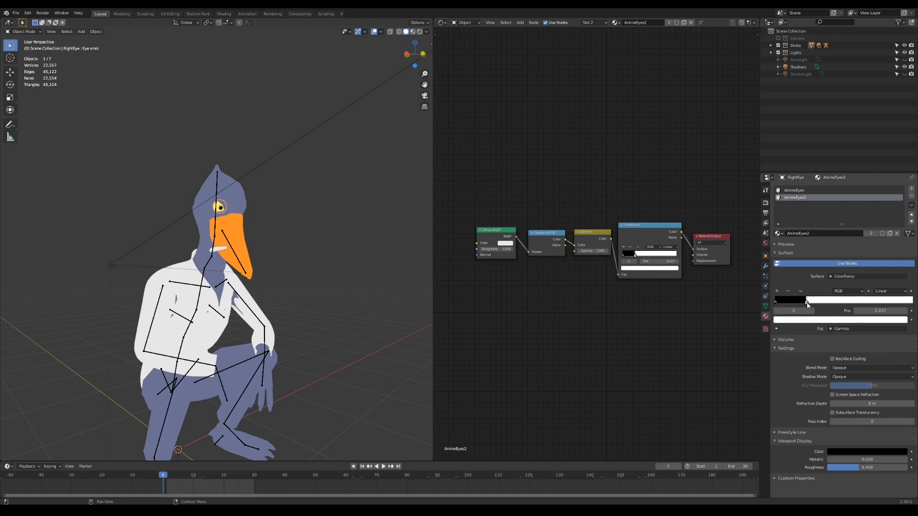
click(812, 319)
drag(900, 251, 900, 274)
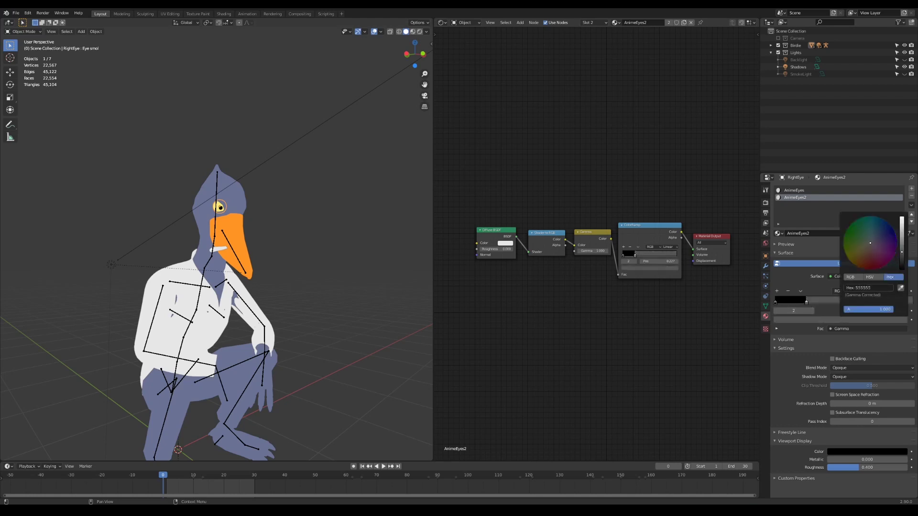
click(325, 171)
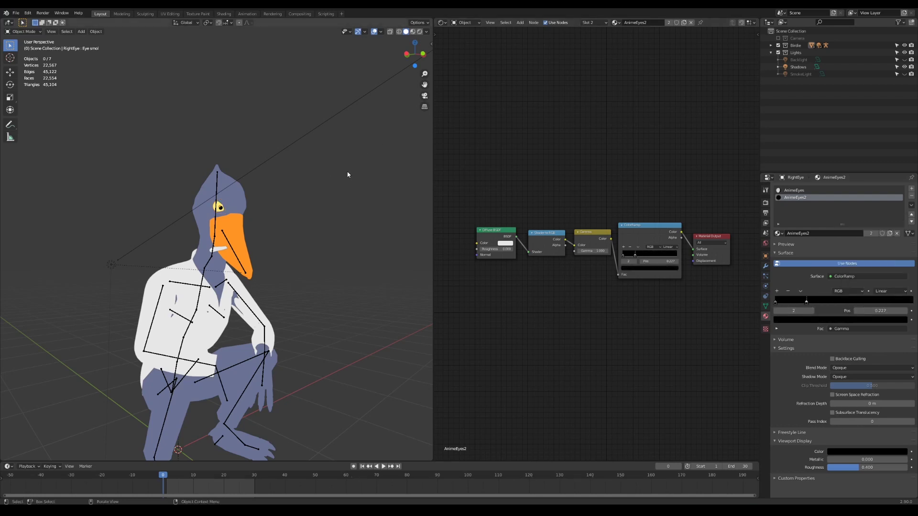
Select the cigarette and open the viewport display colour of its AnimeCig2 material
scroll(339, 176, up, 7)
click(221, 263)
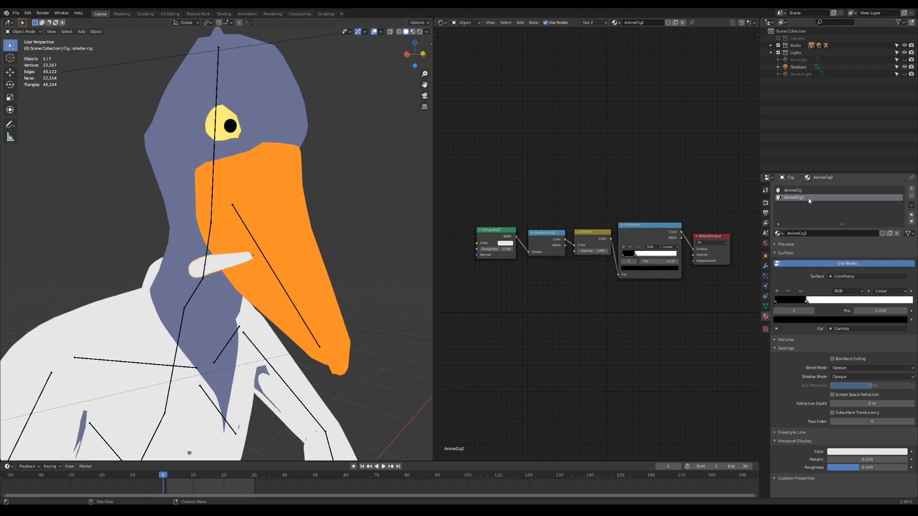
click(867, 452)
click(803, 197)
click(868, 452)
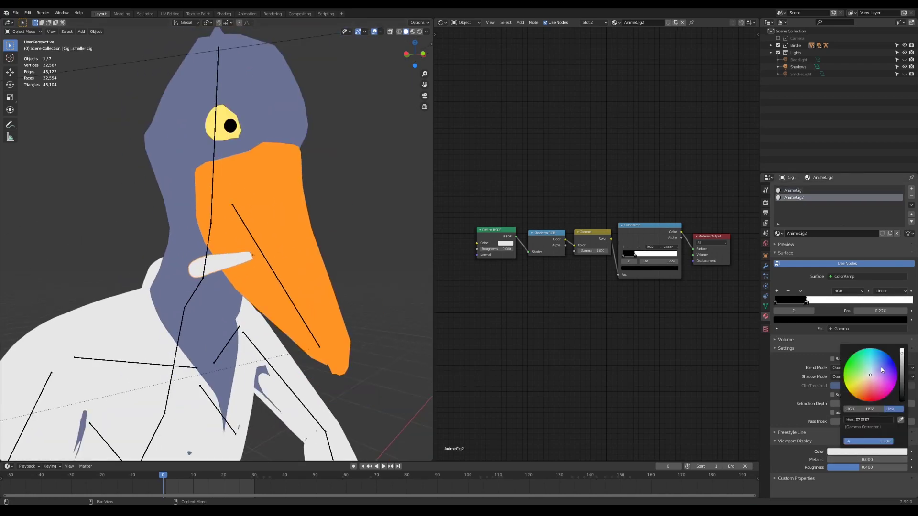
click(852, 451)
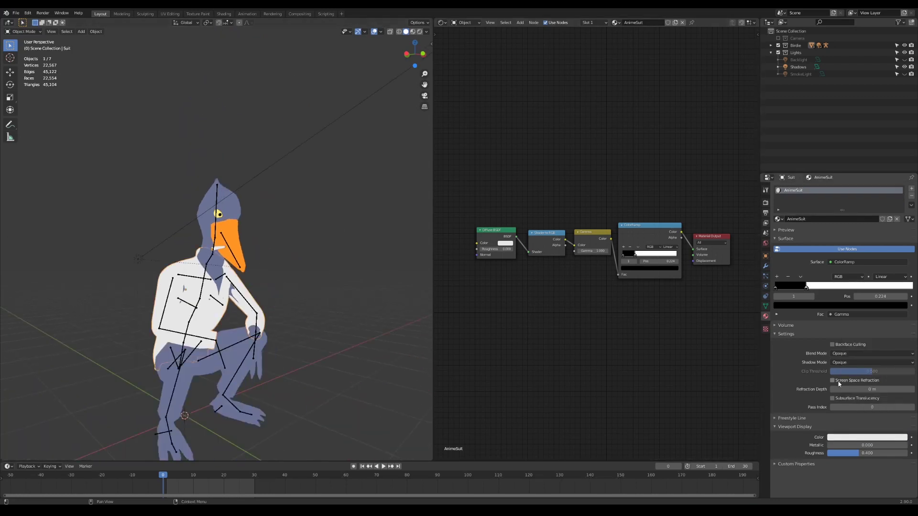
Set the viewport display colour of the suit's AnimeSuit material to a saturated blue
click(868, 437)
click(889, 342)
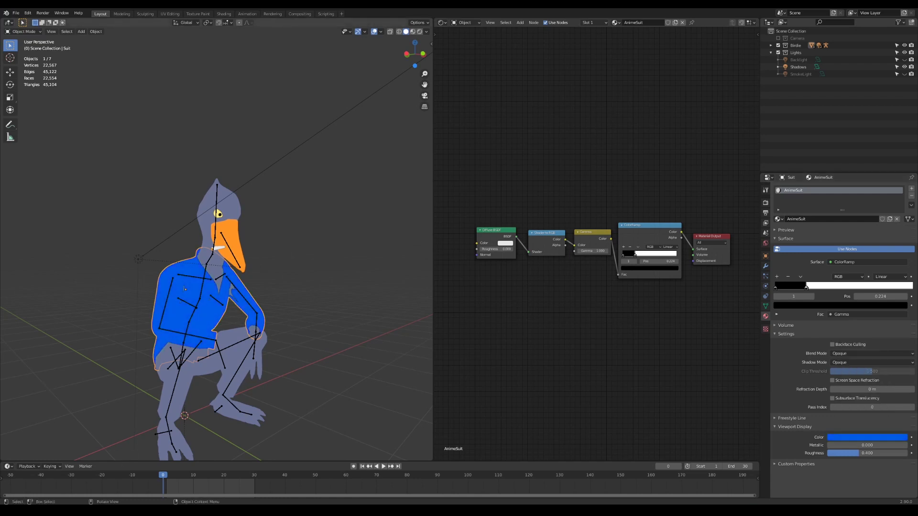
click(875, 437)
key(Return)
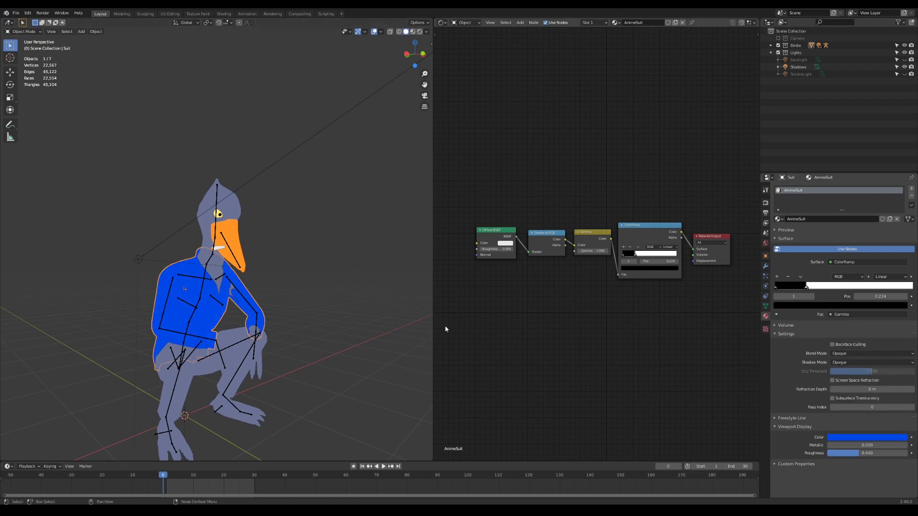
Enable the viewport display of the body's Subdivision modifier
middle_drag(292, 273, 240, 277)
click(211, 233)
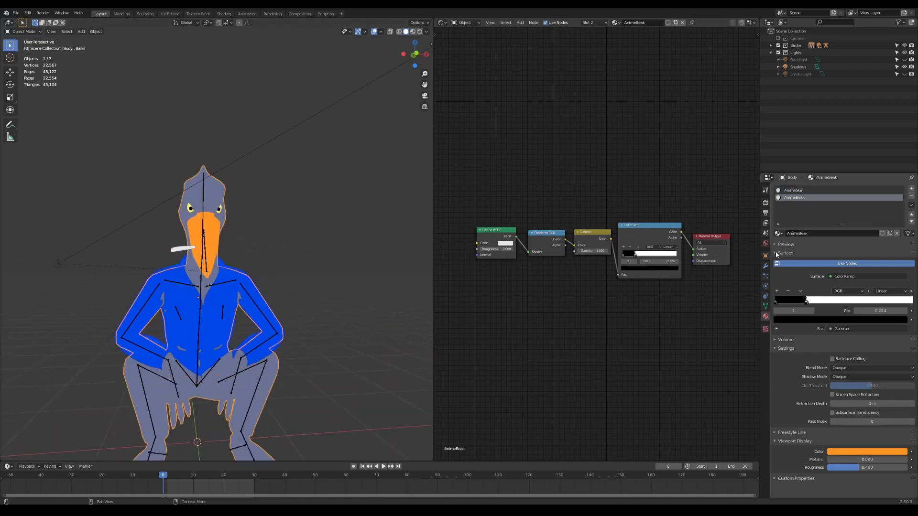
click(765, 266)
click(880, 201)
click(292, 227)
middle_drag(292, 227, 331, 223)
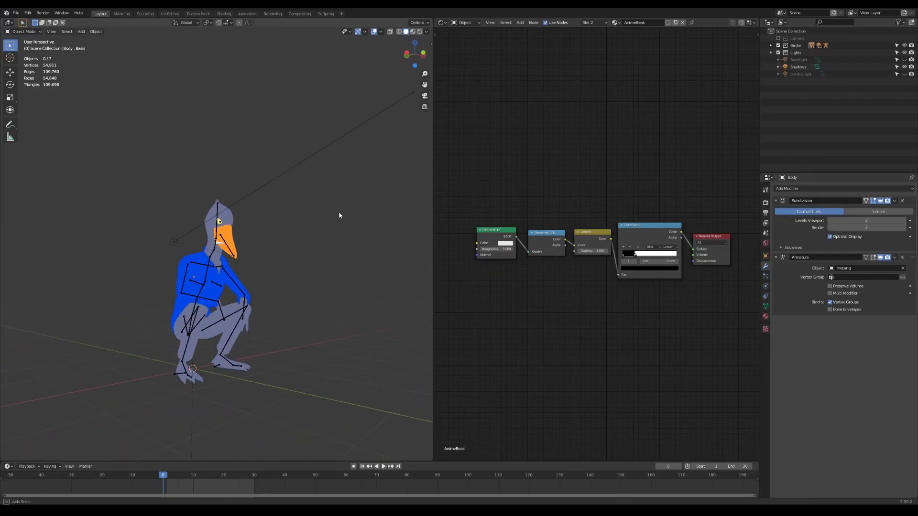
Preview the character in rendered shading under the Shadows, Backlight and SmokeLight lights individually
click(420, 32)
middle_drag(330, 201, 294, 201)
scroll(294, 201, up, 3)
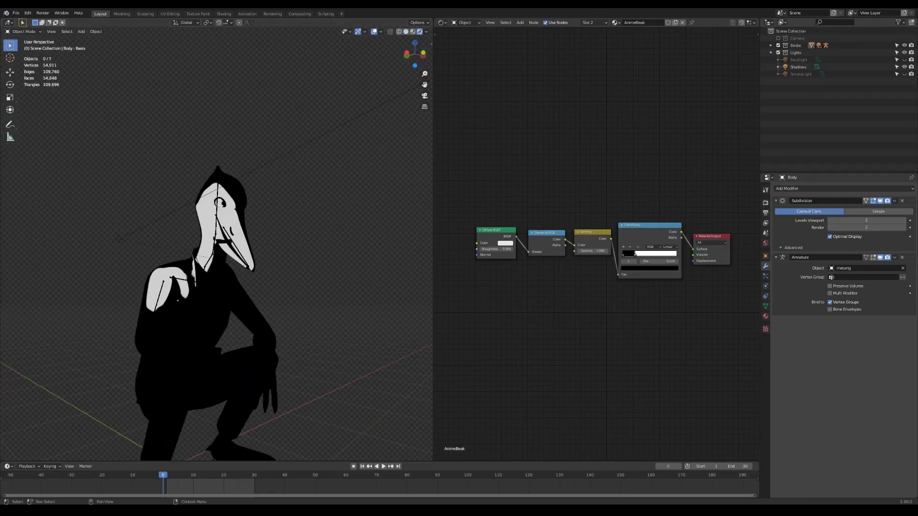
click(904, 67)
click(904, 60)
click(904, 60)
click(903, 74)
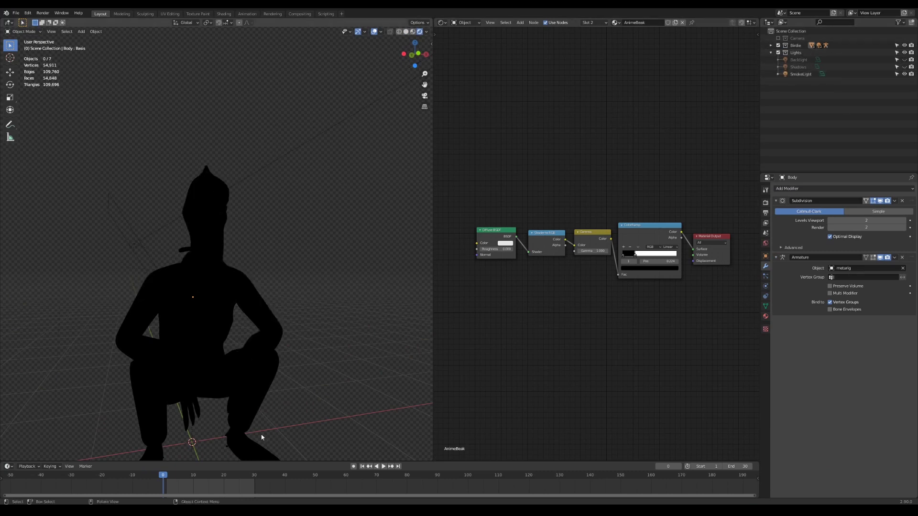
Play the animation with only SmokeLight visible and return the viewport to solid shading
key(space)
key(Escape)
click(406, 32)
Enable Freestyle rendering for the scene and bring up the view layer's Freestyle line set settings
click(765, 202)
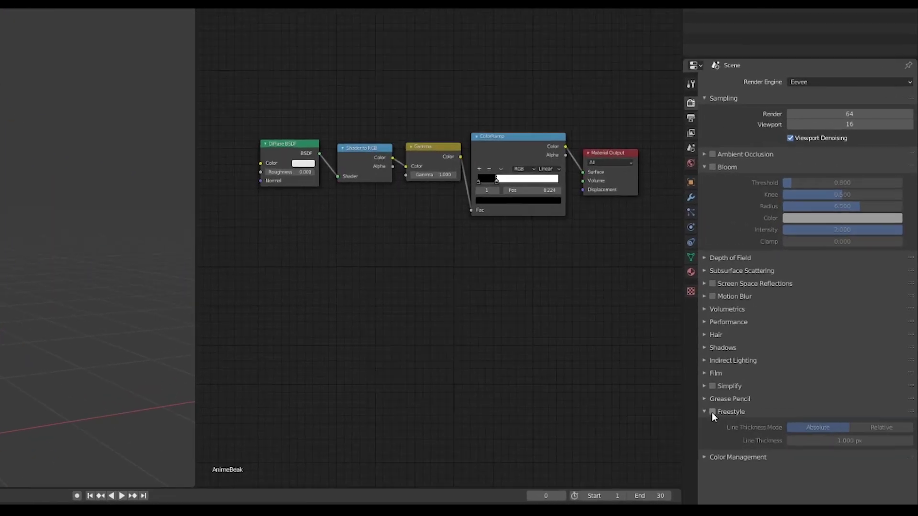
click(711, 411)
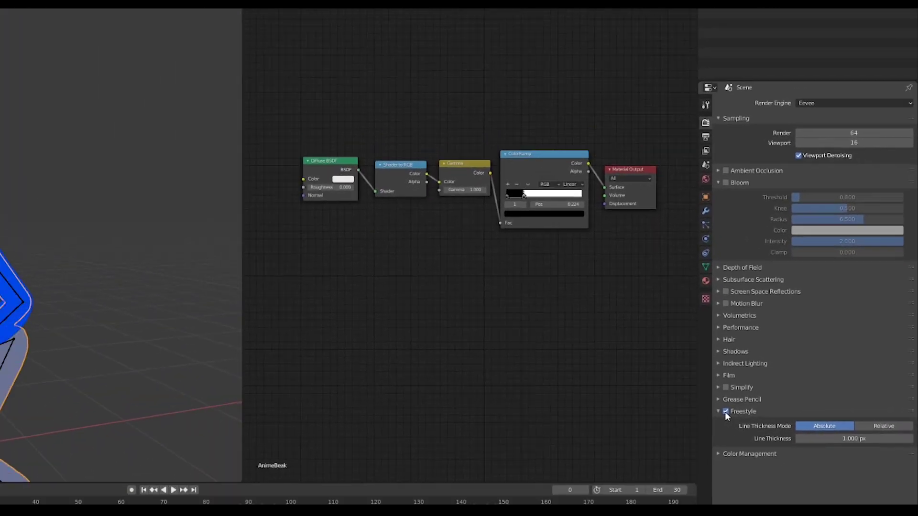
click(613, 126)
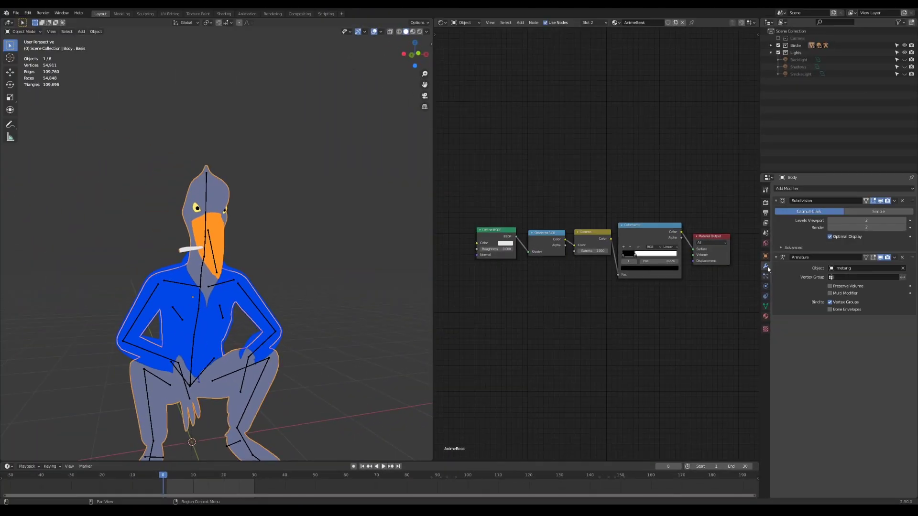
click(766, 223)
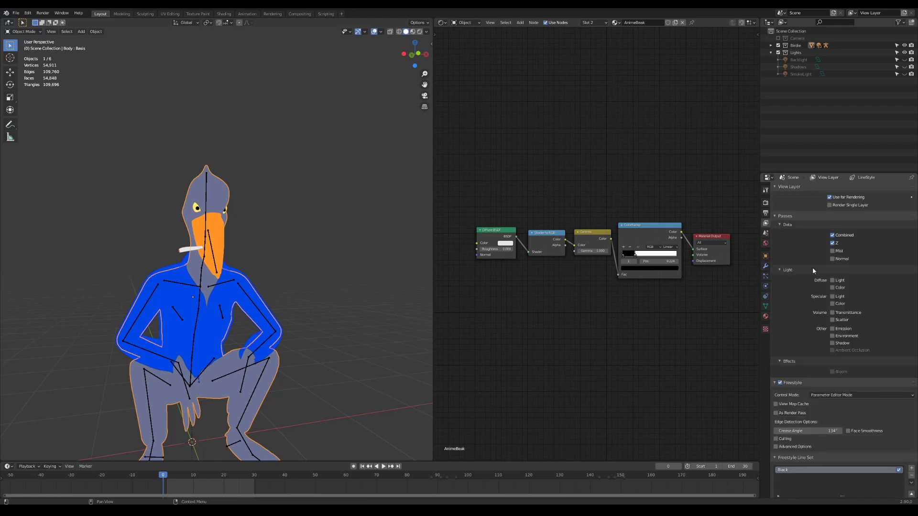
scroll(812, 270, down, 6)
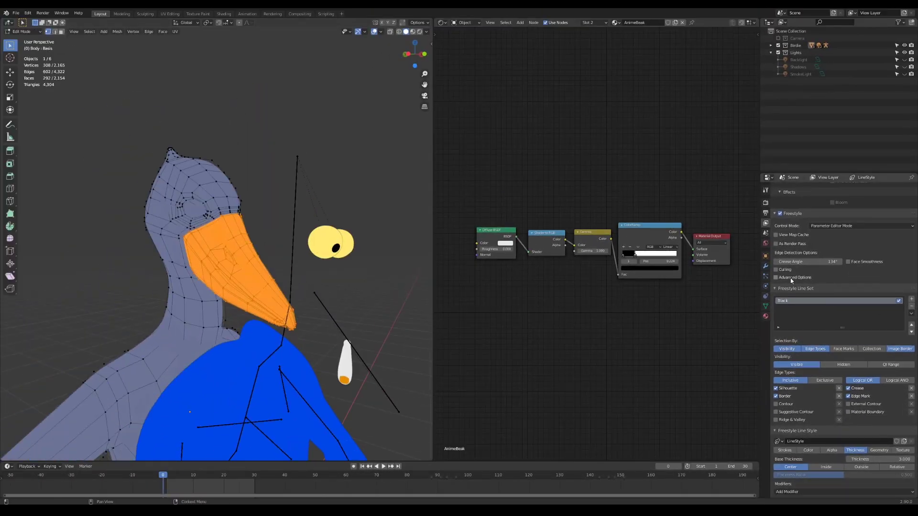
Make the body's Closed Eye shape key active and turn off the Subdivision modifier's viewport display
click(765, 306)
scroll(227, 256, up, 3)
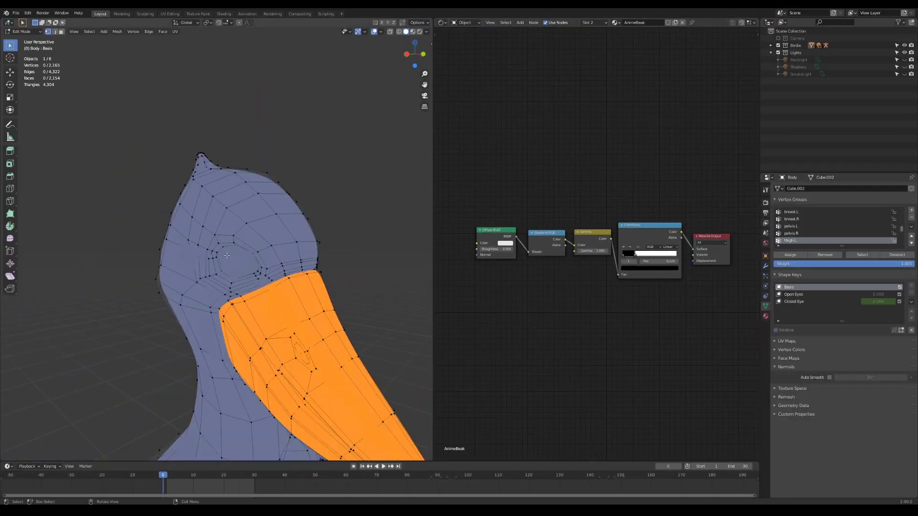
click(794, 301)
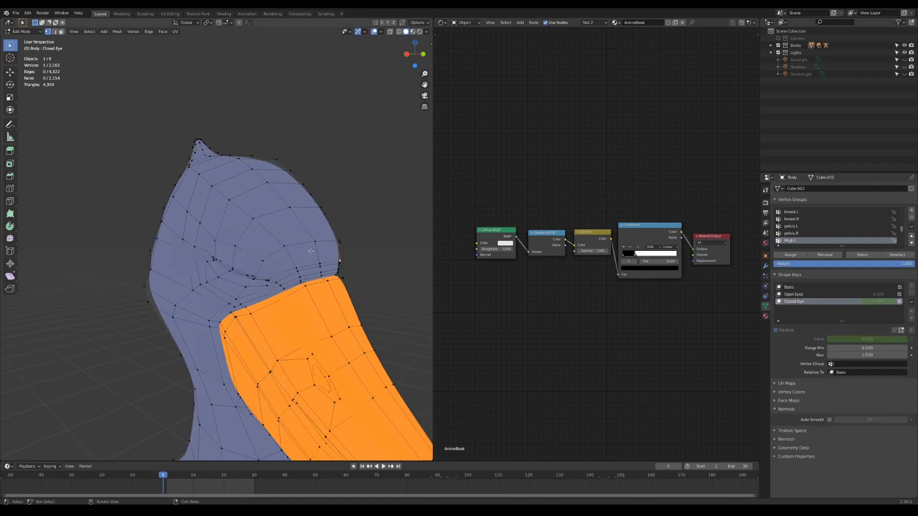
click(765, 266)
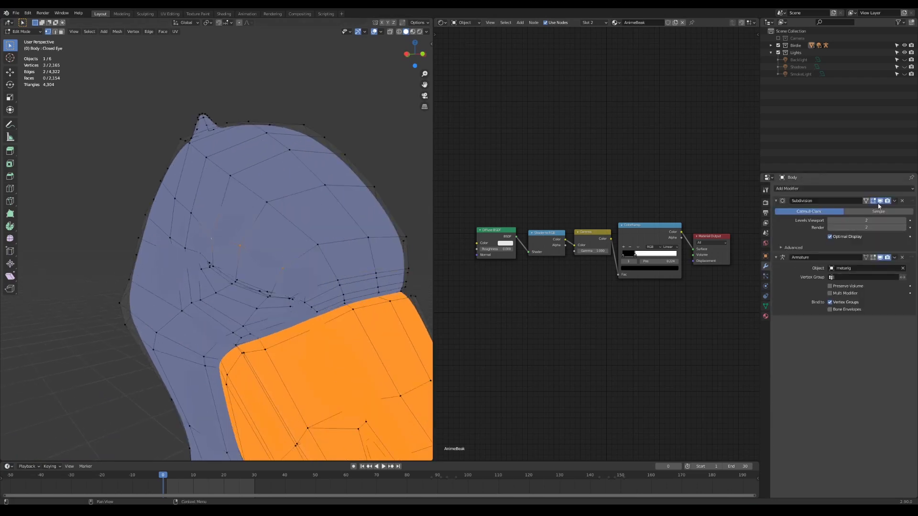
click(879, 200)
Mark the selected brow edges above the eye as Freestyle edges and set the solid viewport lighting to Studio
click(148, 32)
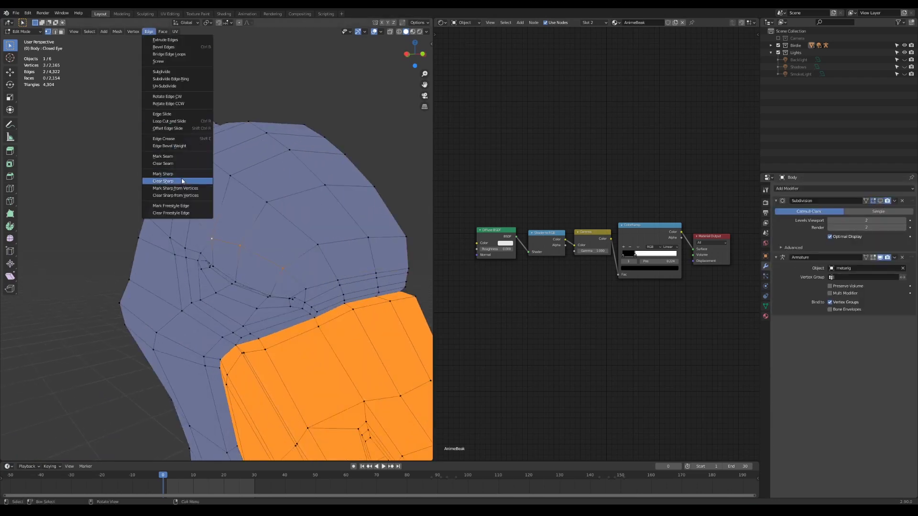
click(187, 209)
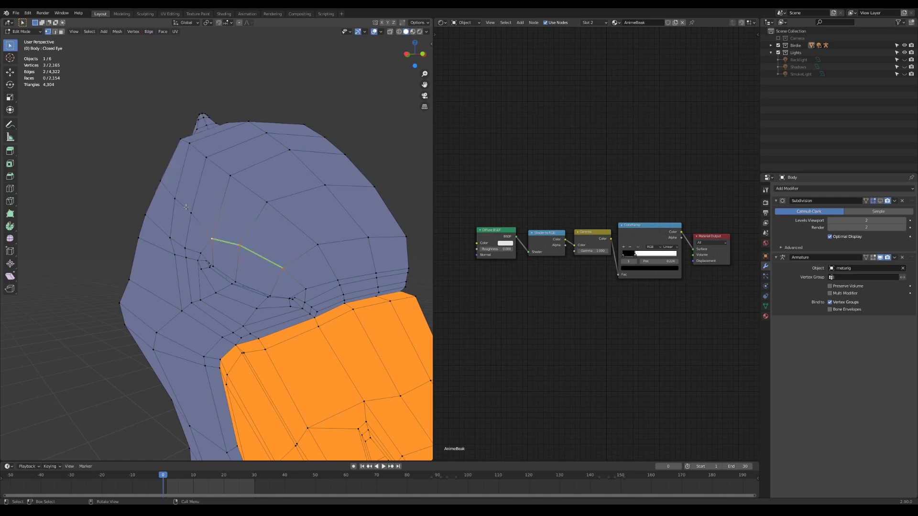
key(alt+a)
shift+middle_drag(267, 304, 243, 259)
scroll(243, 259, up, 2)
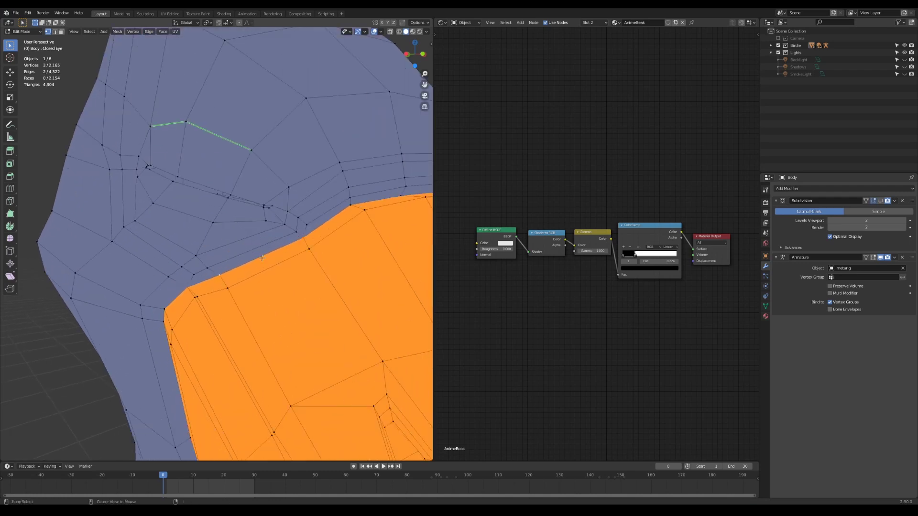
scroll(262, 258, down, 3)
click(427, 31)
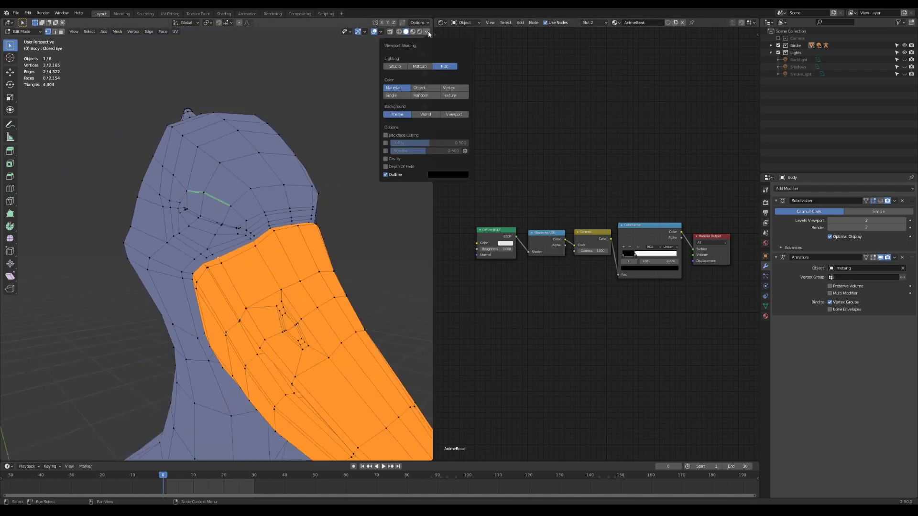
click(396, 67)
Mark the edges along the border between the head and the orange beak as Freestyle edges
scroll(282, 240, up, 2)
middle_drag(283, 239, 222, 249)
ctrl+click(278, 253)
middle_drag(382, 253, 226, 250)
scroll(227, 250, down, 2)
scroll(251, 294, down, 3)
middle_drag(251, 295, 353, 270)
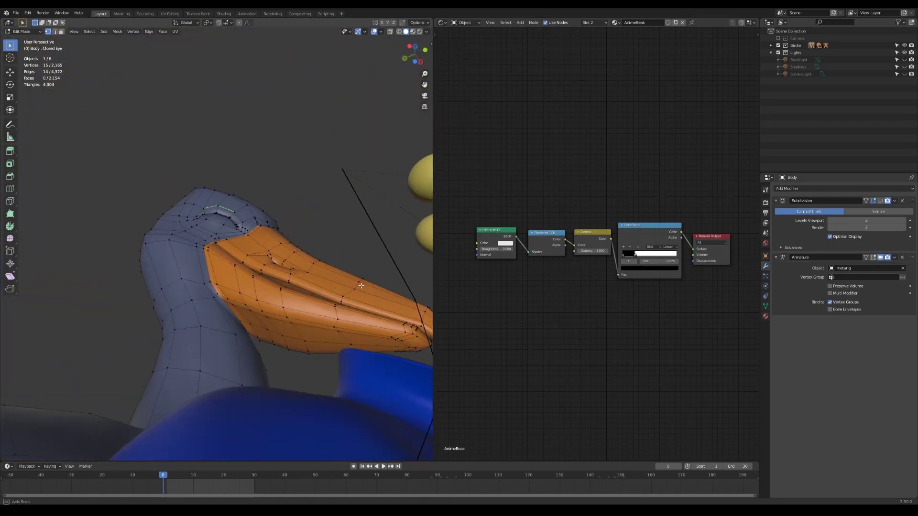
scroll(206, 258, up, 2)
ctrl+click(196, 249)
middle_drag(201, 258, 225, 305)
middle_drag(263, 341, 265, 253)
click(149, 32)
click(204, 176)
Mark the line of edges running along the beak's upper ridge to its tip as Freestyle edges
scroll(265, 254, down, 1)
shift+middle_drag(265, 253, 200, 141)
click(181, 148)
ctrl+click(256, 255)
shift+middle_drag(268, 277, 243, 223)
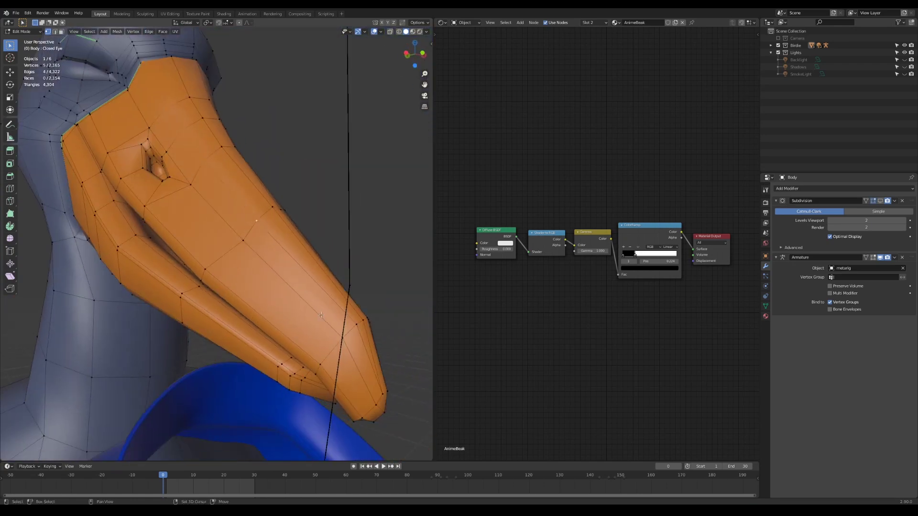
shift+middle_drag(360, 343, 303, 281)
shift+click(301, 303)
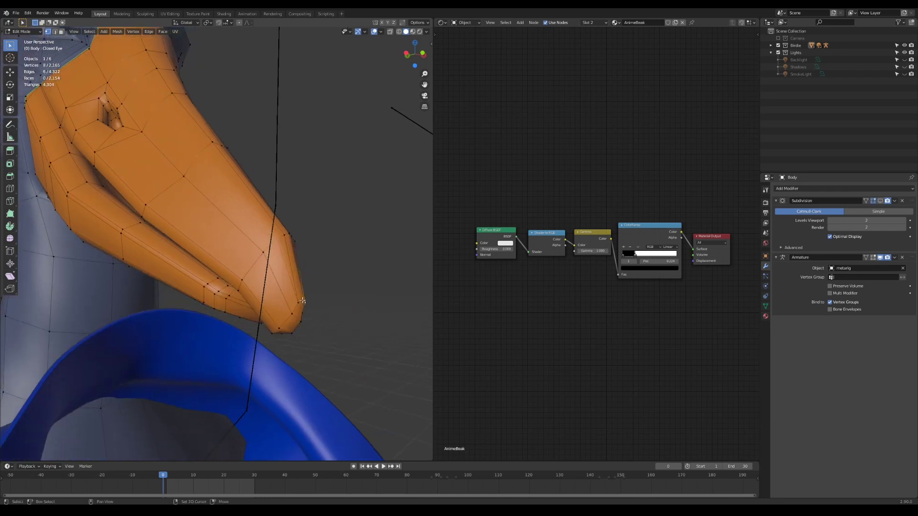
click(148, 31)
click(188, 174)
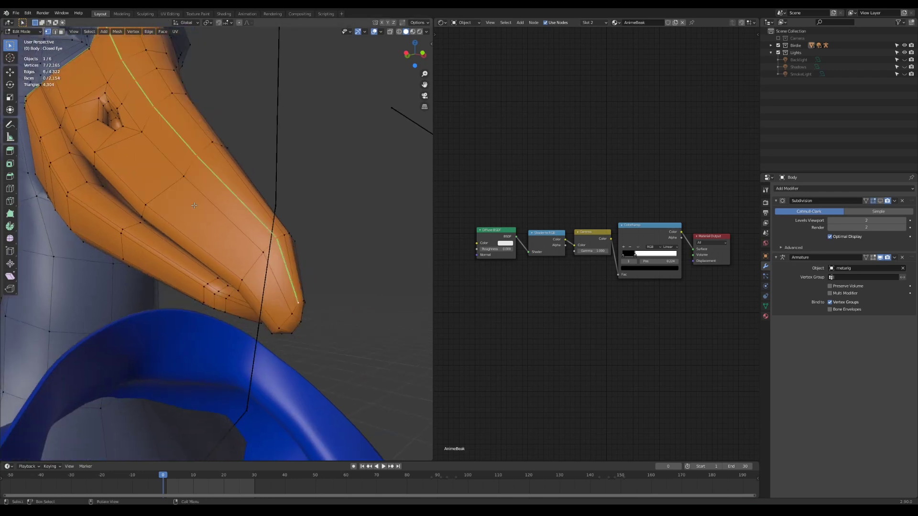
Mark the edges outlining the beak's nostril as Freestyle edges
scroll(225, 196, up, 6)
click(149, 31)
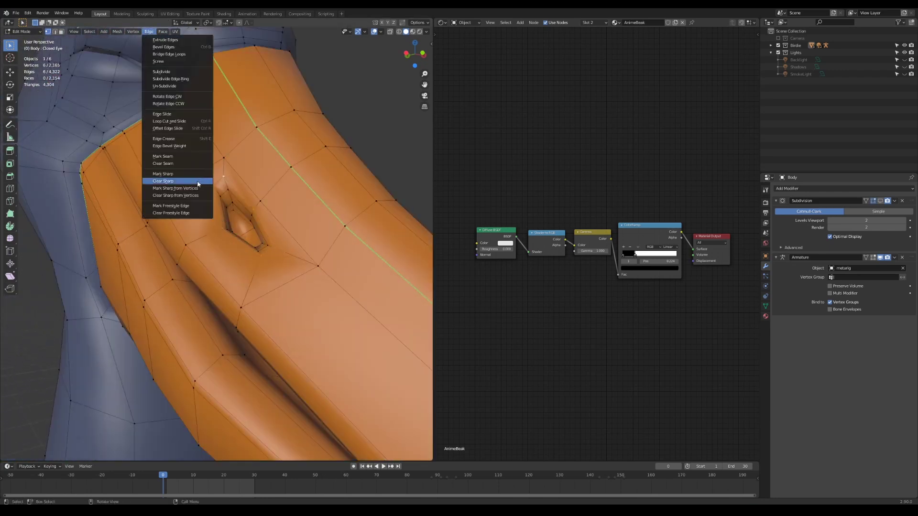
click(179, 180)
click(133, 31)
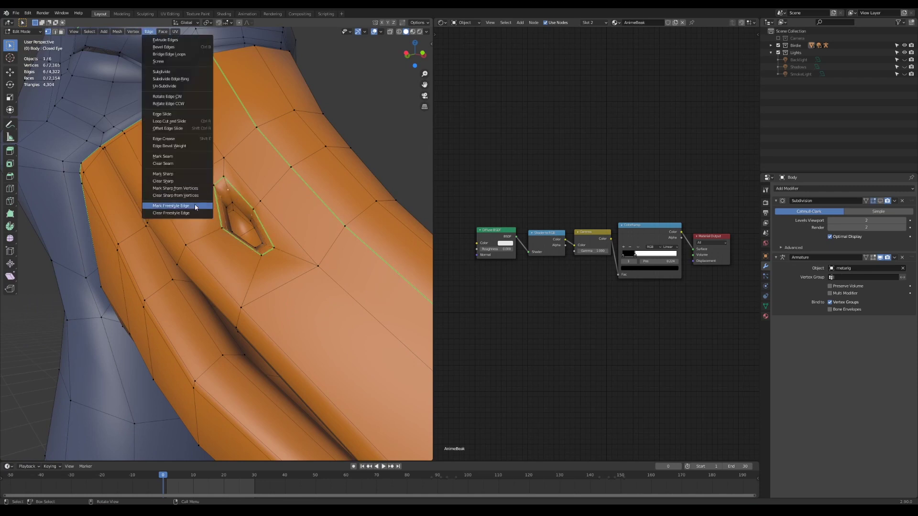
click(182, 205)
Mark the edge below the eye, just above the beak border, as a Freestyle edge
scroll(205, 205, down, 6)
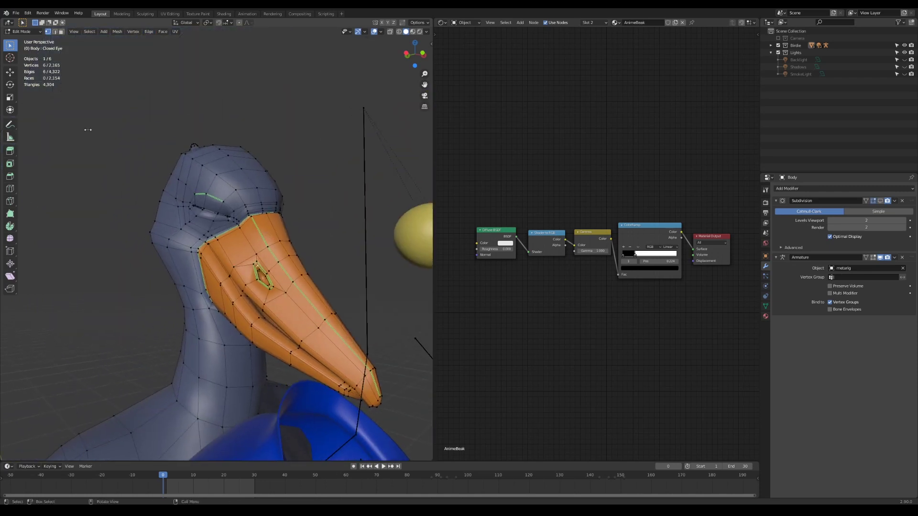
click(203, 208)
scroll(223, 223, up, 2)
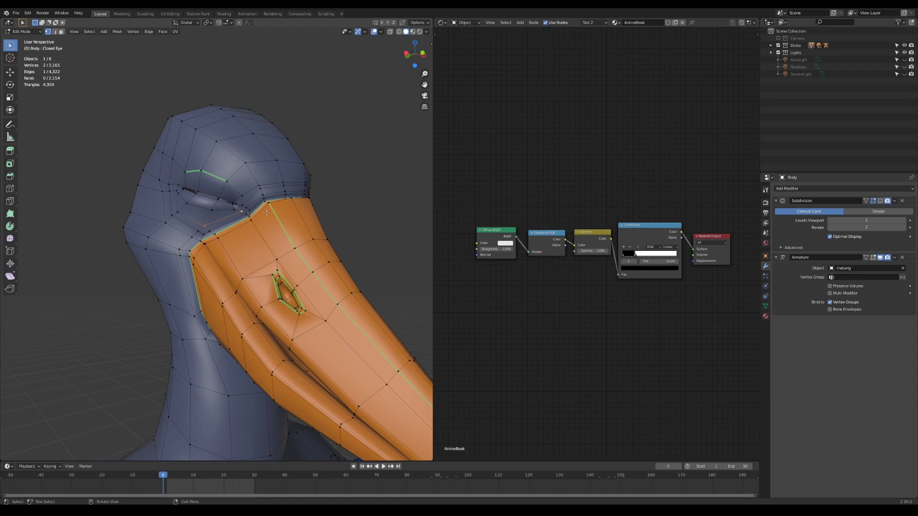
click(147, 32)
click(185, 207)
Mark the edges at the rear corner of the eye as Freestyle edges
middle_drag(172, 182, 193, 192)
scroll(184, 167, up, 2)
click(179, 153)
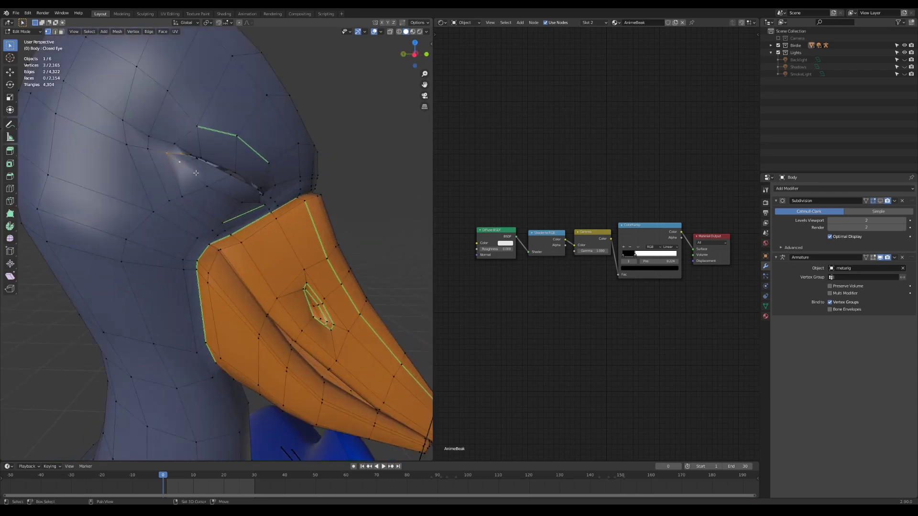
shift+click(206, 187)
click(149, 31)
click(189, 206)
Mark individual edges behind the eye and toward the back of the head as Freestyle edges
click(149, 32)
click(177, 199)
middle_drag(191, 109, 226, 93)
click(149, 32)
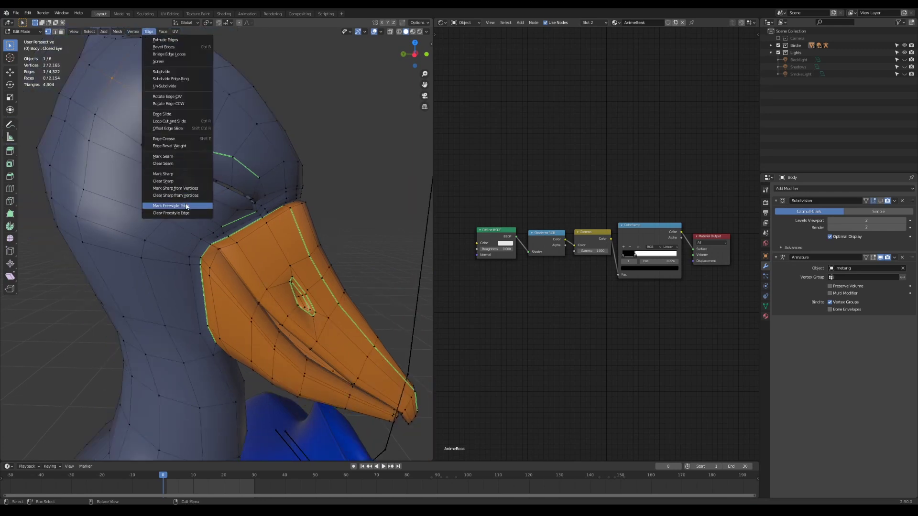
click(186, 206)
middle_drag(191, 201, 163, 191)
click(149, 31)
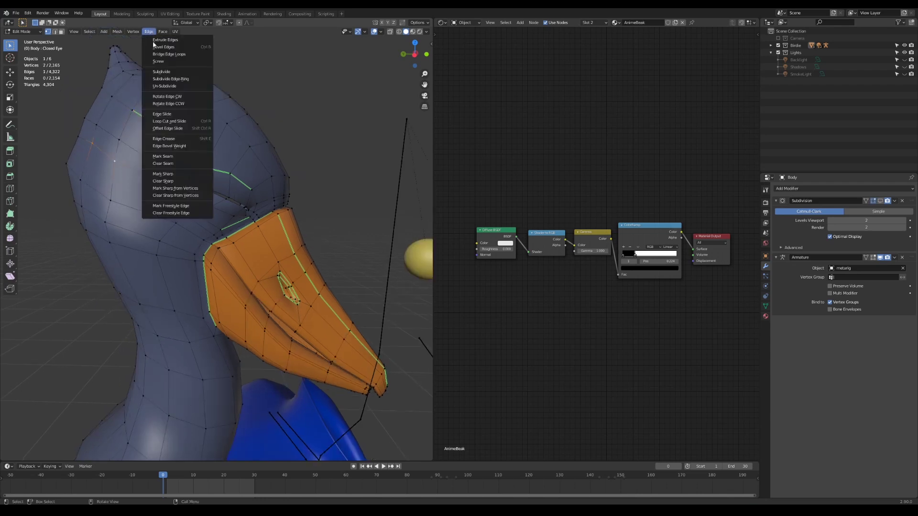
click(170, 206)
Mark an edge at the eye on the opposite side of the head as a Freestyle edge
scroll(248, 187, down, 3)
middle_drag(268, 176, 249, 184)
middle_drag(306, 187, 191, 191)
scroll(239, 196, up, 3)
click(247, 204)
shift+click(260, 195)
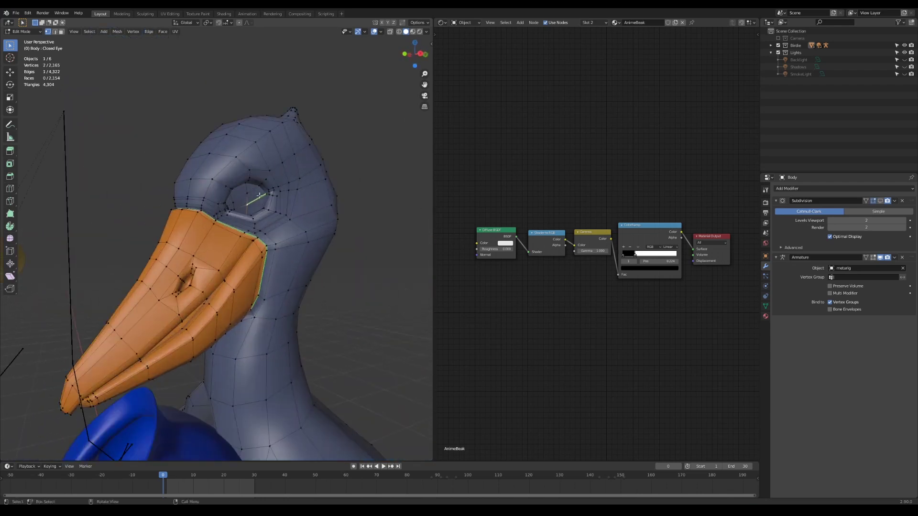
Return to Object Mode with the body's Subdivision viewport display enabled again, and turn off Freestyle rendering
middle_drag(259, 195, 316, 203)
key(Tab)
click(260, 206)
scroll(315, 203, down, 3)
click(880, 201)
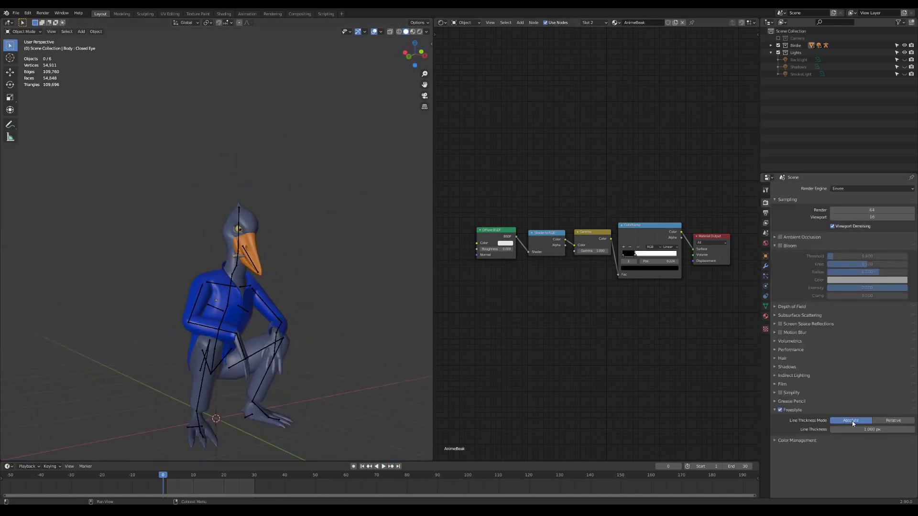
click(780, 410)
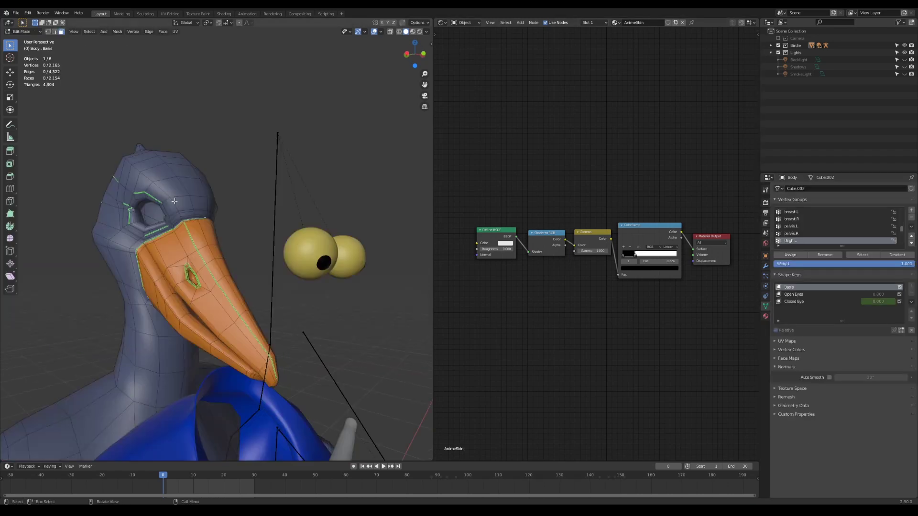
Select the face loops lining the rim and inside of the bird's eye socket
middle_drag(251, 235, 257, 215)
scroll(251, 235, up, 3)
scroll(251, 235, up, 1)
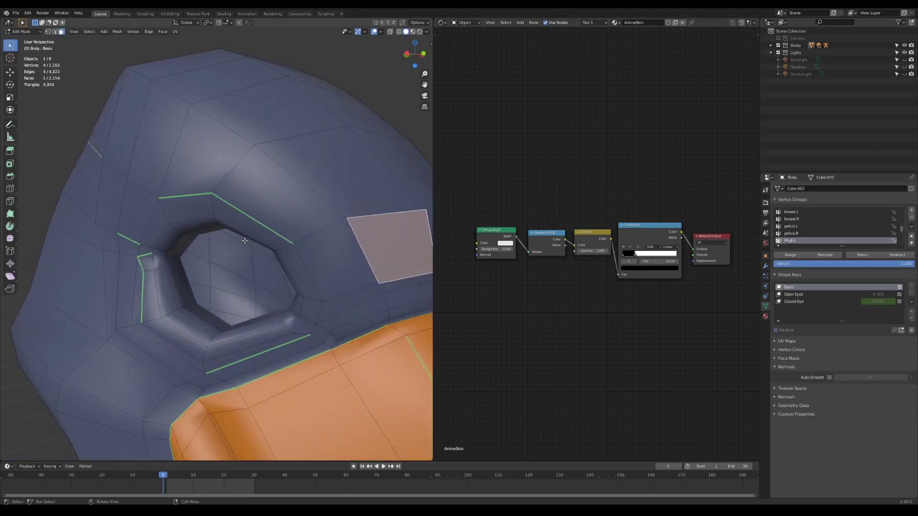
alt+click(176, 222)
middle_drag(176, 221, 165, 192)
alt+shift+click(216, 176)
mouse_move(215, 176)
middle_down()
mouse_move(234, 192)
mouse_move(208, 169)
middle_up()
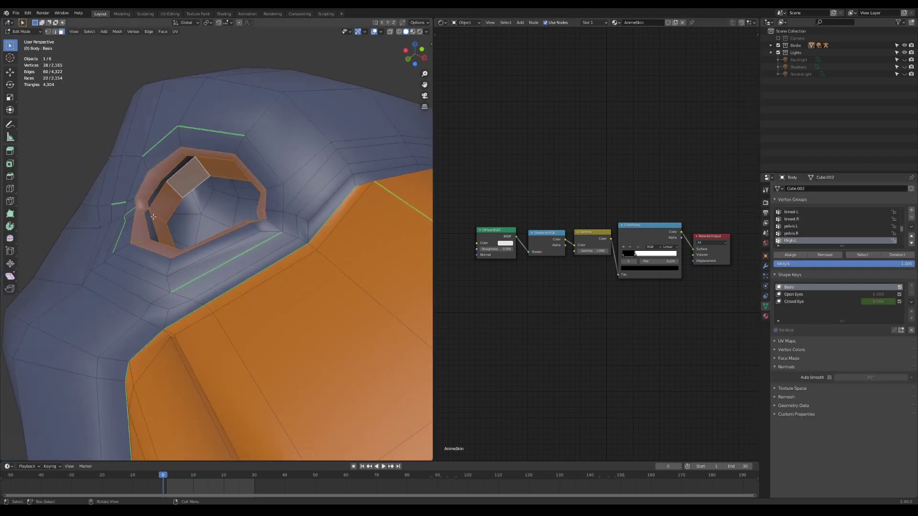
Extend the face selection around the lower and rear eyelid of the socket, undoing a stray loop selection
alt+shift+click(175, 335)
middle_drag(153, 217, 198, 173)
alt+shift+click(183, 166)
key(ctrl+z)
shift+click(176, 173)
shift+click(240, 153)
middle_drag(317, 178, 352, 286)
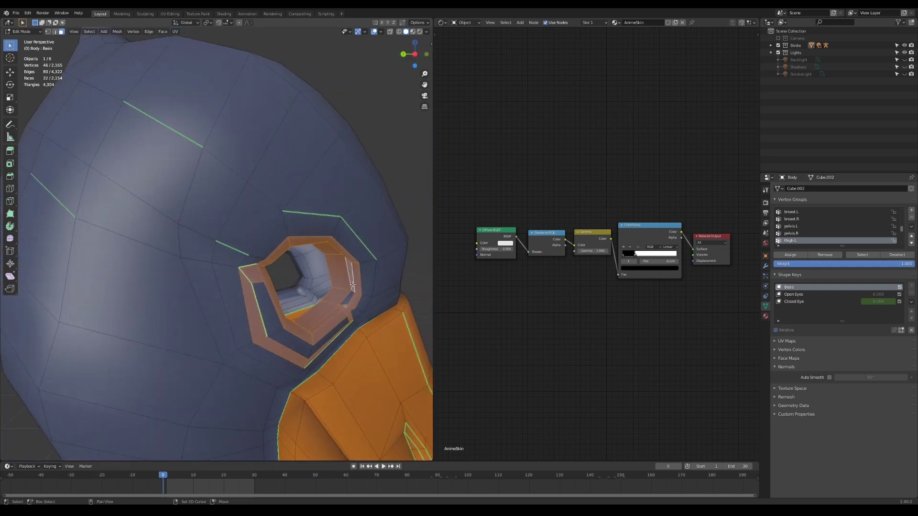
shift+click(342, 328)
shift+click(264, 309)
scroll(265, 308, down, 3)
middle_drag(264, 308, 227, 303)
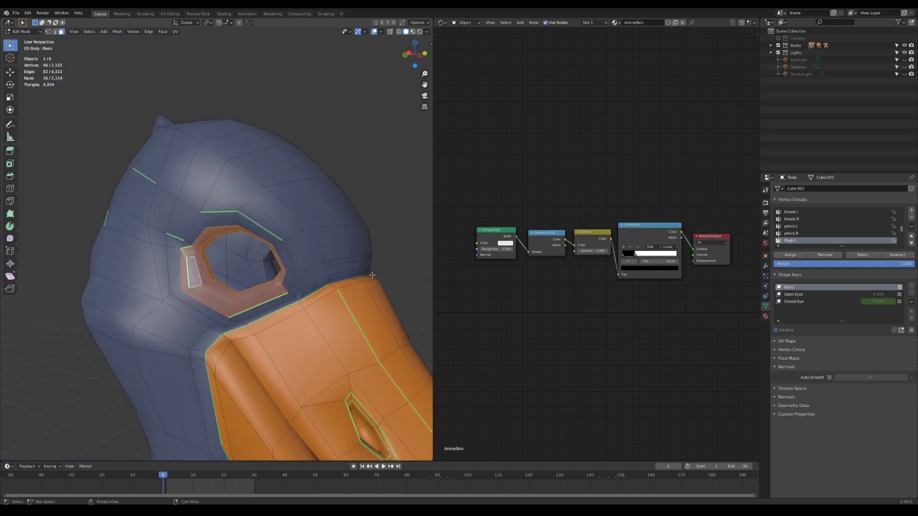
Add a third material slot to the body and fill it with an independent copy of the AnimeSkin material
click(765, 316)
click(911, 189)
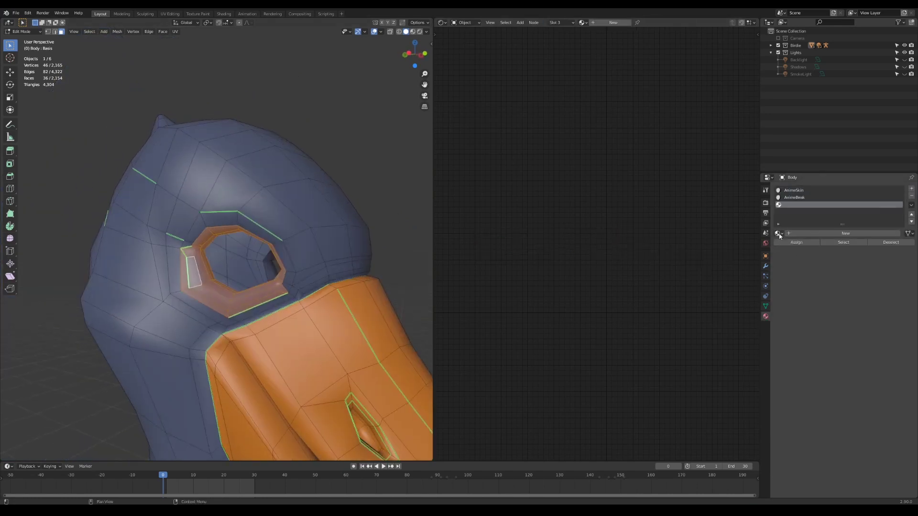
click(778, 233)
click(812, 279)
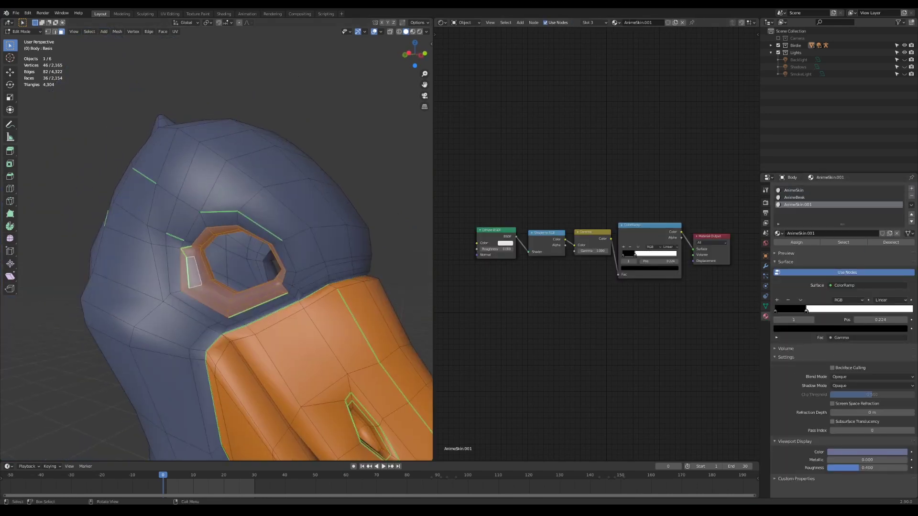
Set the copied material's viewport display colour to red, assign it to the selected eye-socket faces, and return to Object Mode
click(855, 452)
key(Return)
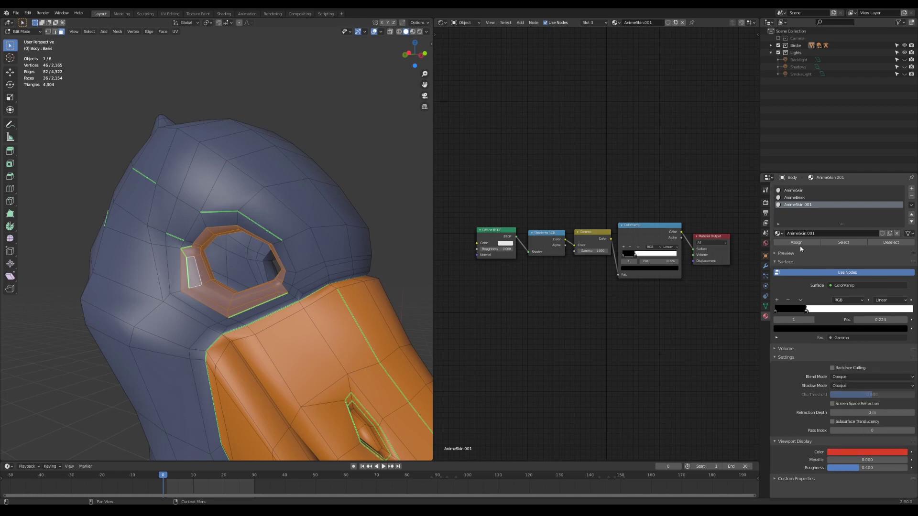
click(799, 243)
key(Tab)
Re-enable the viewport display of the body's Subdivision modifier
scroll(344, 203, down, 4)
shift+middle_drag(336, 199, 230, 166)
click(765, 266)
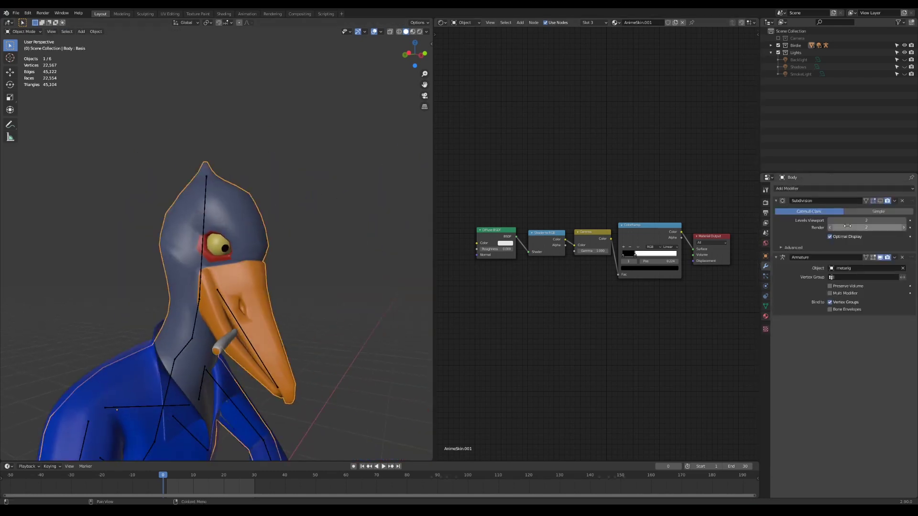
click(222, 210)
middle_drag(222, 210, 265, 271)
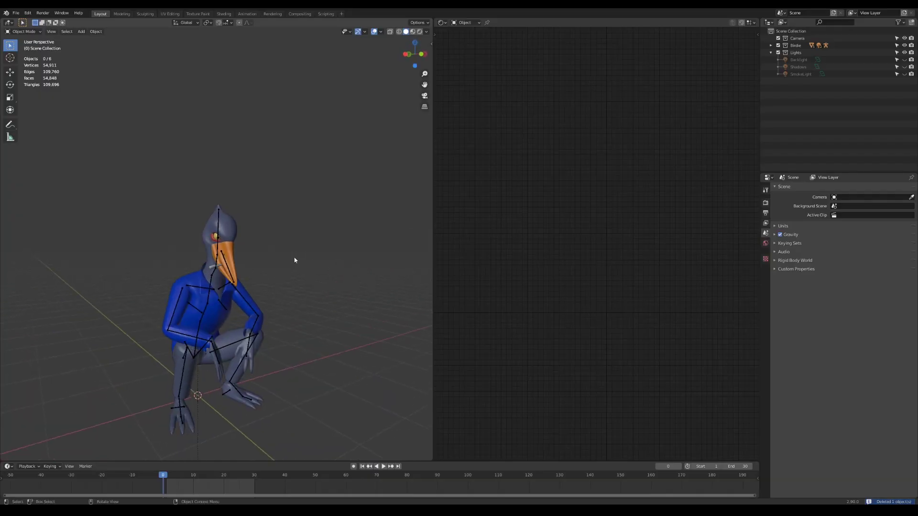
Add a new camera to the scene and look through it
key(shift+a)
click(308, 263)
key(KP_0)
Lock the camera to the view and frame the bird's head and shoulders
key(n)
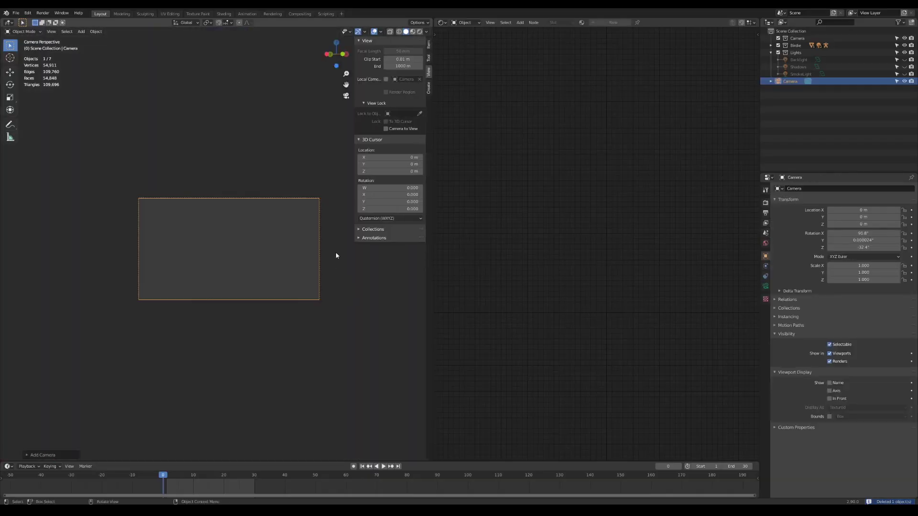
click(385, 129)
scroll(186, 250, down, 8)
mouse_move(186, 252)
shift+middle_down()
mouse_move(176, 307)
mouse_move(189, 290)
mouse_move(193, 318)
mouse_move(193, 309)
shift+middle_up()
scroll(177, 308, up, 4)
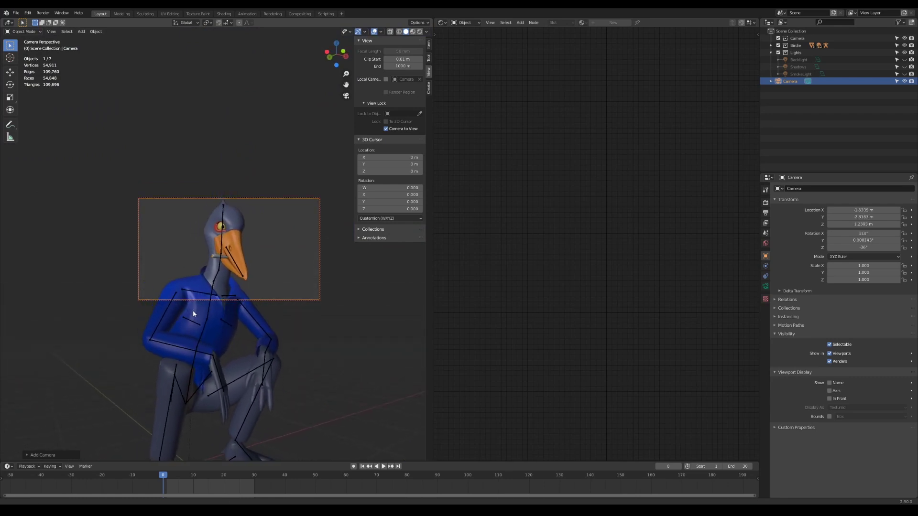
Switch the viewport to rendered shading and reframe the camera on the bird from a slightly different angle
click(419, 31)
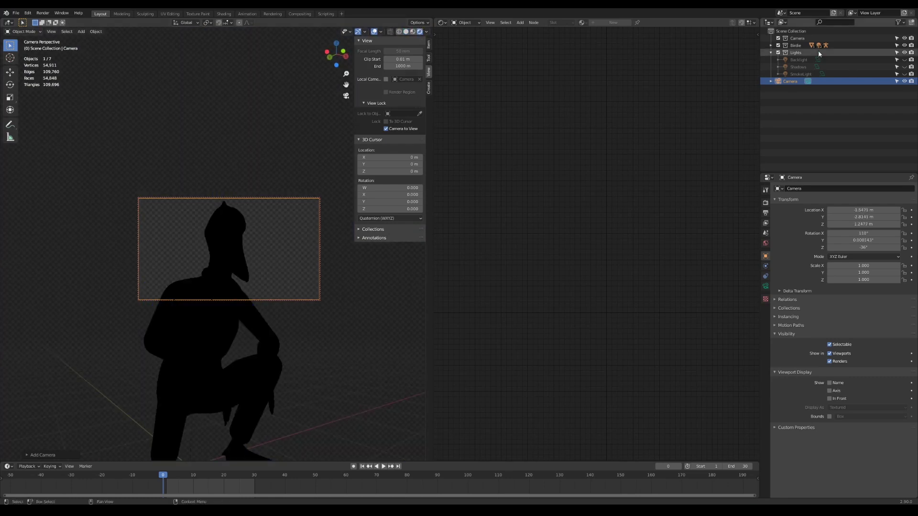
click(904, 60)
middle_drag(262, 261, 245, 252)
scroll(252, 256, down, 1)
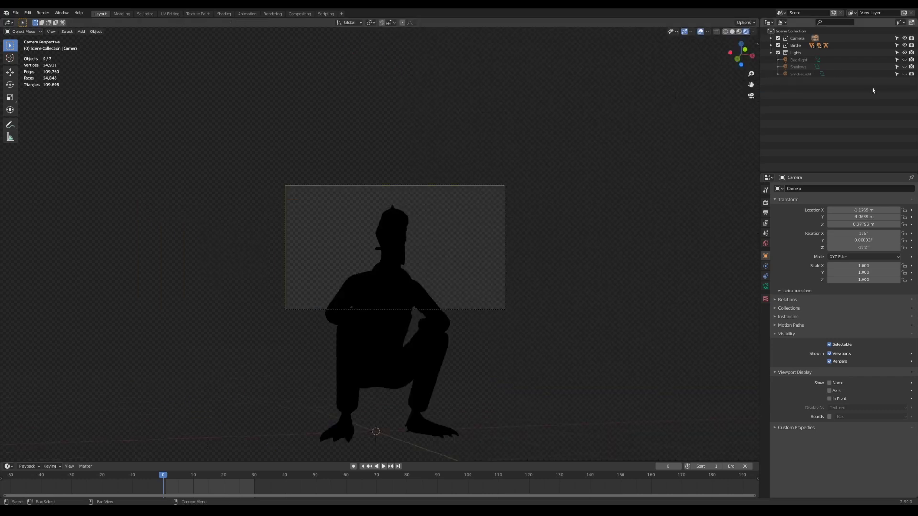
Toggle the Backlight and Shadows lights' viewport visibility to examine each one's effect on the bird, leaving them hidden
click(904, 60)
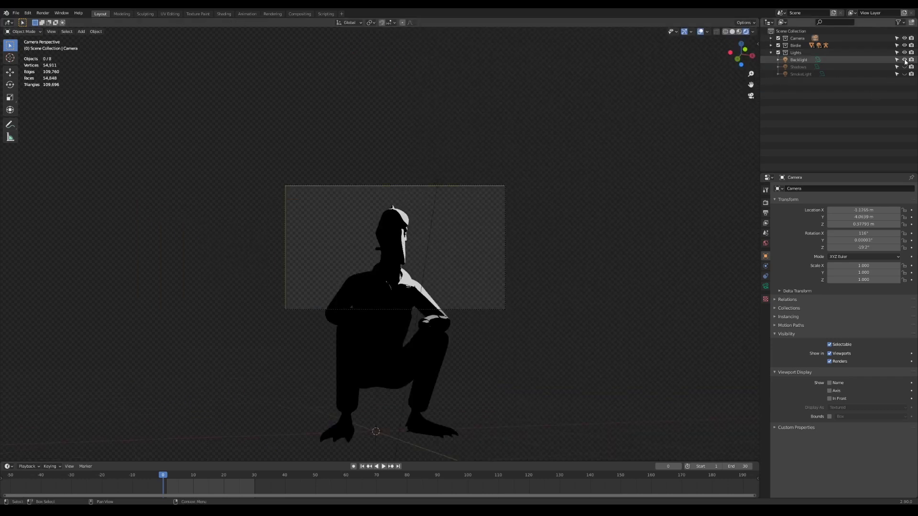
click(904, 59)
click(903, 67)
click(904, 60)
click(904, 67)
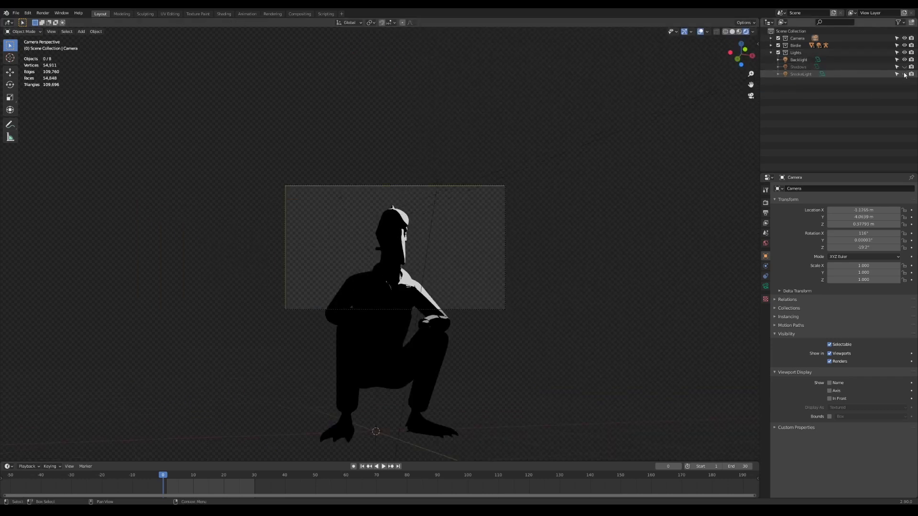
click(904, 60)
Make the render film transparent and switch the render engine to Workbench
click(765, 203)
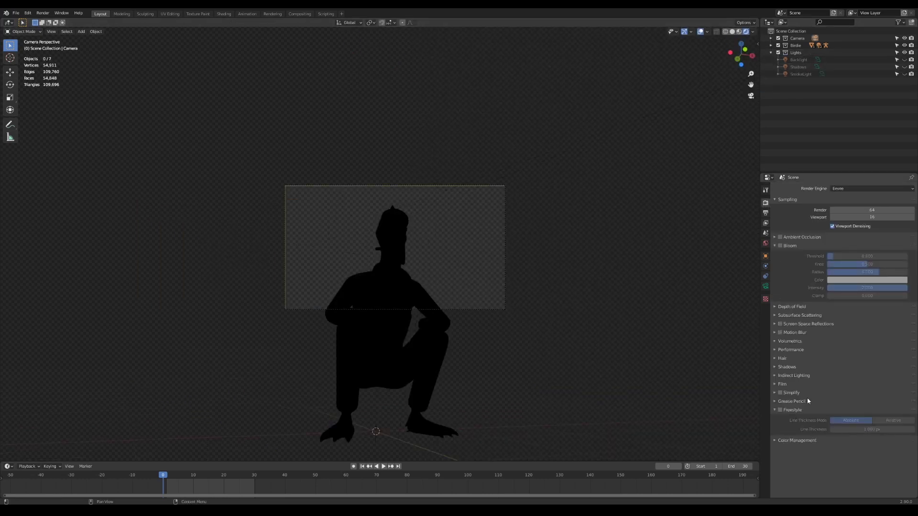
click(781, 385)
click(829, 403)
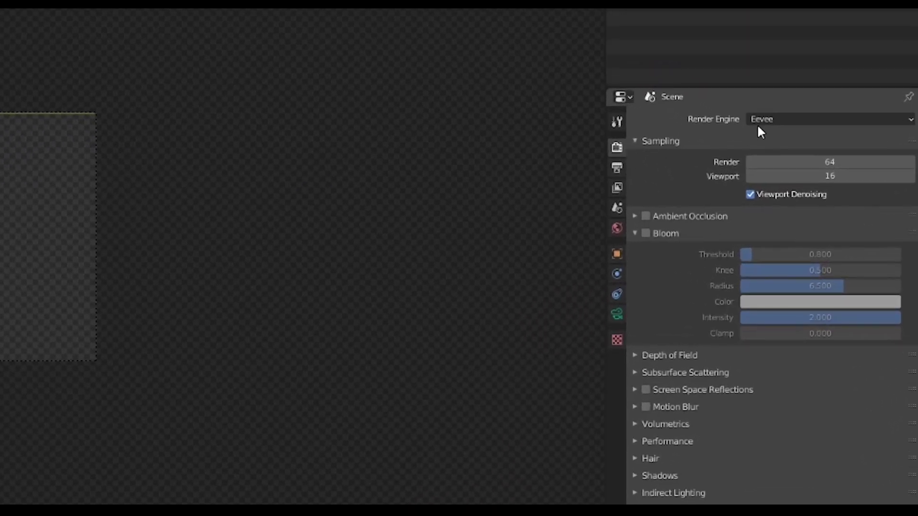
click(757, 126)
click(812, 150)
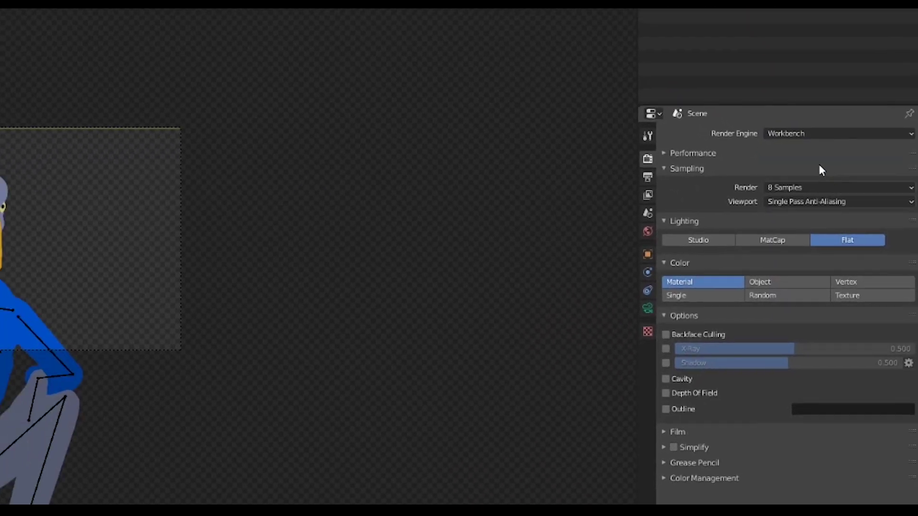
Create a Colors folder inside the desktop's Tutorial folder for the render output and open it
click(647, 177)
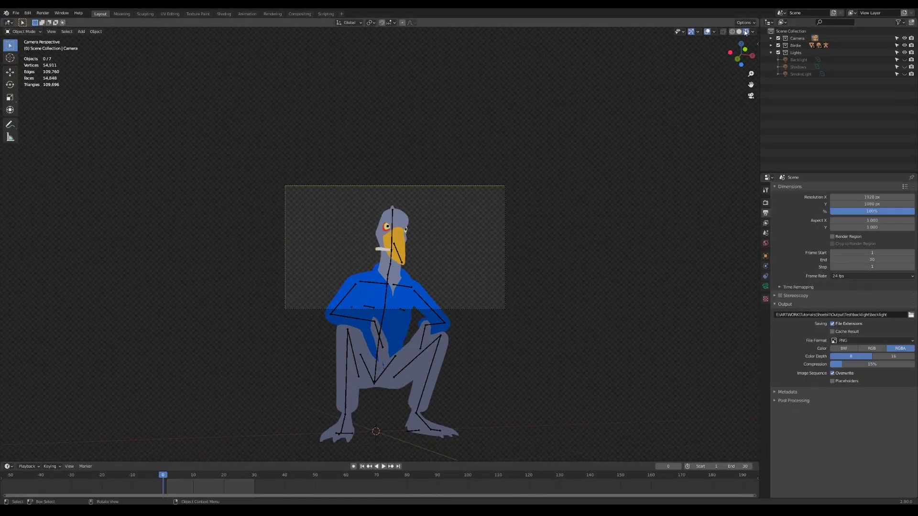
click(910, 315)
click(277, 189)
click(381, 135)
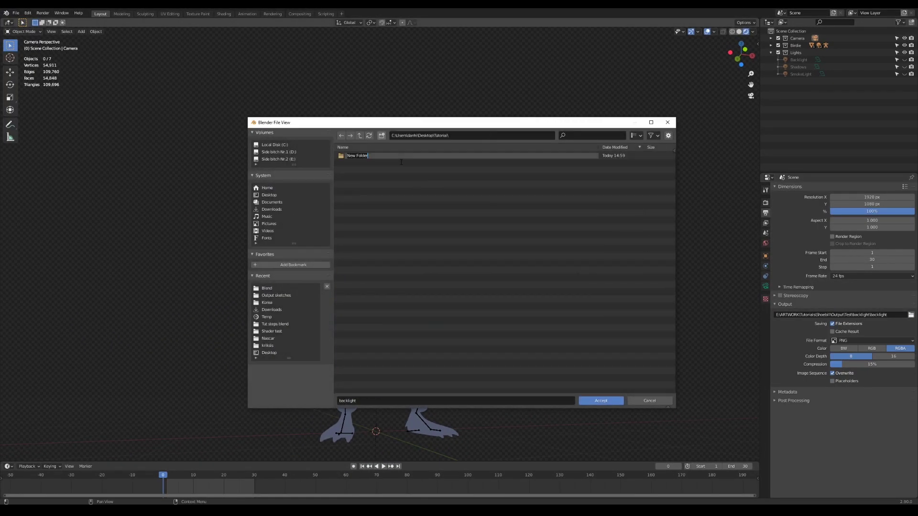
double_click(396, 156)
Name the output files Colors and accept the new output path
click(366, 401)
text(C)
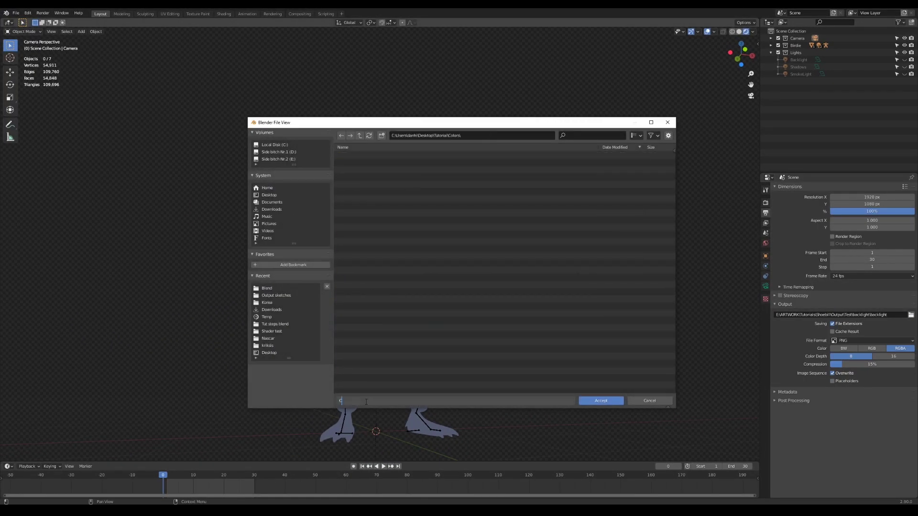
text(olors)
key(Return)
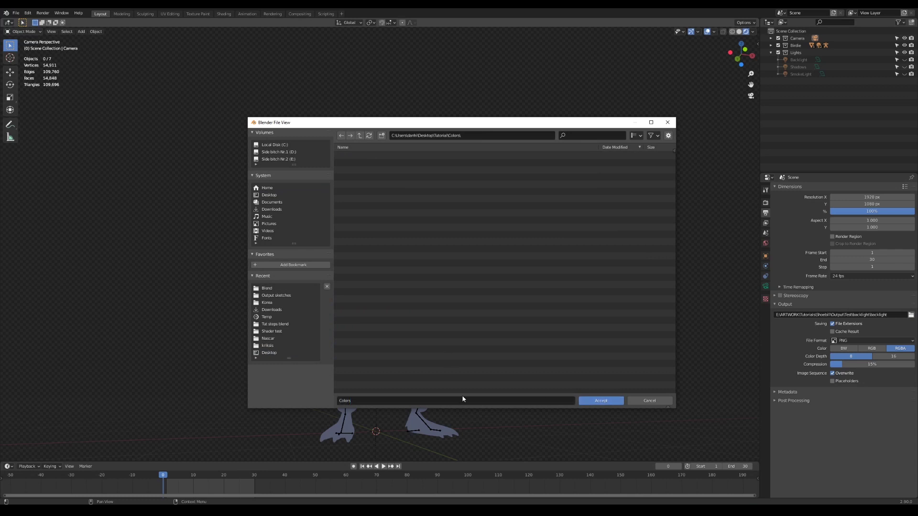
click(597, 401)
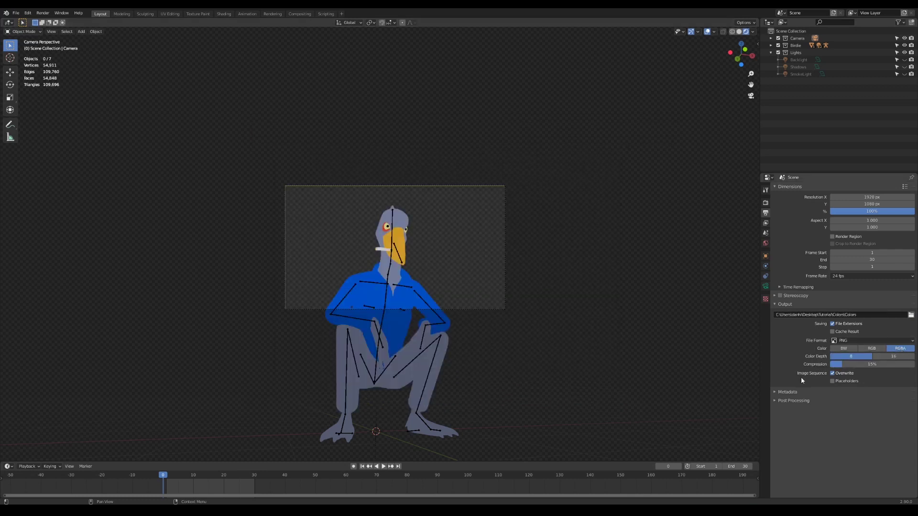
Render the flat-colour pass as an animation and close the render window
click(44, 13)
click(58, 28)
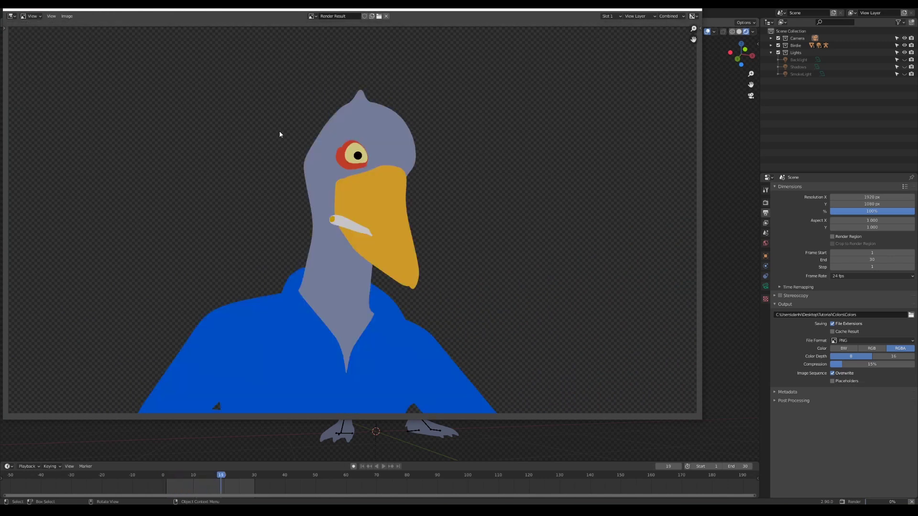
key(Escape)
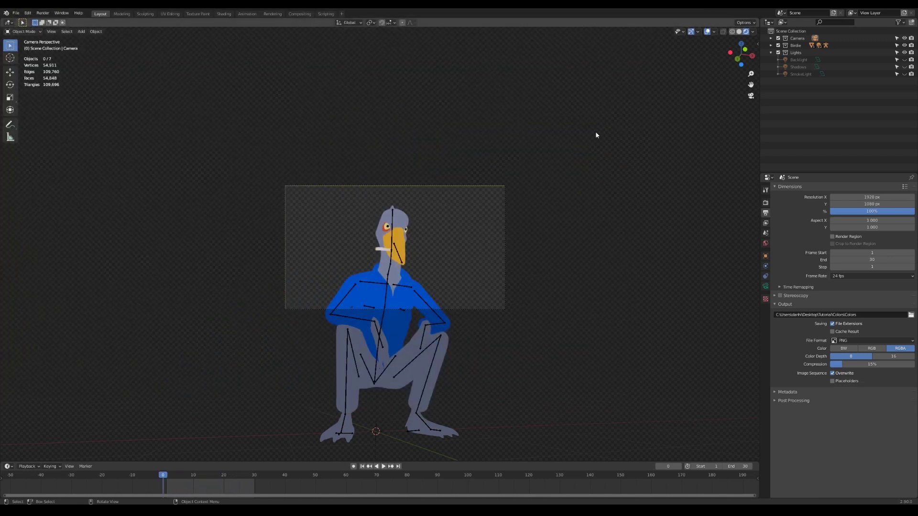
Switch the render engine to Eevee and make the Backlight visible in the viewport
click(765, 203)
click(860, 188)
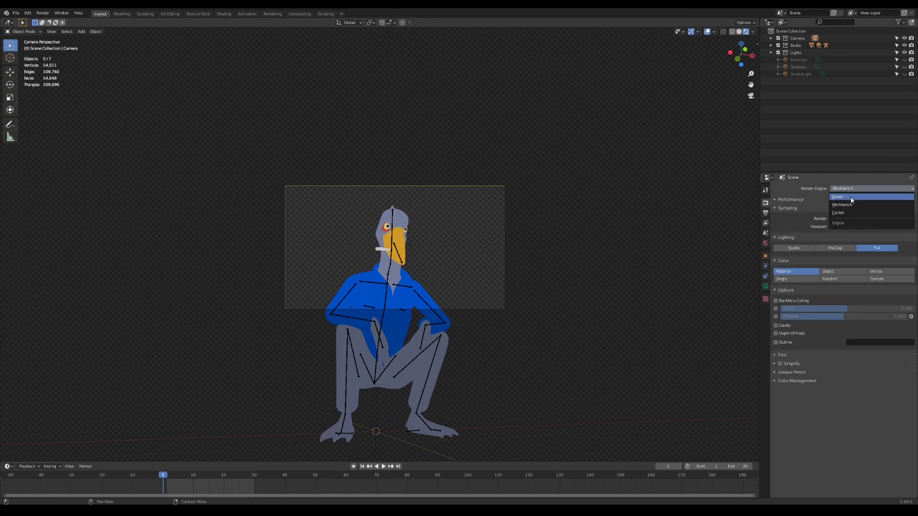
click(855, 191)
click(903, 59)
Create a Backlight folder next to the Colors folder for the render output and open it
click(765, 212)
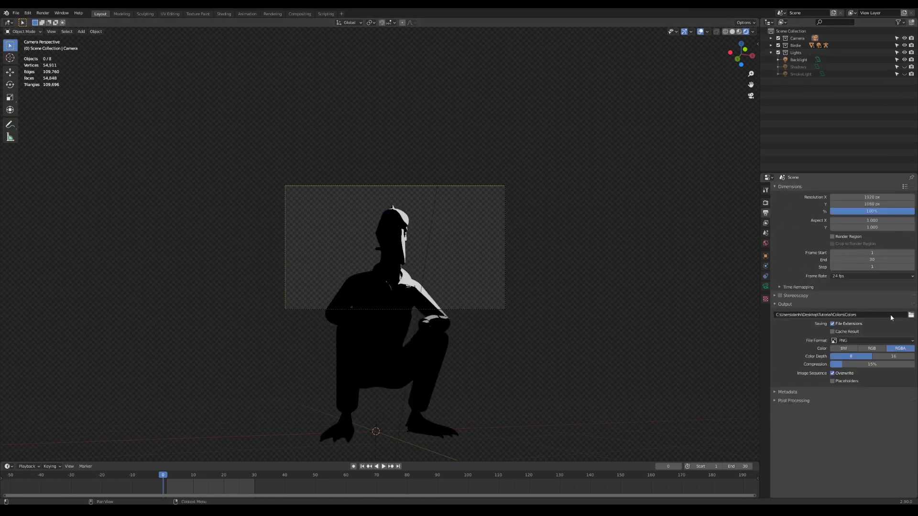
click(911, 315)
key(BackSpace)
click(381, 136)
text(Backlight)
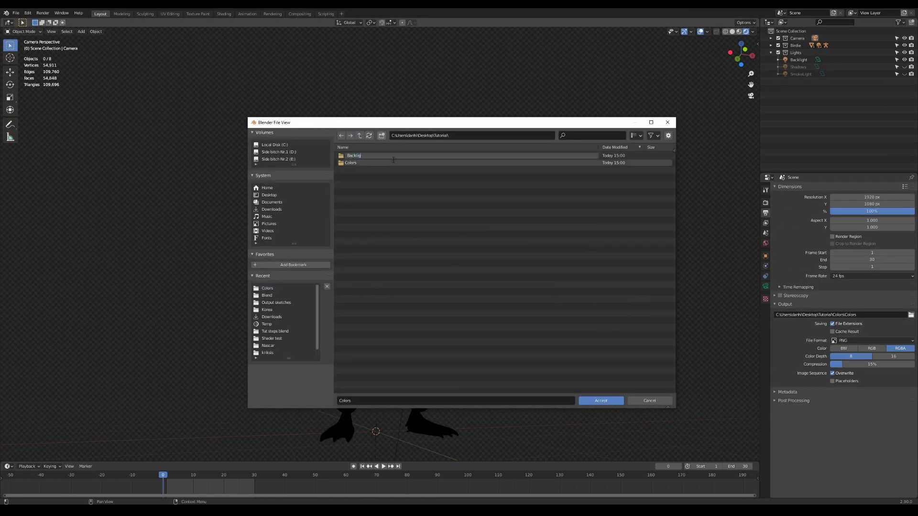
key(Return)
double_click(373, 158)
Name the output files Backlight, accept the path, and render the backlight pass as an animation
click(391, 400)
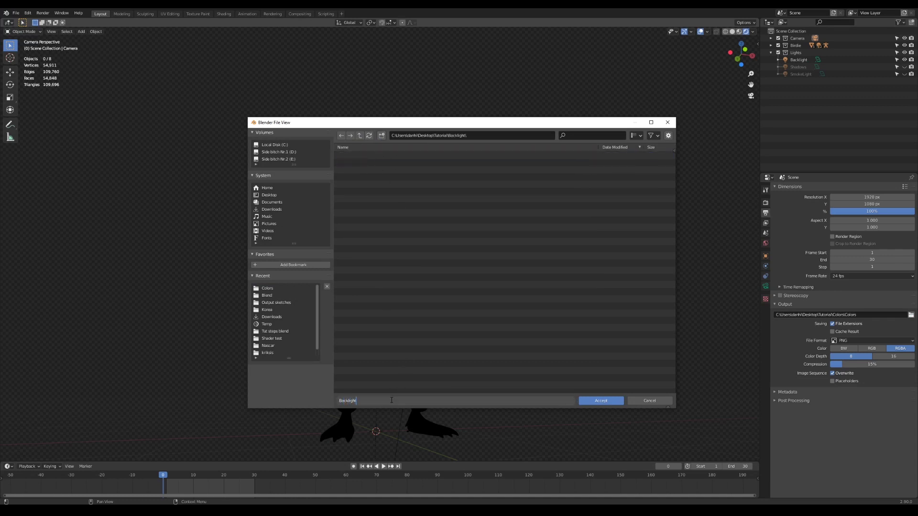
click(601, 401)
key(ctrl+F12)
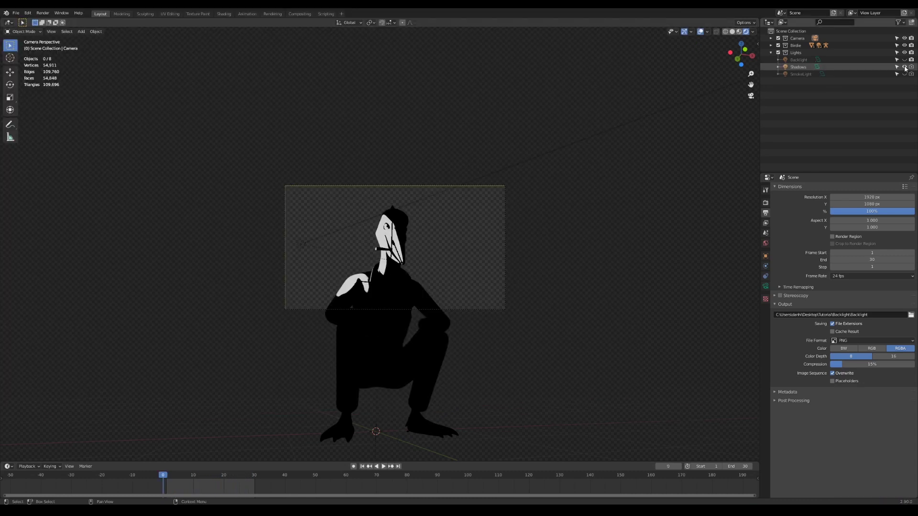
Leave only the SmokeLight visible, and create and open a Smokelight output folder inside the Tutorial folder
click(903, 60)
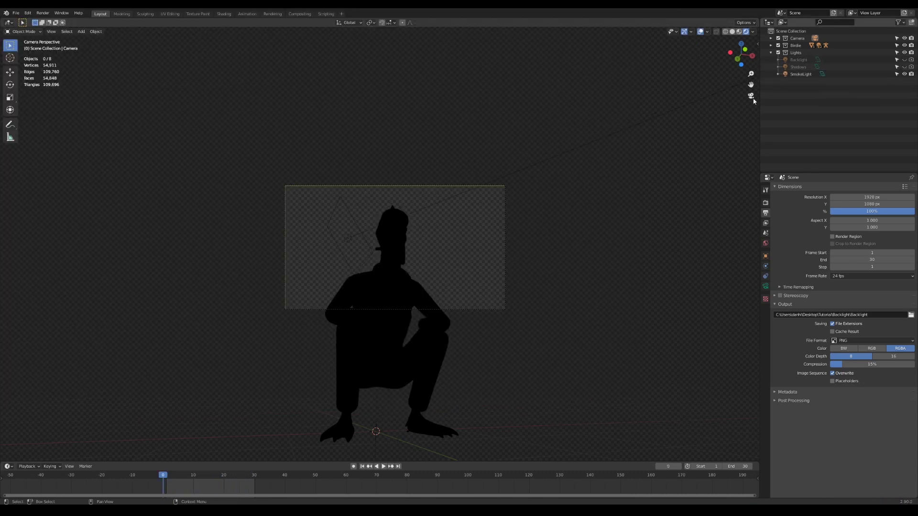
click(911, 315)
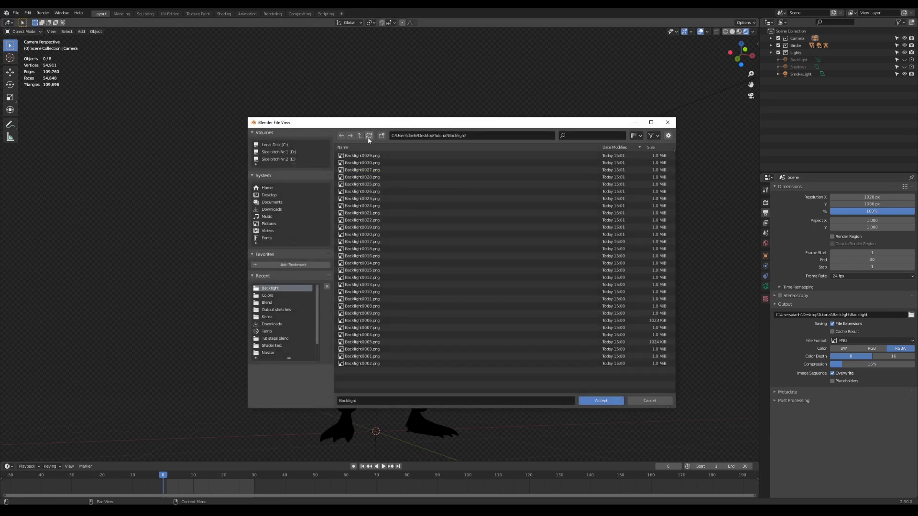
click(359, 135)
click(381, 135)
text(Smokelight)
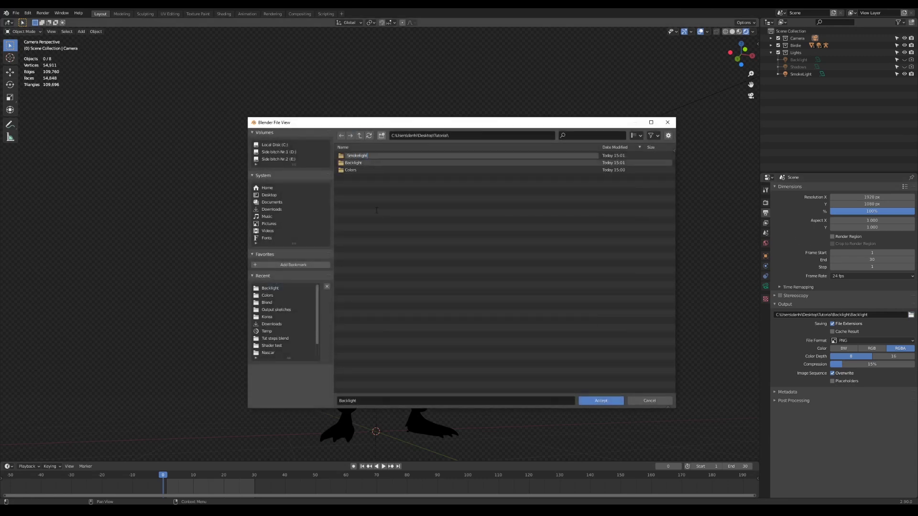
key(Return)
double_click(367, 157)
Name the output files Smokelight, accept the path, and render the smoke-light pass
click(368, 401)
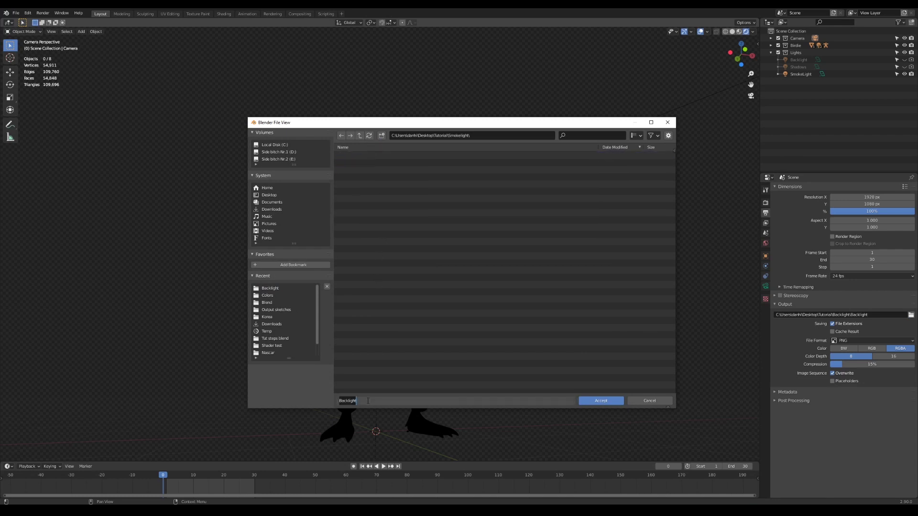
text(Smokelight)
key(Return)
click(590, 401)
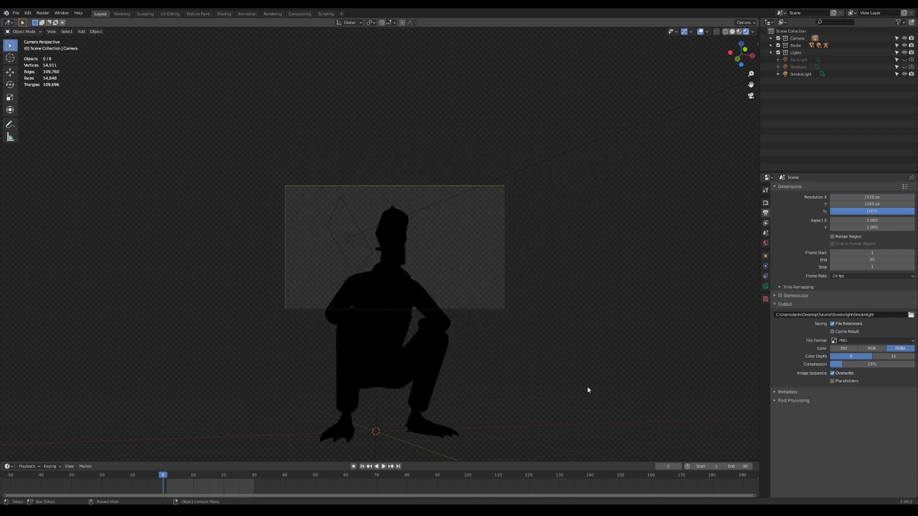
key(F12)
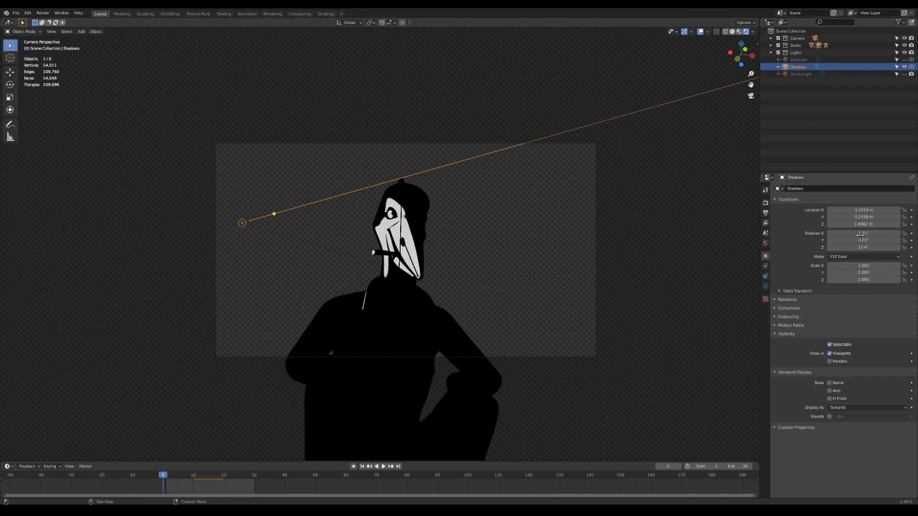
click(866, 211)
click(867, 218)
click(481, 252)
scroll(480, 251, up, 2)
scroll(483, 251, down, 1)
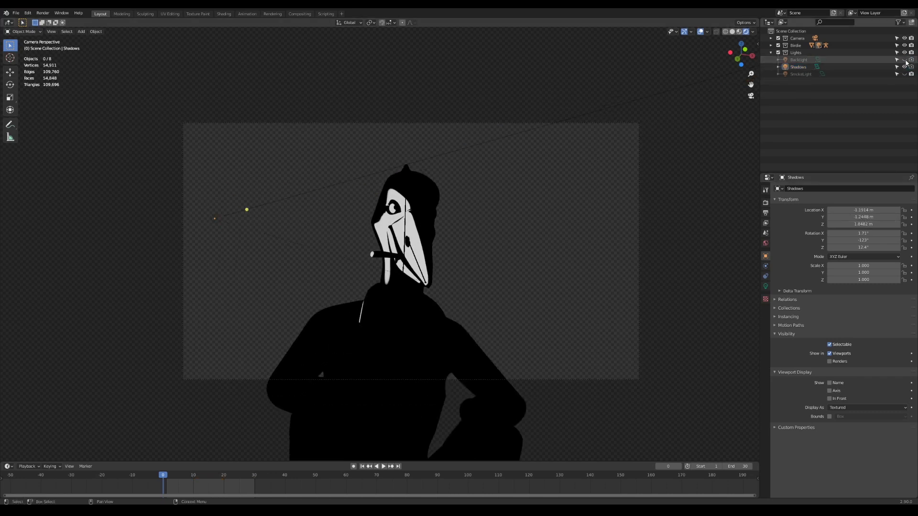
Compare the bird with and without the Backlight, leave it visible alongside the Shadows light, and open the render settings
click(904, 60)
click(904, 60)
click(904, 59)
click(903, 60)
click(903, 59)
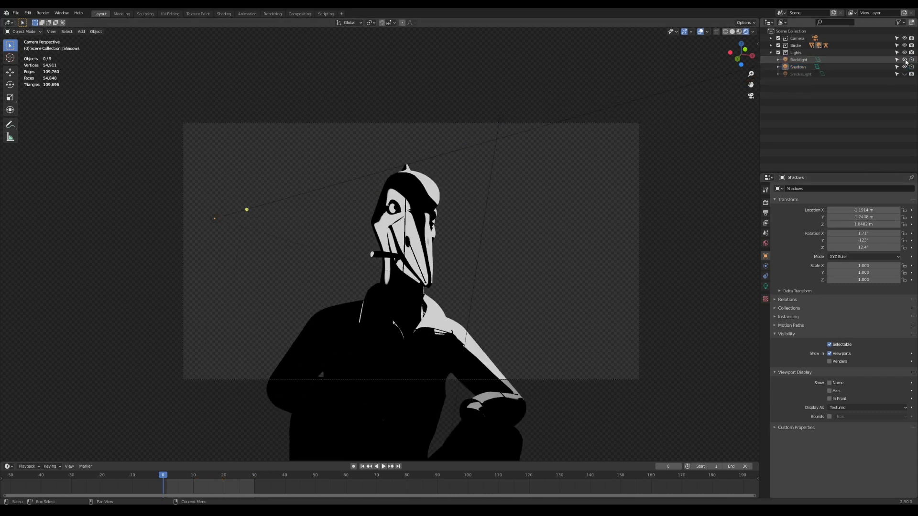
click(904, 59)
click(903, 59)
click(765, 203)
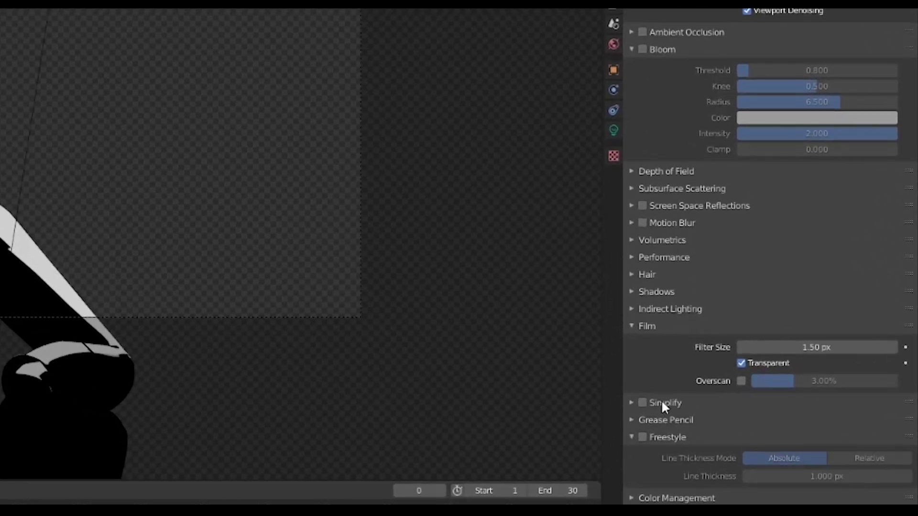
Enable Freestyle rendering, and create and open a Shadows output folder inside the Tutorial folder
click(642, 437)
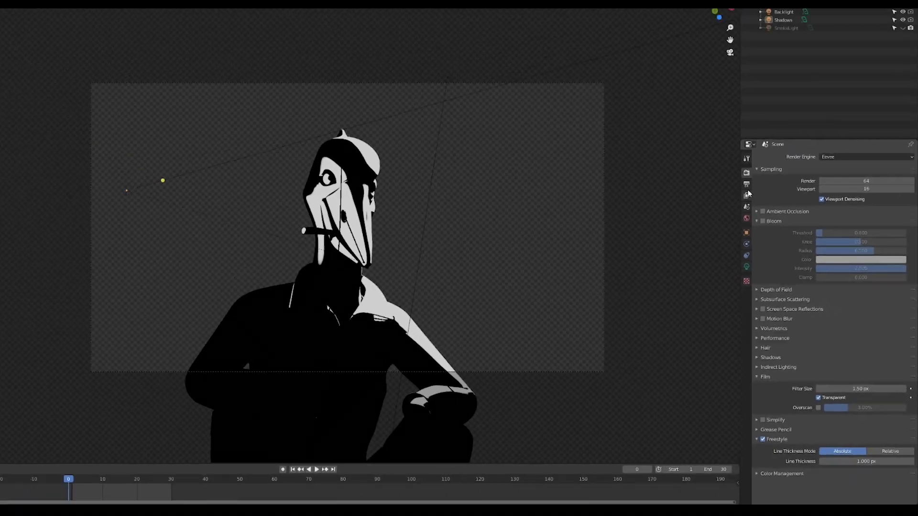
click(766, 214)
click(911, 316)
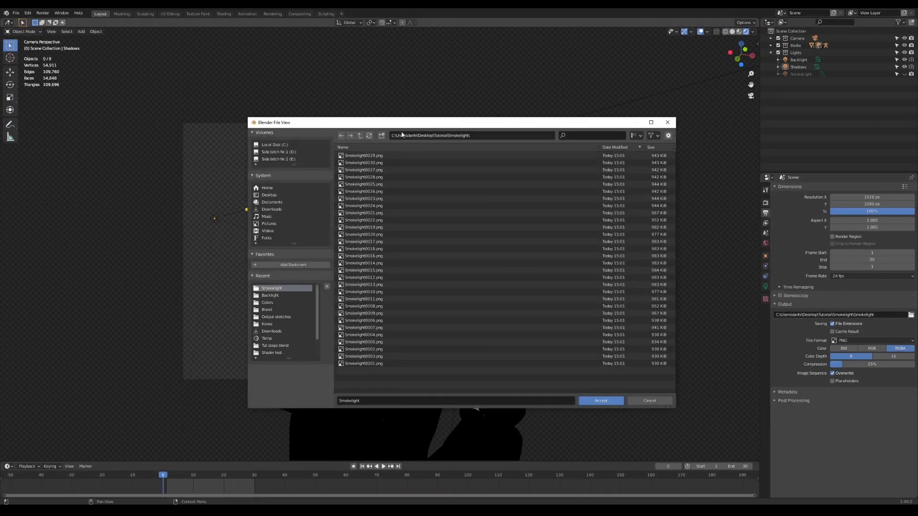
click(361, 136)
click(381, 135)
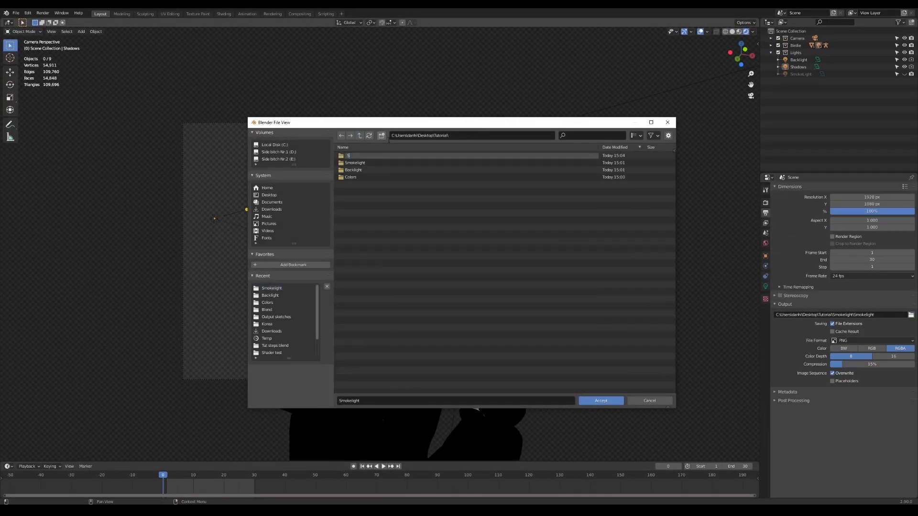
click(363, 156)
Name the output files Shadows, accept the path, and render the shadow pass as an animation
click(367, 402)
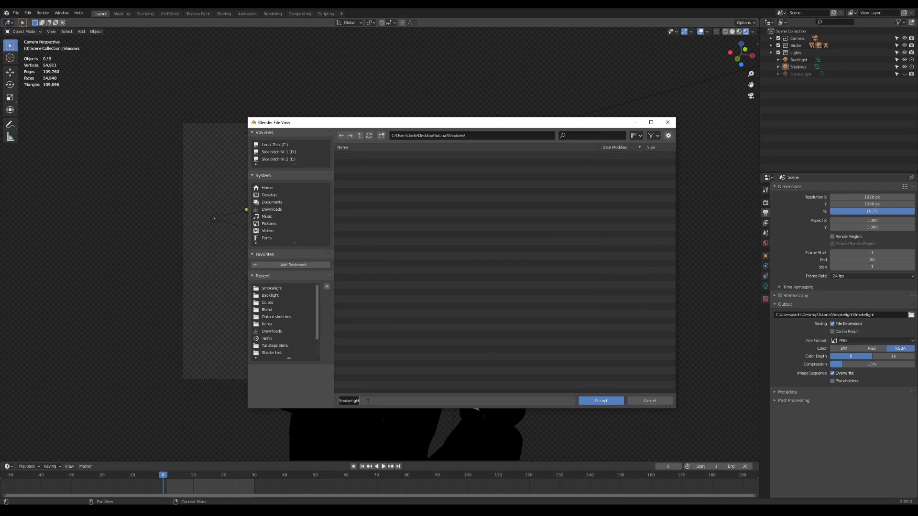
text(Shadows)
click(593, 400)
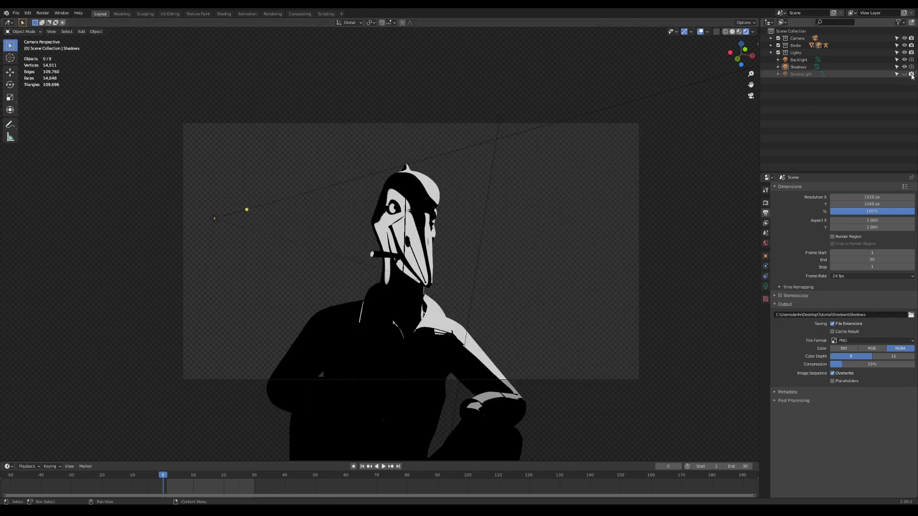
click(42, 13)
click(59, 29)
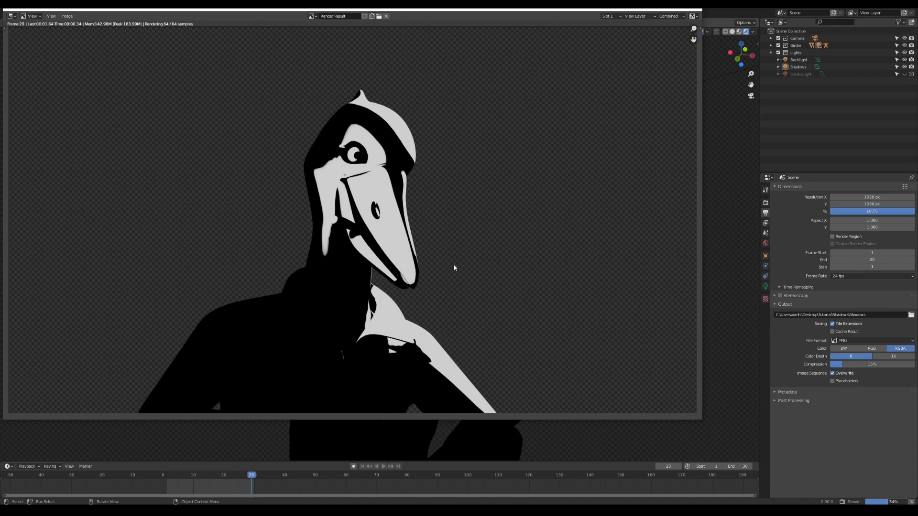
key(Escape)
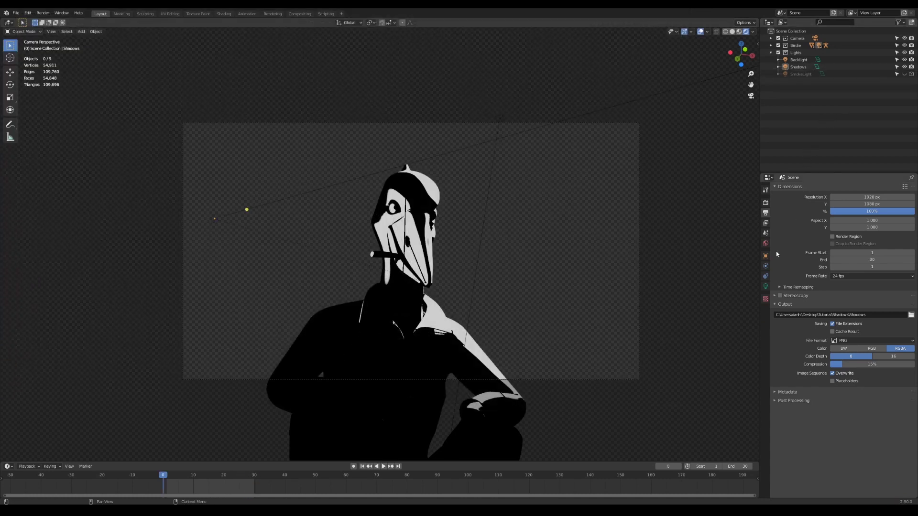
Set the world background colour to pure white (FFFFFF)
click(766, 243)
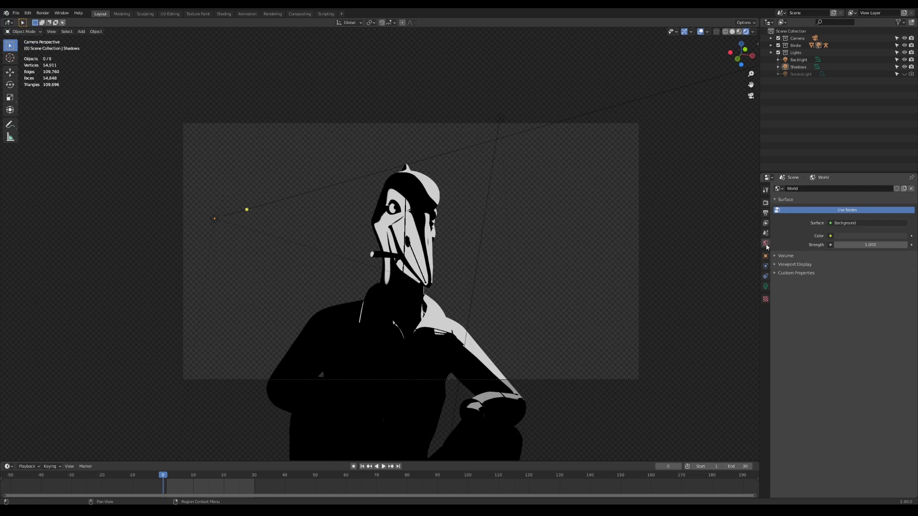
click(862, 236)
drag(902, 174, 901, 134)
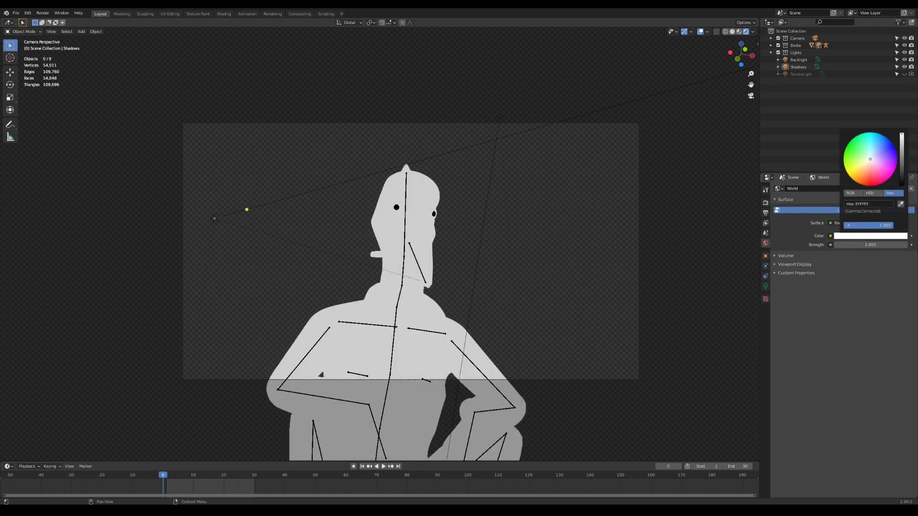
Create and open a Linework output folder inside the Tutorial folder and name the output files Linework
click(765, 213)
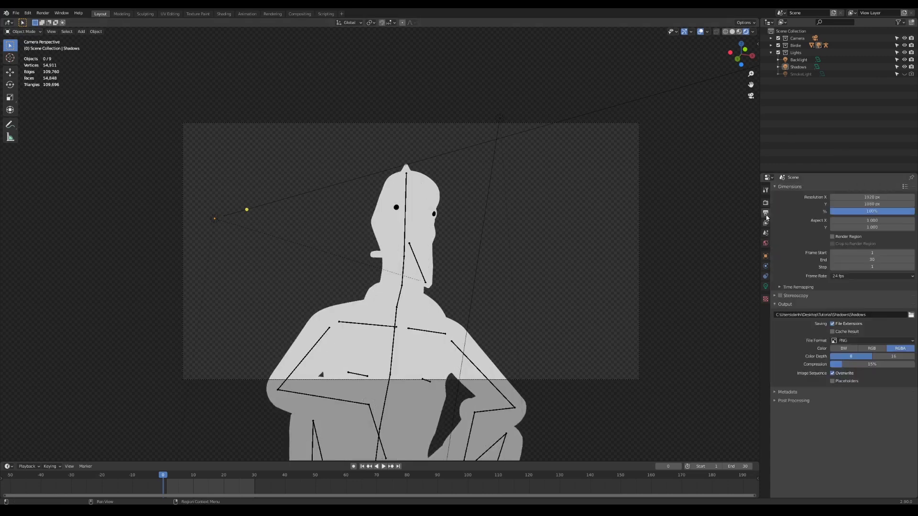
click(910, 315)
click(359, 135)
click(381, 136)
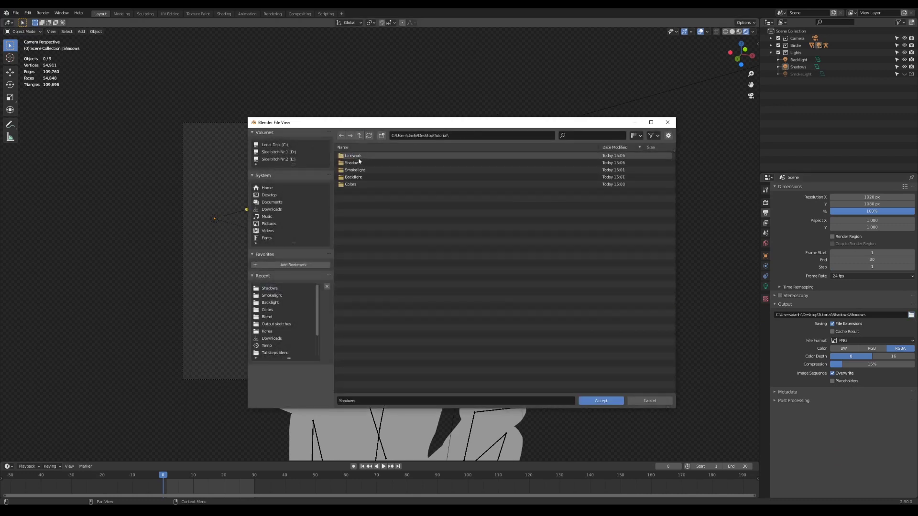
double_click(358, 156)
click(392, 401)
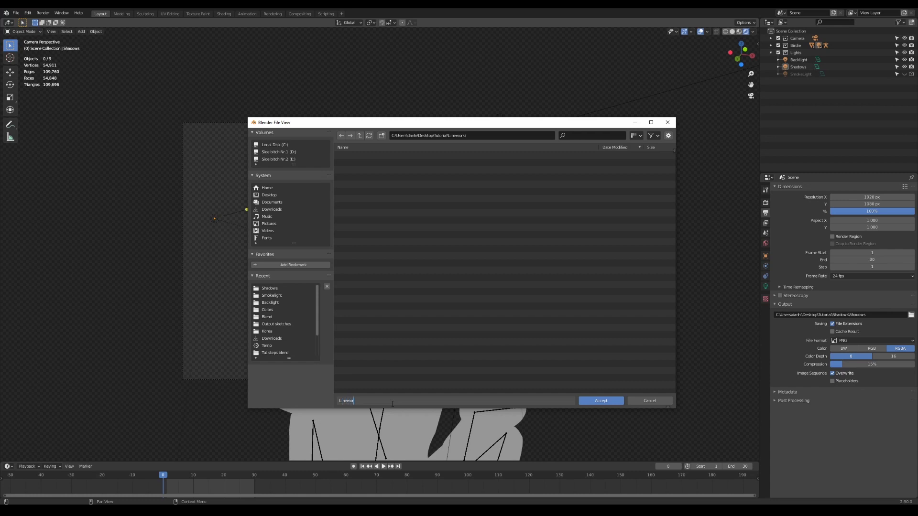
key(Return)
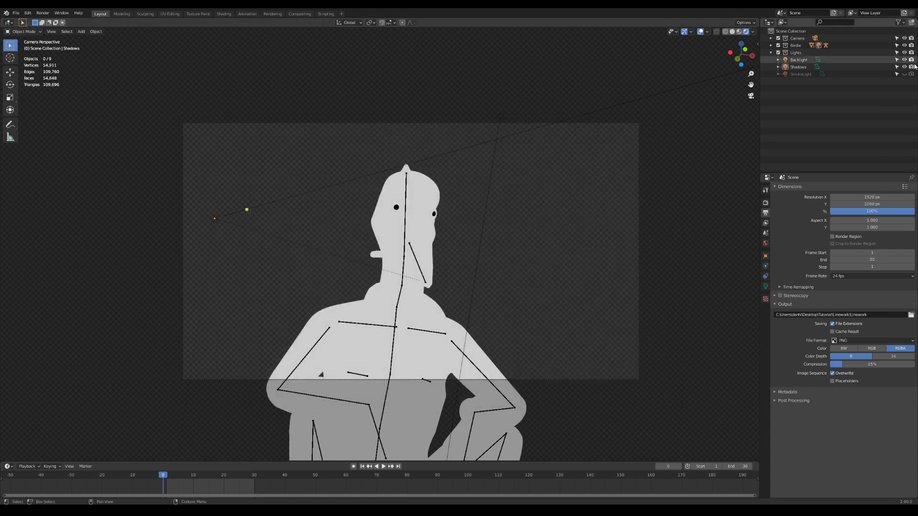
Hide the Backlight and Shadows lights, render the linework pass as an animation, and close the render window
drag(905, 60, 905, 67)
key(ctrl+F12)
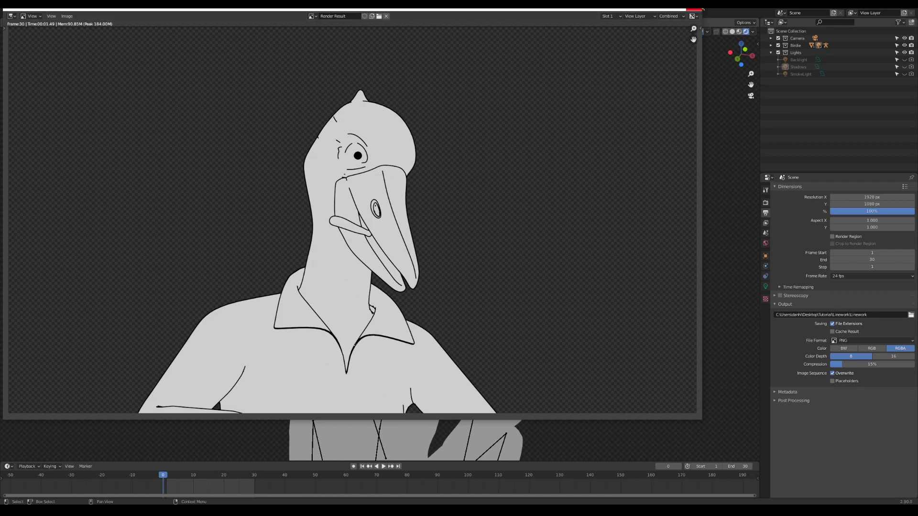
click(700, 9)
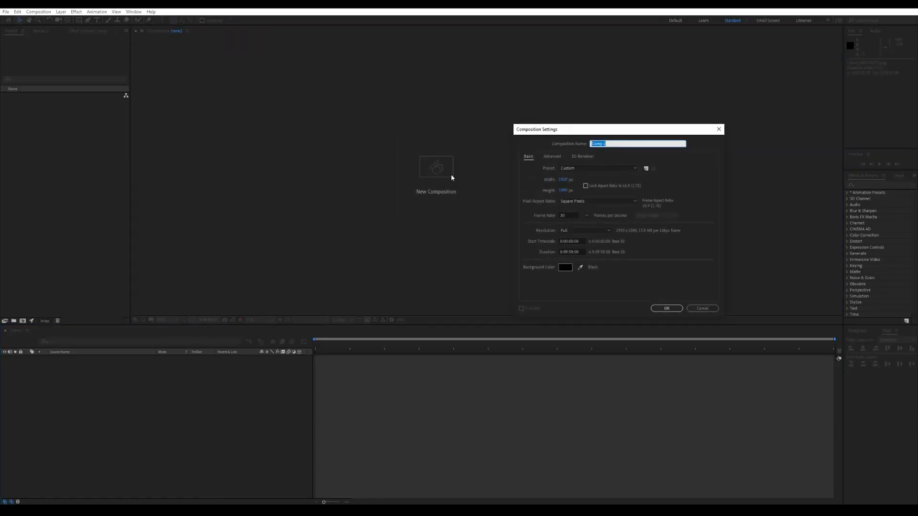
In After Effects, create a new composition with a frame rate of 24 frames per second
click(568, 215)
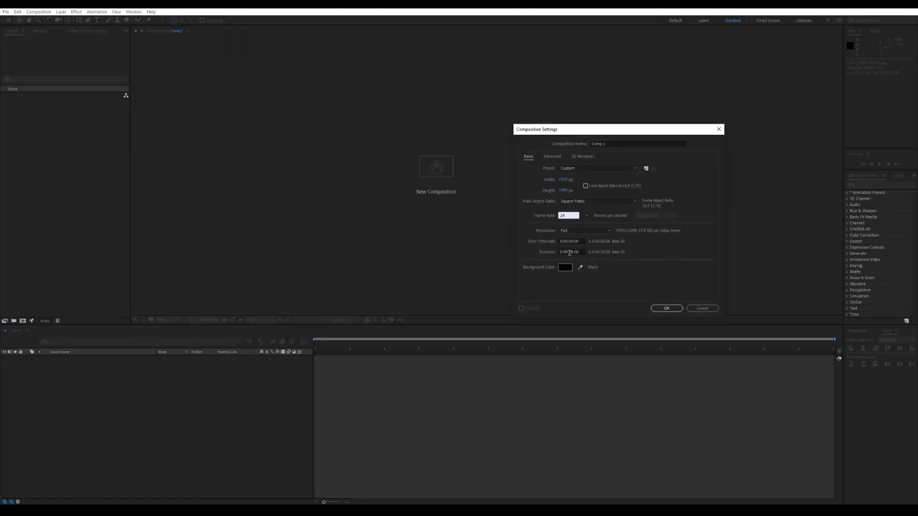
click(665, 309)
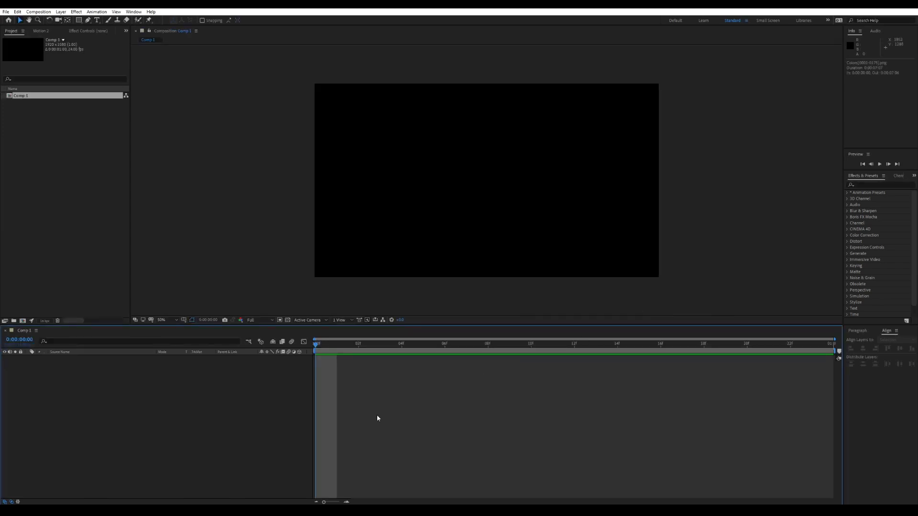
Import the PNG sequence from the Colors folder and add it to the composition
right_click(37, 155)
mouse_move(72, 192)
click(143, 191)
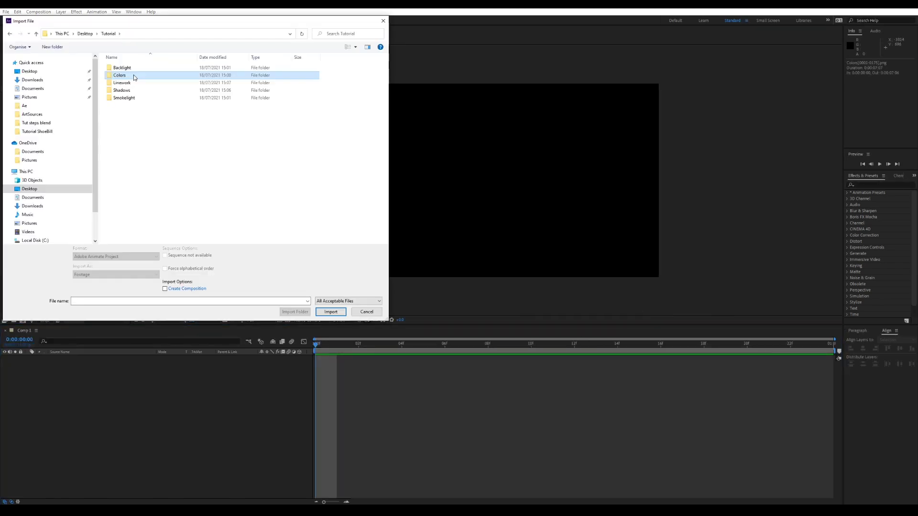
click(132, 74)
click(330, 311)
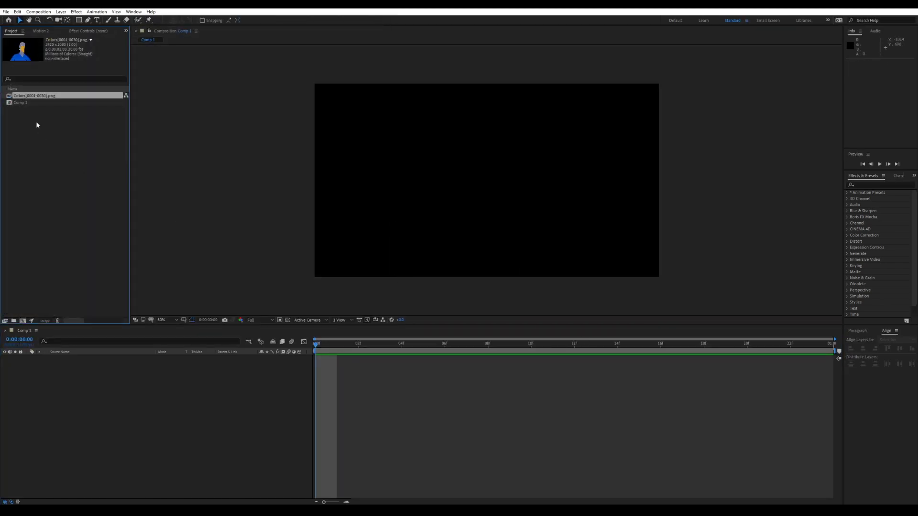
key(ctrl+slash)
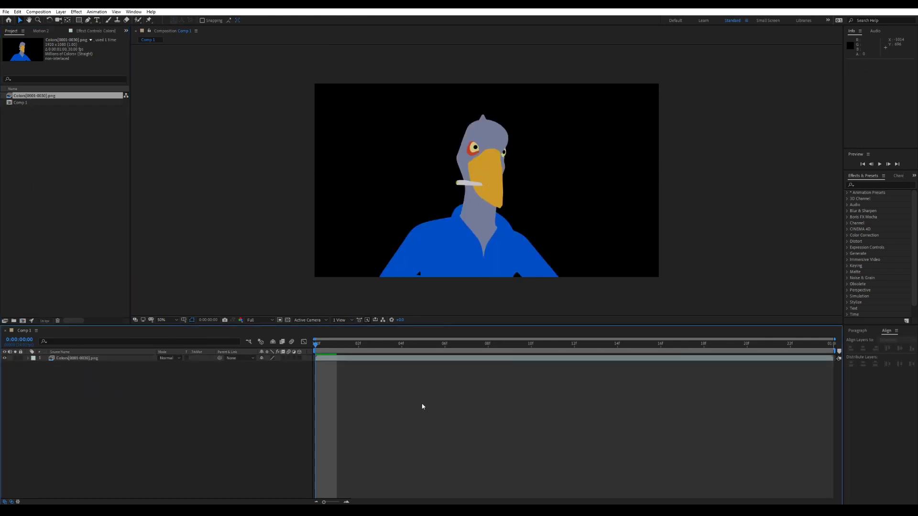
Import the PNG sequence from the Shadows folder inside the Tutorial folder
right_click(47, 145)
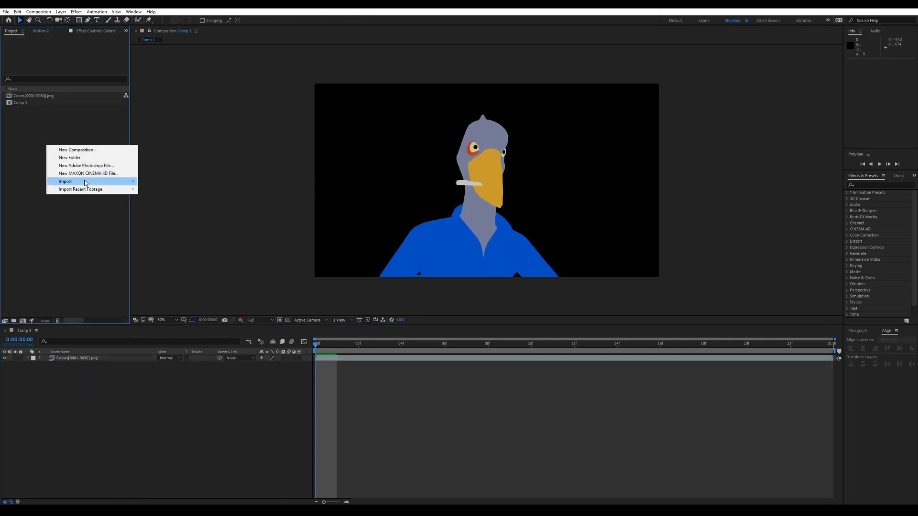
mouse_move(95, 182)
click(155, 181)
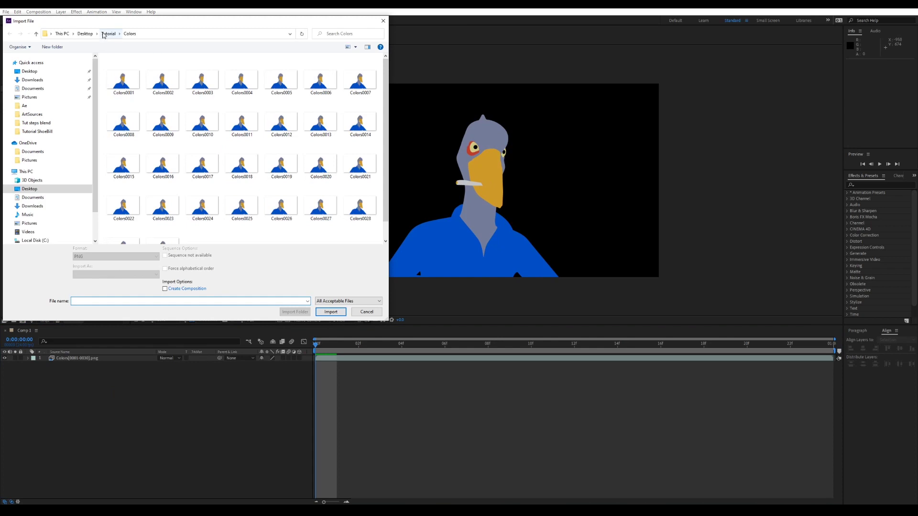
click(103, 35)
double_click(144, 70)
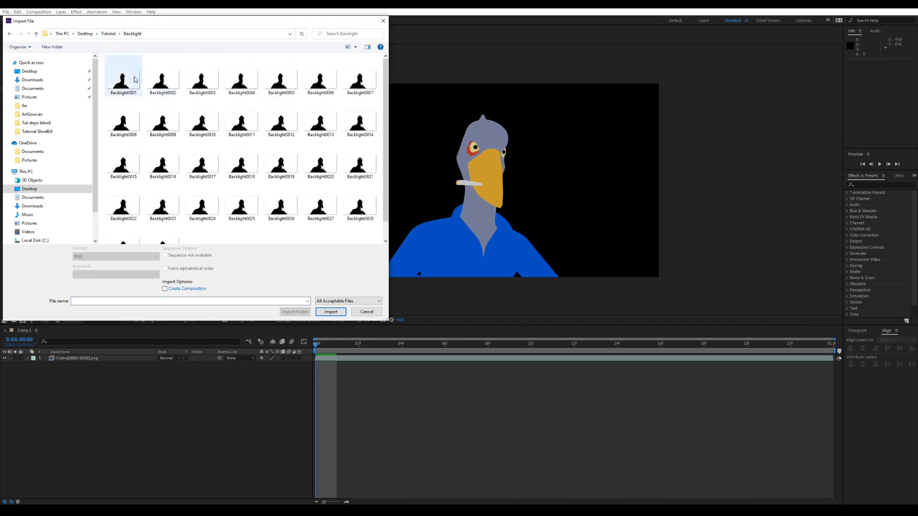
click(108, 33)
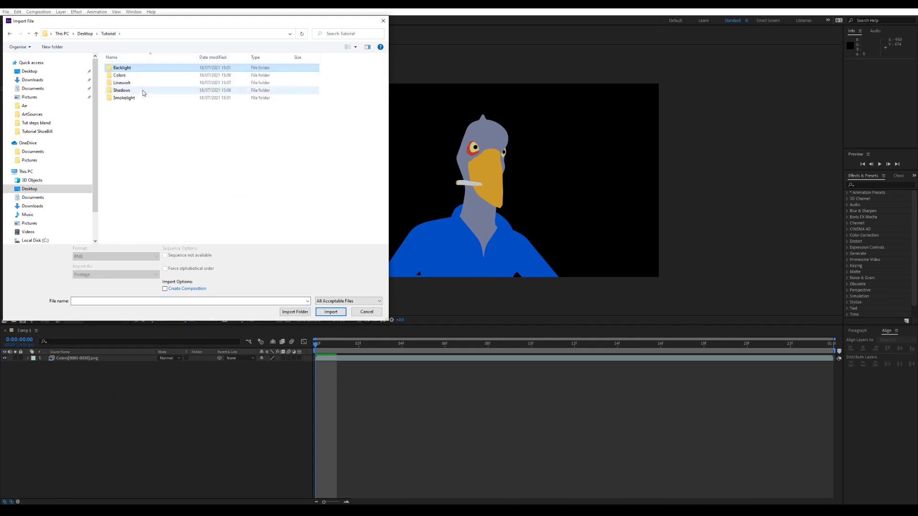
double_click(122, 90)
click(126, 80)
click(331, 311)
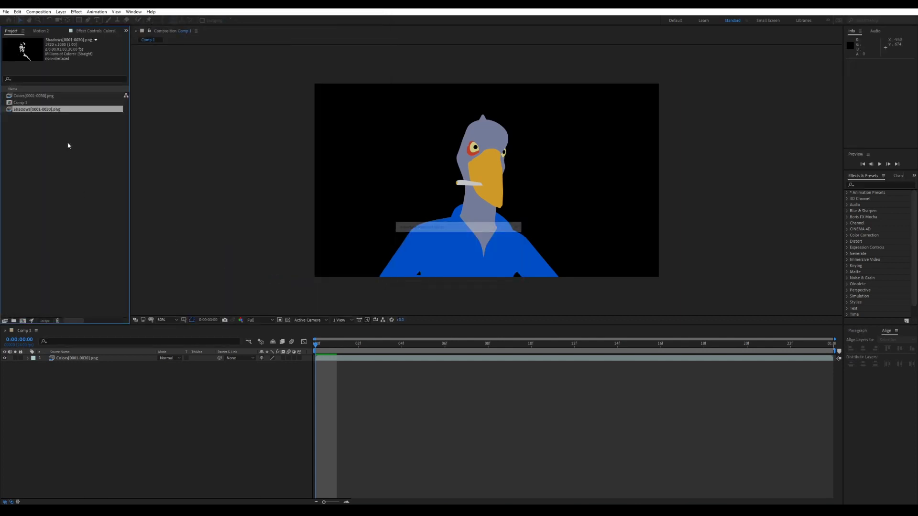
Place the Shadows sequence above the Colors layer in Multiply blend mode and compare the image with and without it
drag(57, 109, 101, 358)
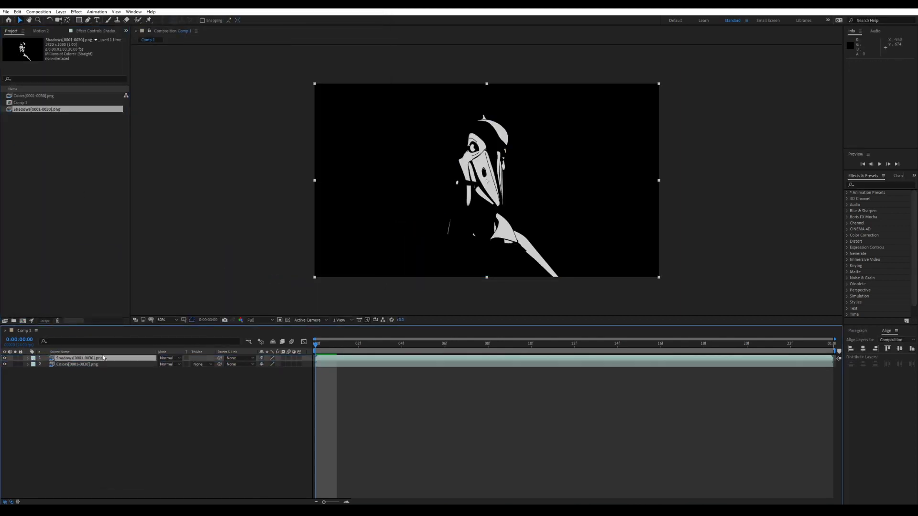
click(178, 359)
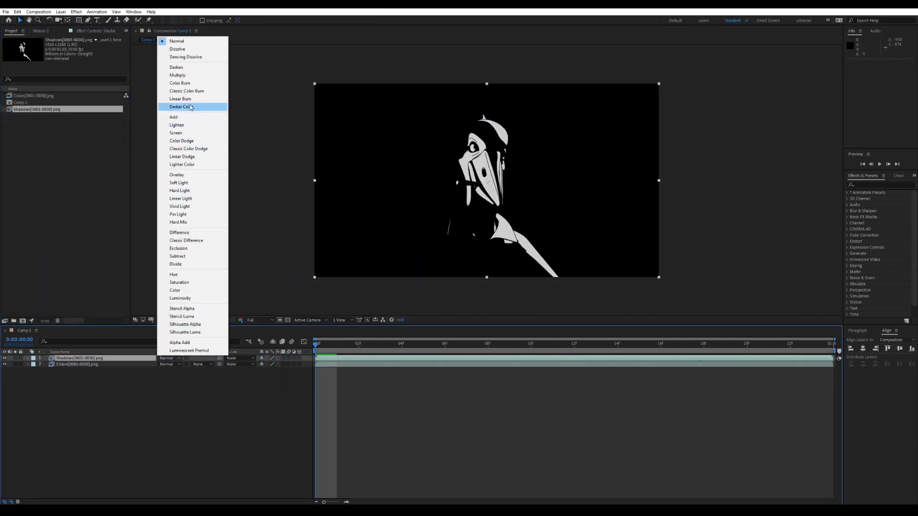
click(192, 76)
click(5, 358)
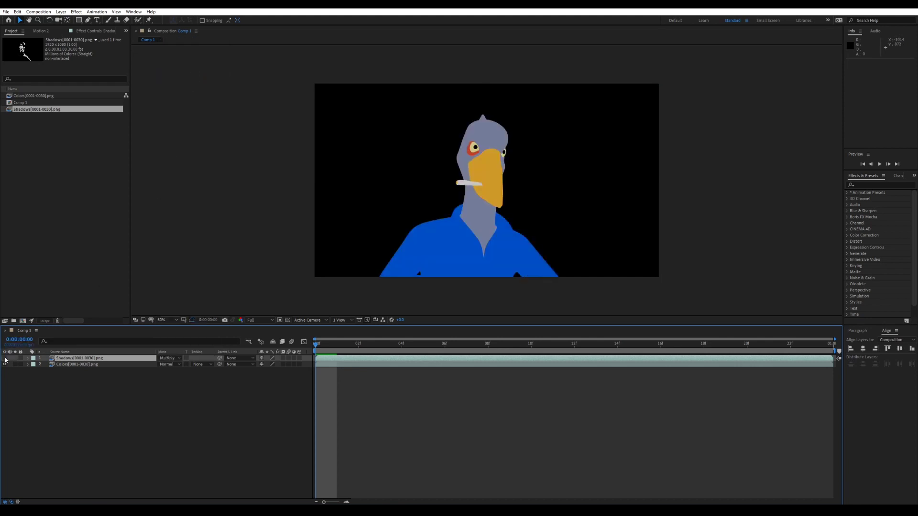
click(4, 357)
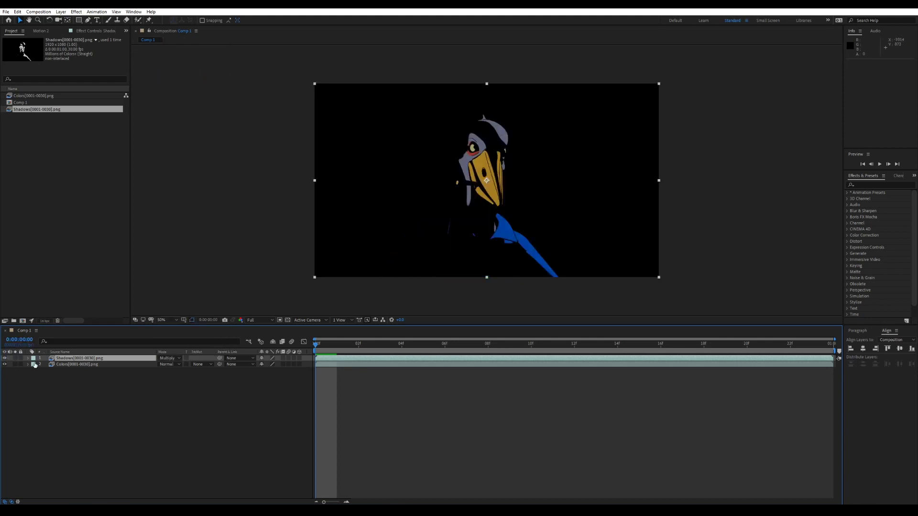
click(301, 403)
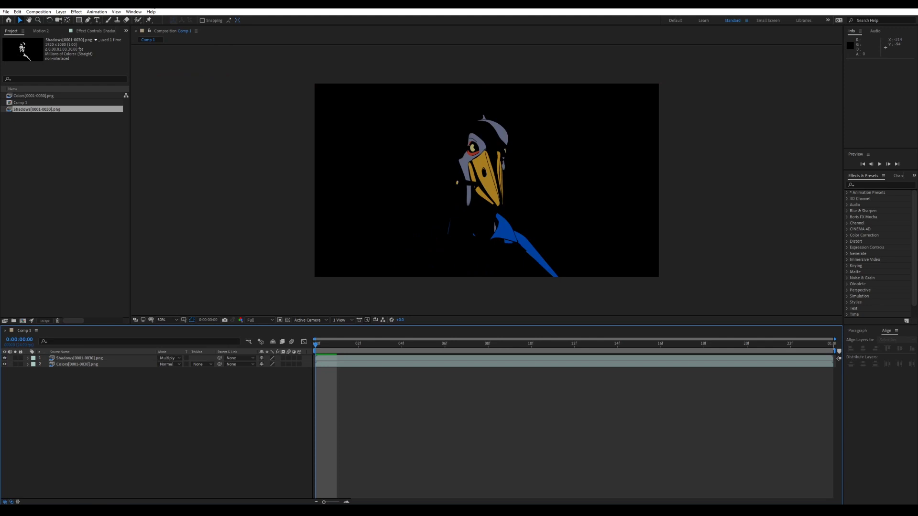
Add a full-frame light blue rectangle shape layer and place it beneath the Colors layer as the background
double_click(78, 20)
drag(108, 358, 106, 393)
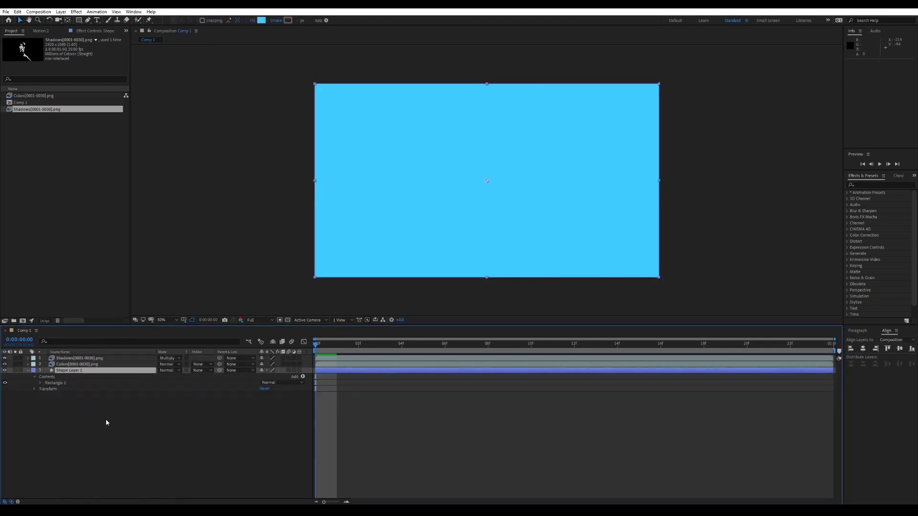
click(389, 442)
key(/)
key(comma)
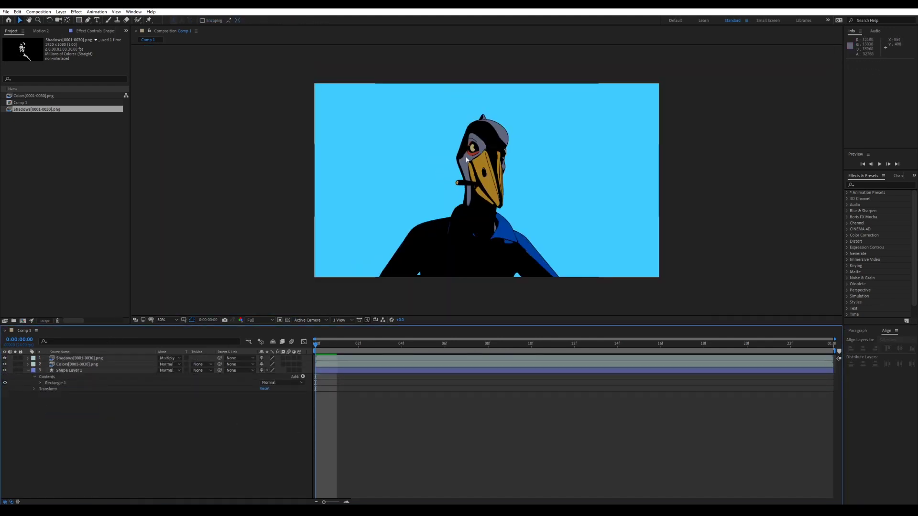
Import the PNG sequence from the Backlight folder inside the Tutorial folder
click(72, 359)
right_click(57, 168)
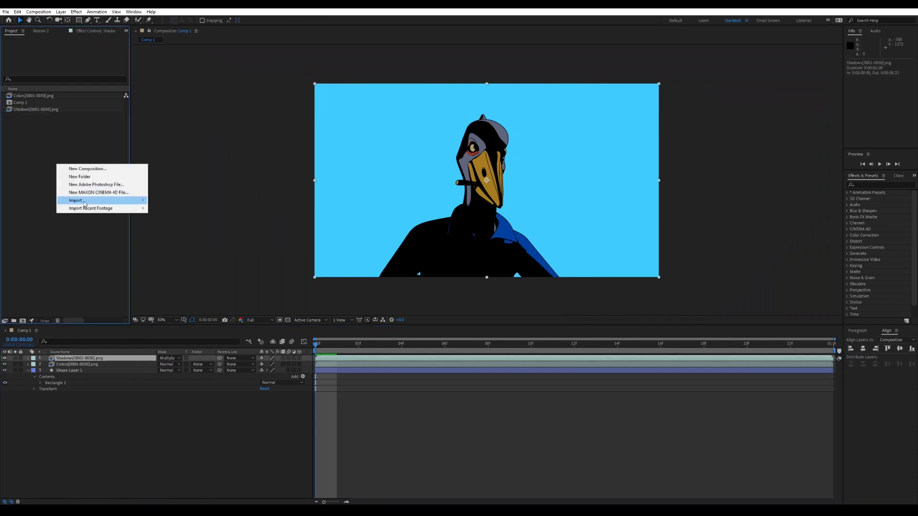
mouse_move(86, 202)
click(174, 200)
click(111, 34)
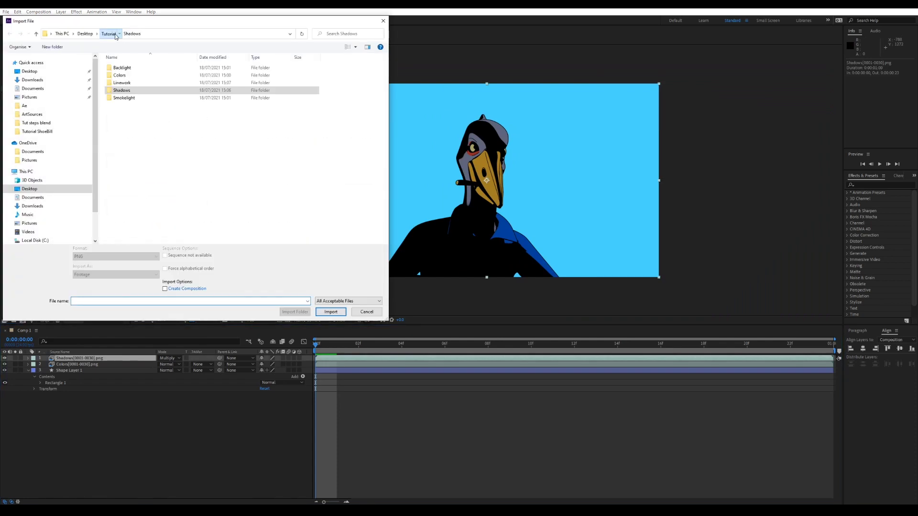
double_click(123, 68)
click(330, 306)
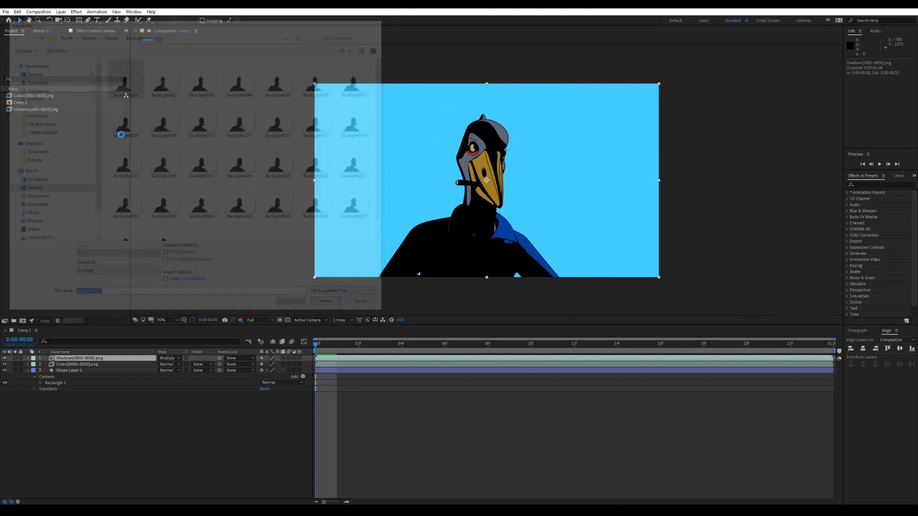
Place the Backlight sequence above the Shadows layer and import the PNG sequence from the Smokelight folder inside the Tutorial folder
drag(38, 95, 121, 358)
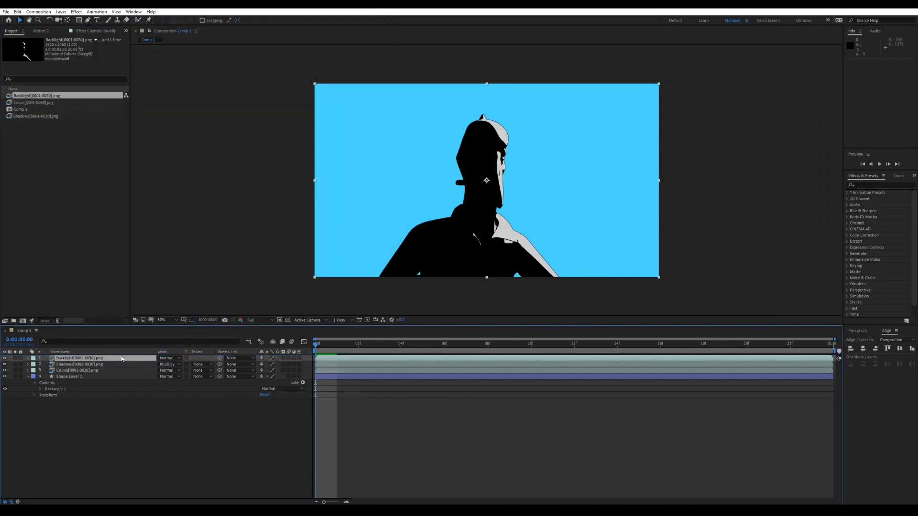
right_click(46, 173)
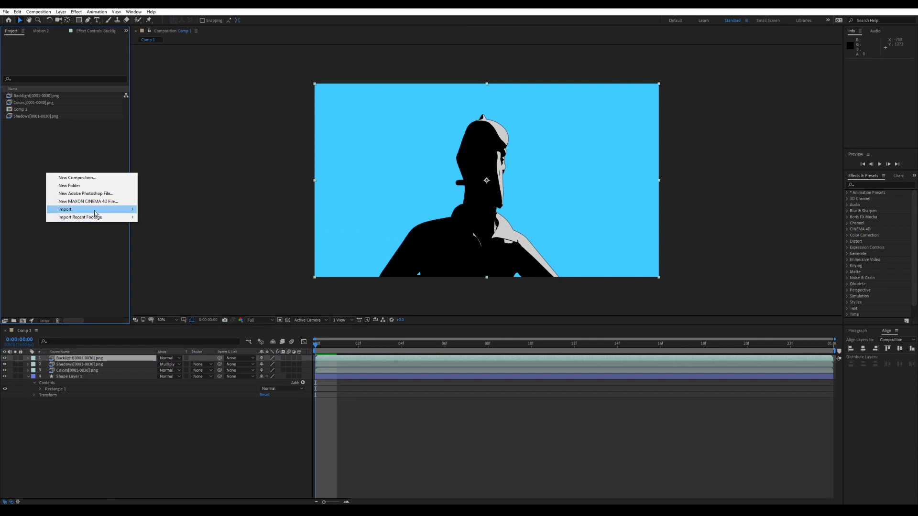
mouse_move(77, 207)
click(148, 209)
click(108, 34)
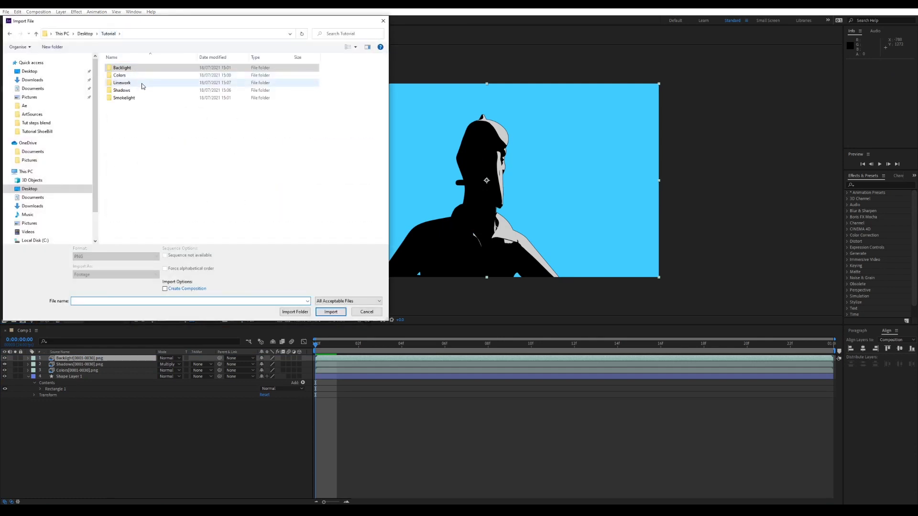
double_click(129, 97)
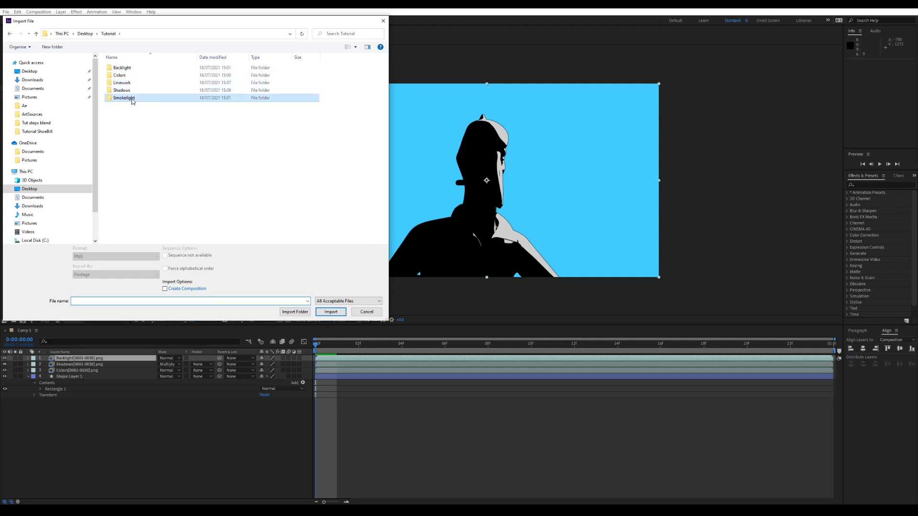
click(122, 78)
click(331, 312)
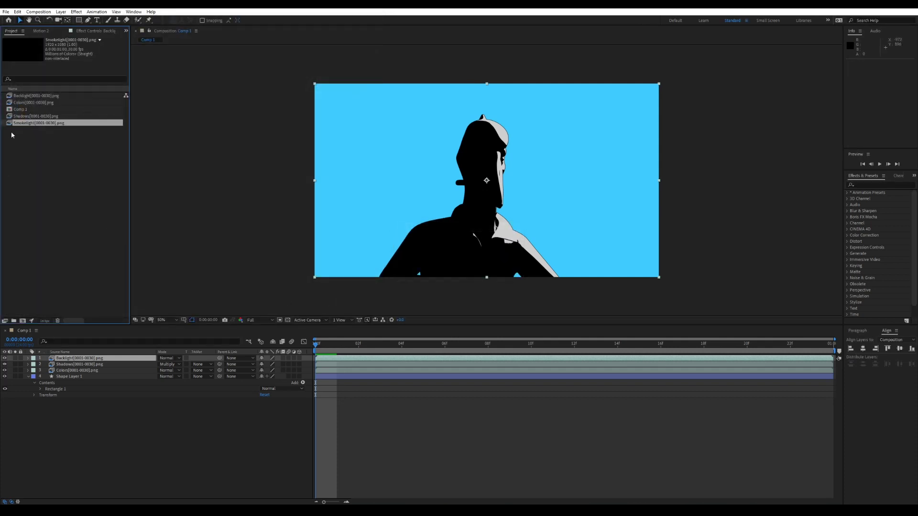
Place the Smokelight sequence above the Backlight layer and set both layers to Add blend mode
drag(82, 348, 82, 348)
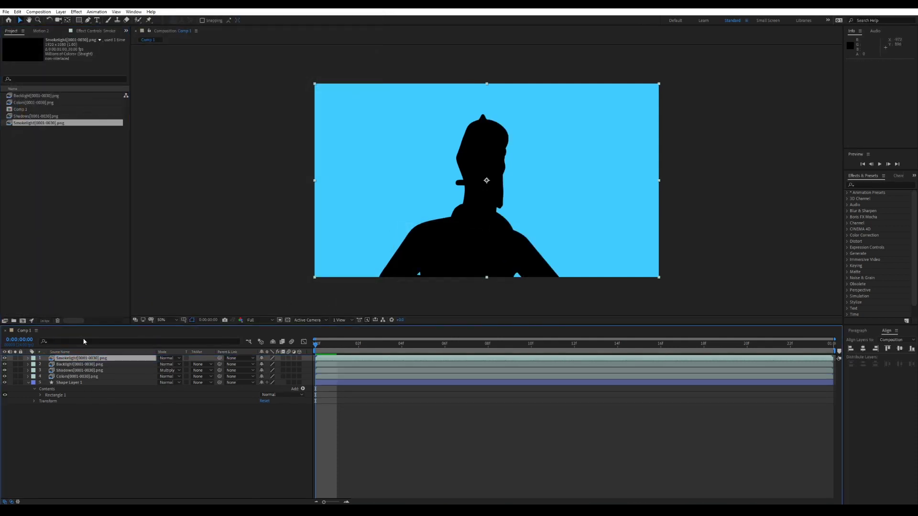
shift+click(86, 364)
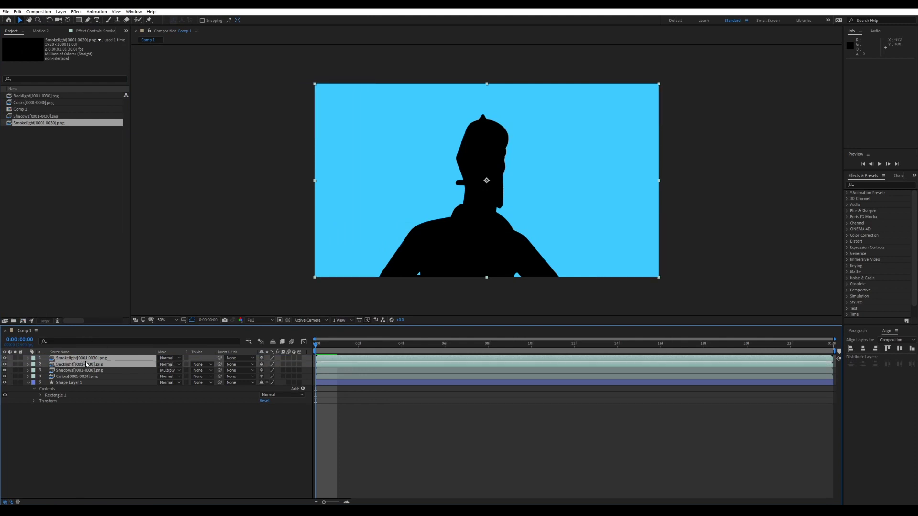
click(161, 364)
click(191, 123)
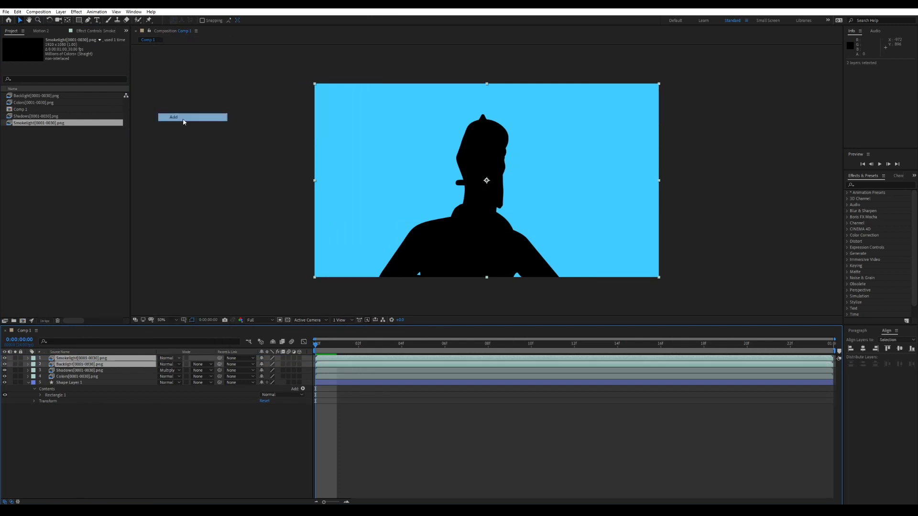
click(169, 436)
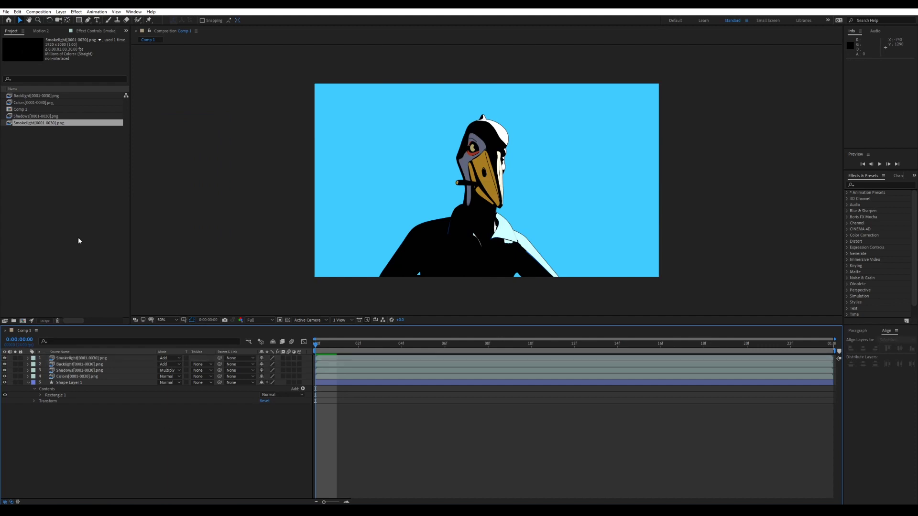
Import the PNG sequence from the Linework folder inside the Tutorial folder
right_click(58, 171)
mouse_move(96, 206)
click(163, 206)
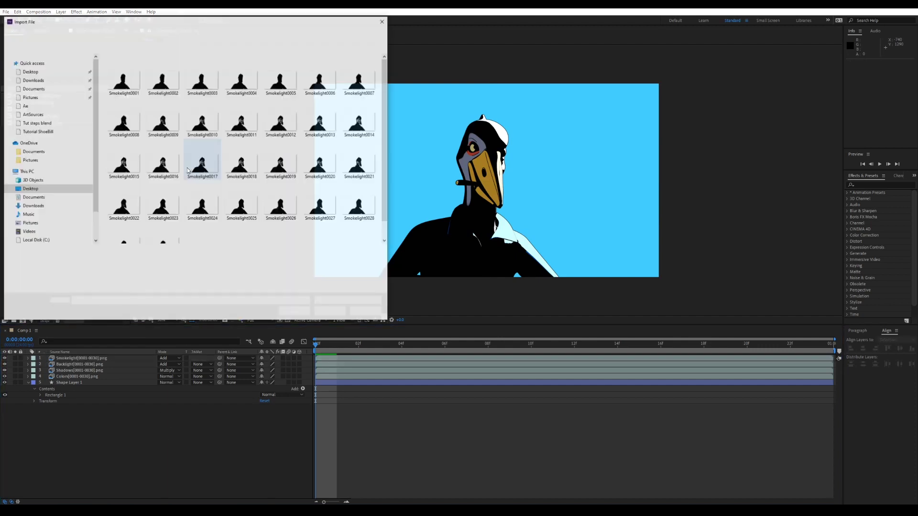
click(108, 34)
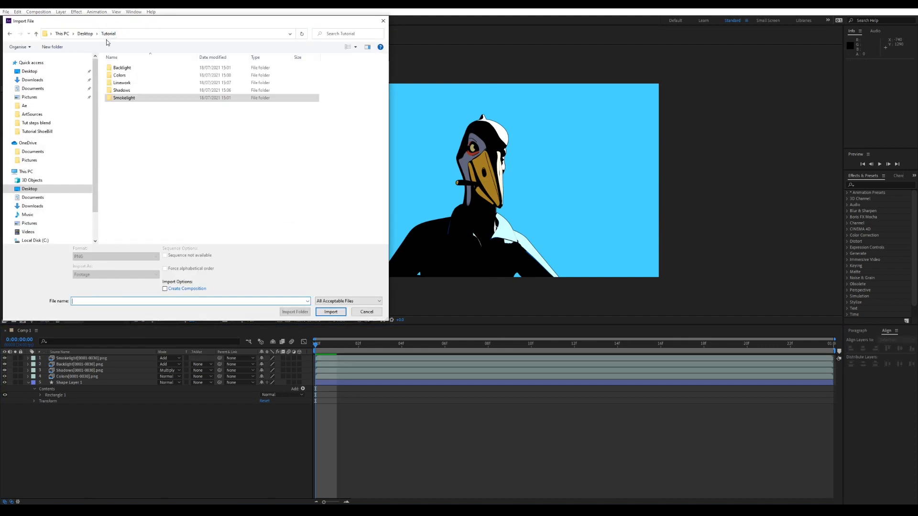
double_click(149, 84)
click(153, 81)
click(123, 78)
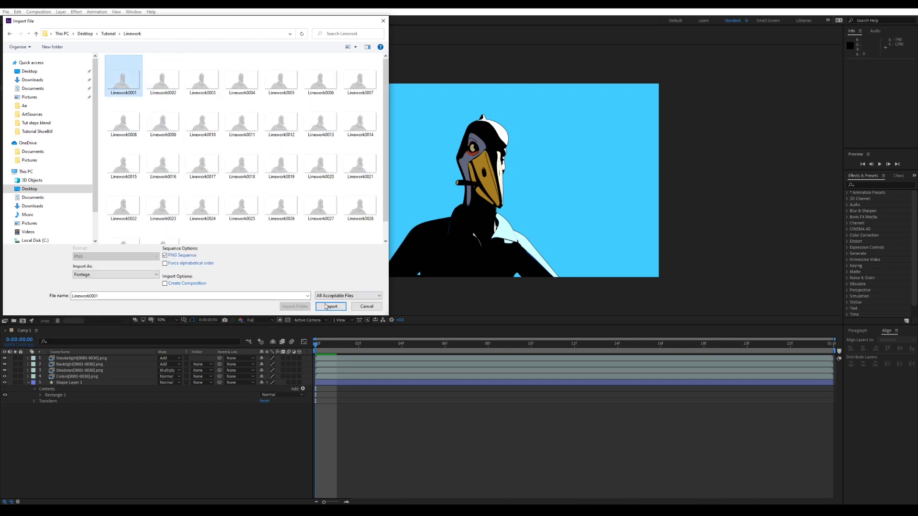
click(330, 307)
Place the Linework sequence at the top of the layer stack, set it to Multiply blend mode and inspect the image
drag(101, 345, 101, 359)
key(space)
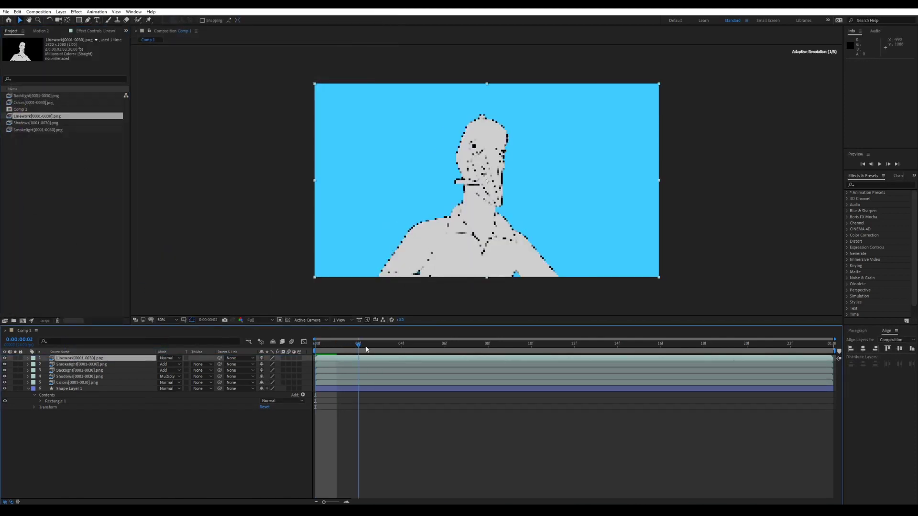
click(169, 358)
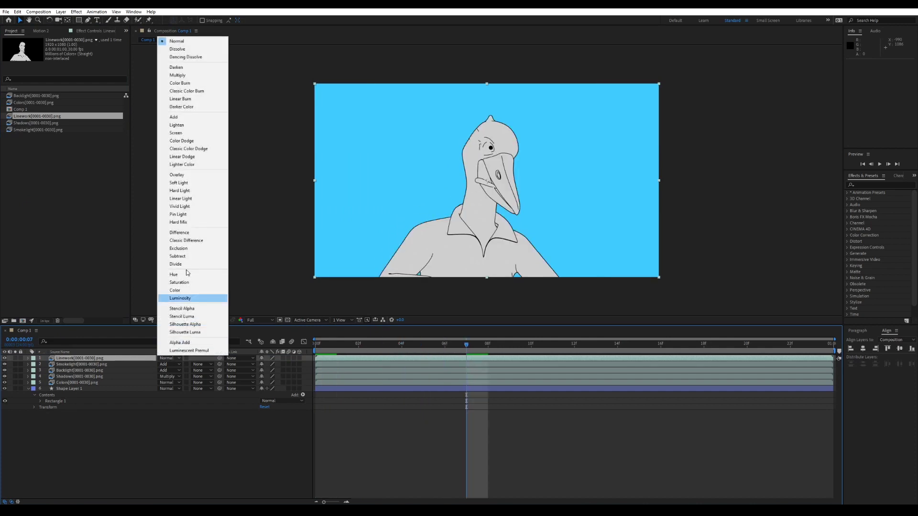
click(182, 76)
click(448, 427)
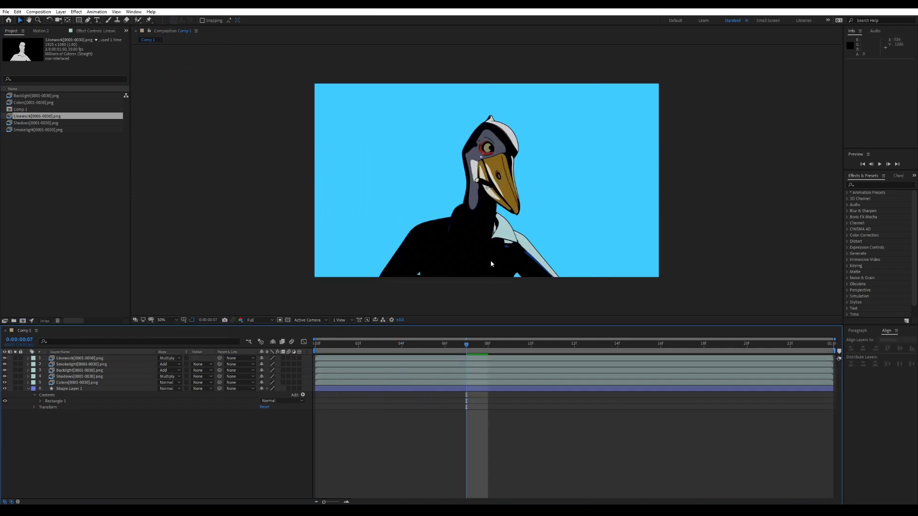
scroll(512, 199, up, 1)
scroll(512, 199, down, 1)
scroll(512, 199, up, 1)
scroll(512, 199, down, 2)
Apply the Tint effect to the Backlight layer and map white to the light blue sampled from the background
click(87, 364)
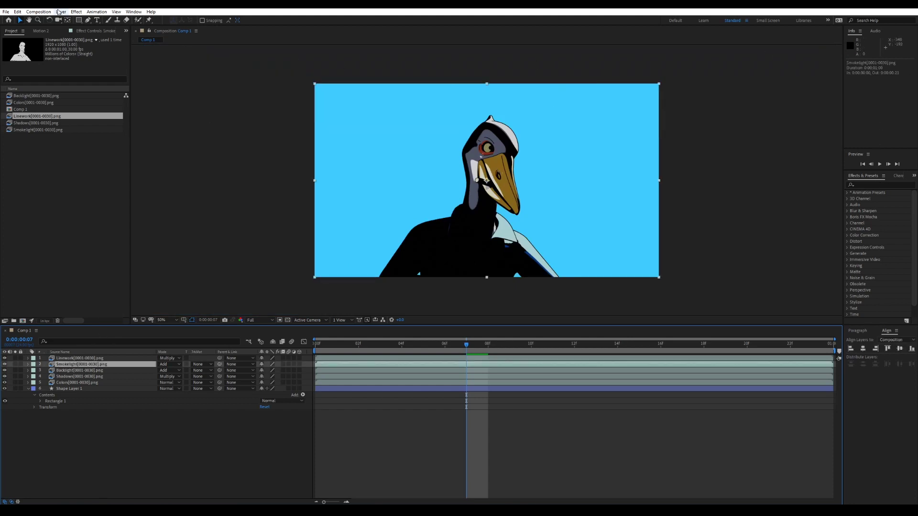
click(90, 31)
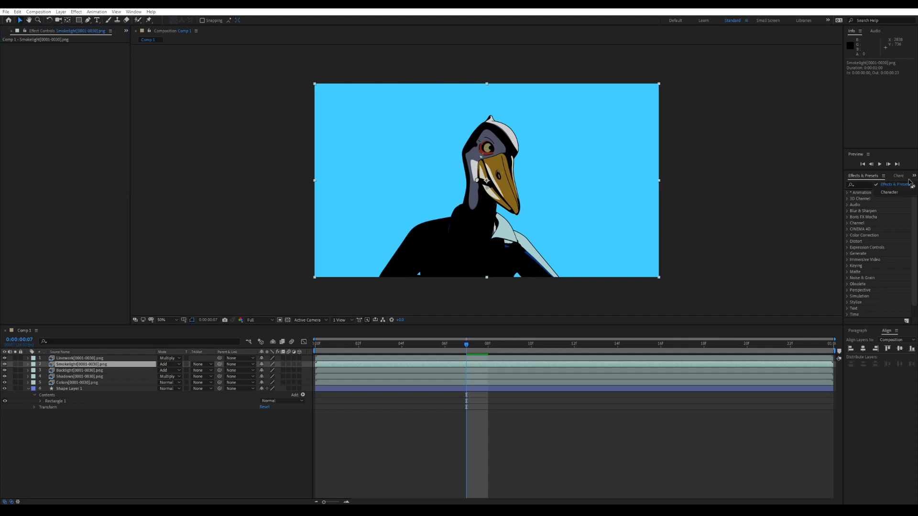
click(63, 372)
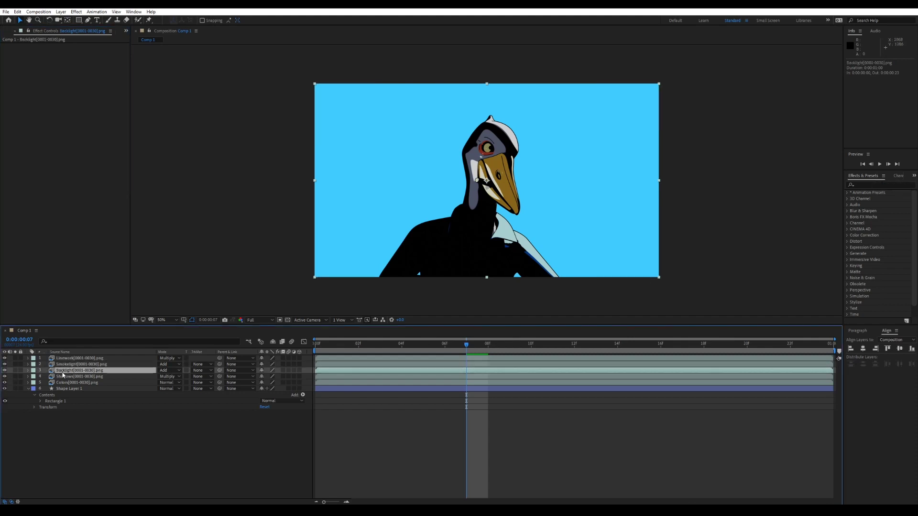
click(893, 185)
text(tint)
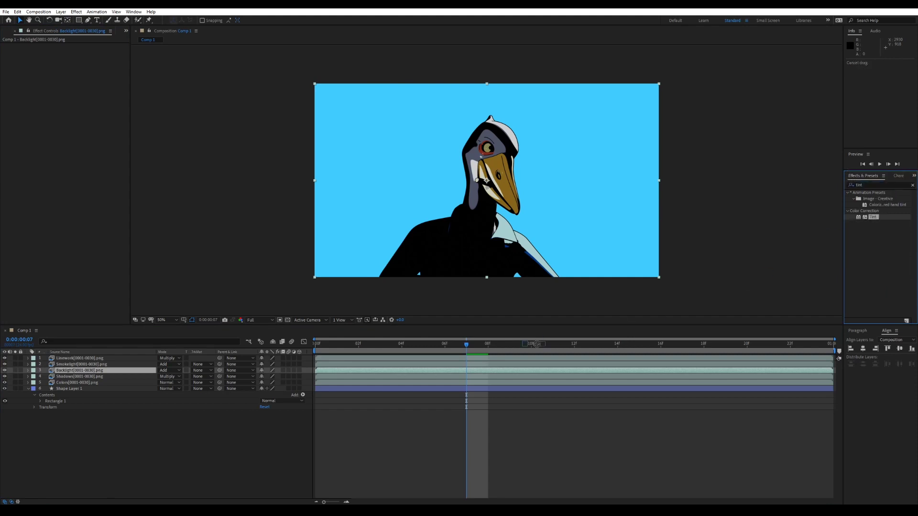
drag(872, 217, 511, 371)
click(84, 57)
click(403, 154)
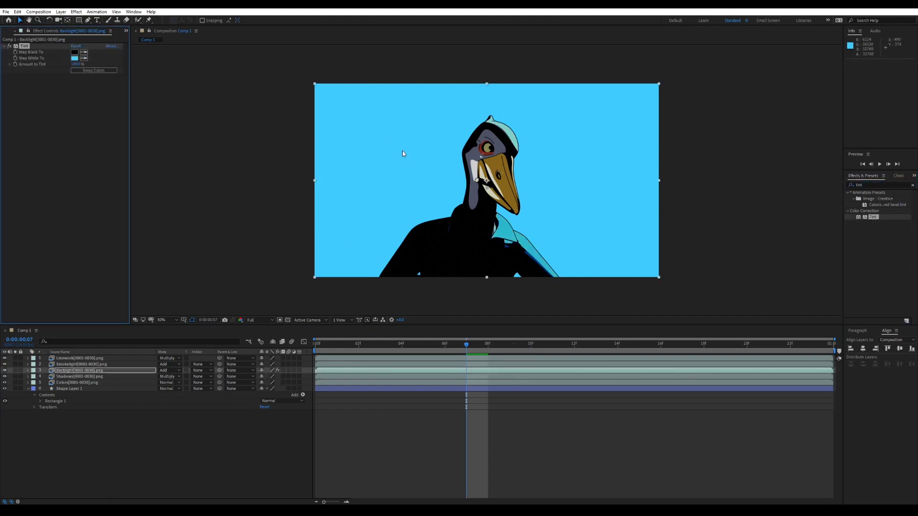
Apply the Tint effect to the Smokelight layer and map white to a saturated orange-red
click(82, 364)
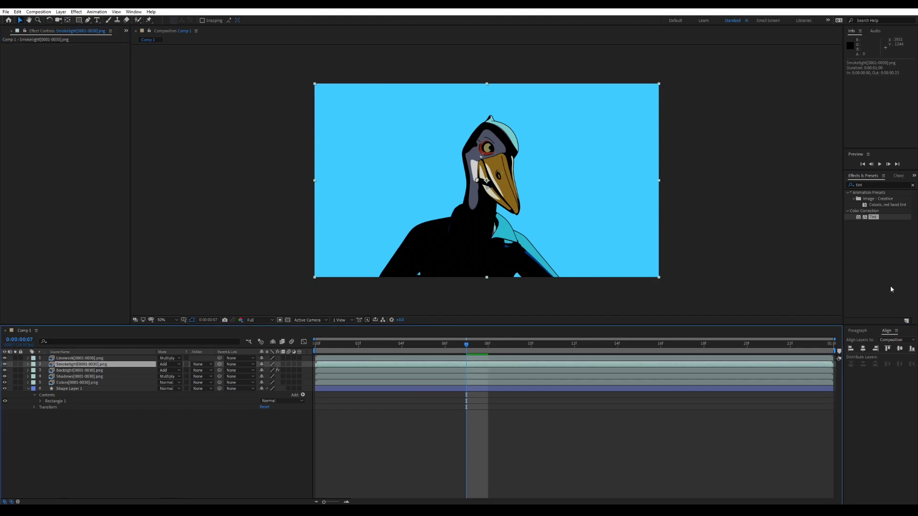
drag(873, 217, 98, 364)
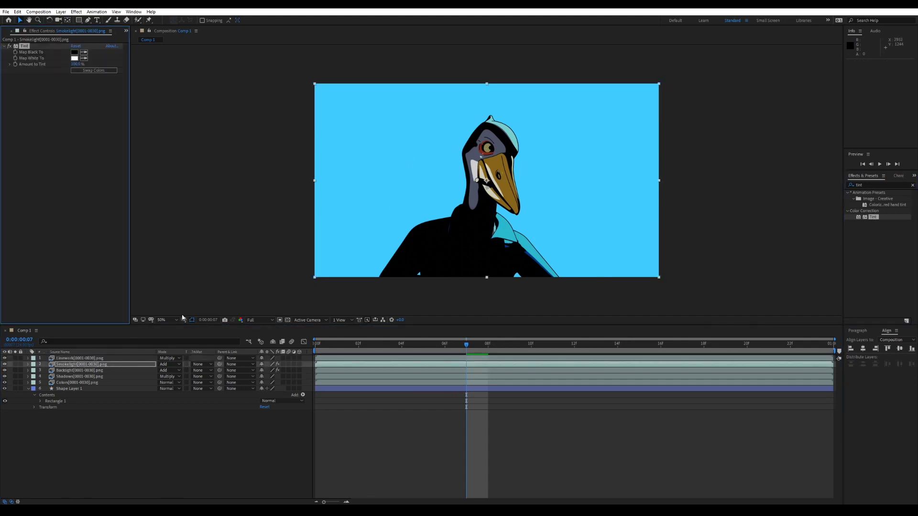
click(75, 58)
click(753, 190)
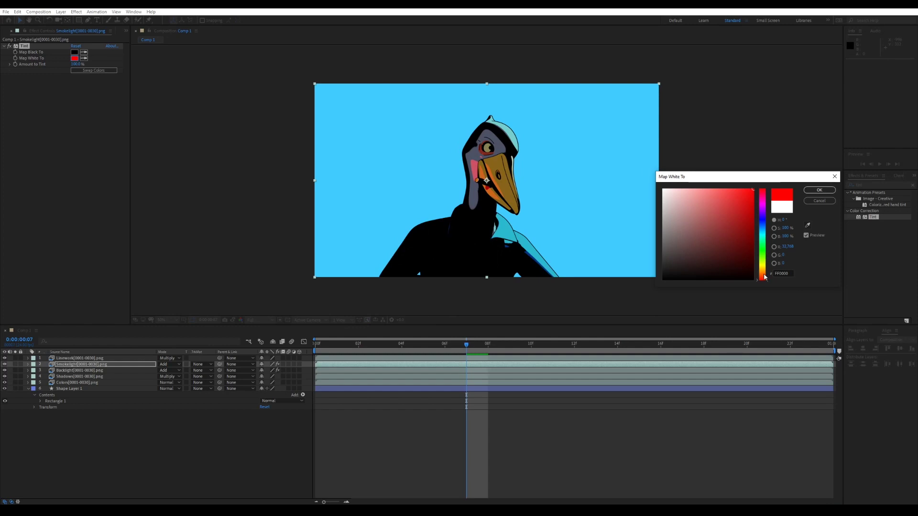
drag(764, 277, 763, 276)
click(811, 190)
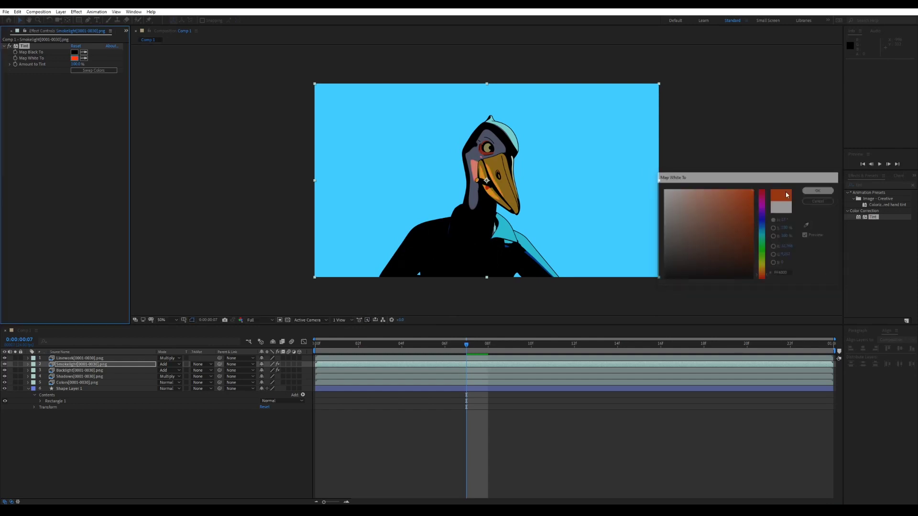
scroll(434, 179, up, 1)
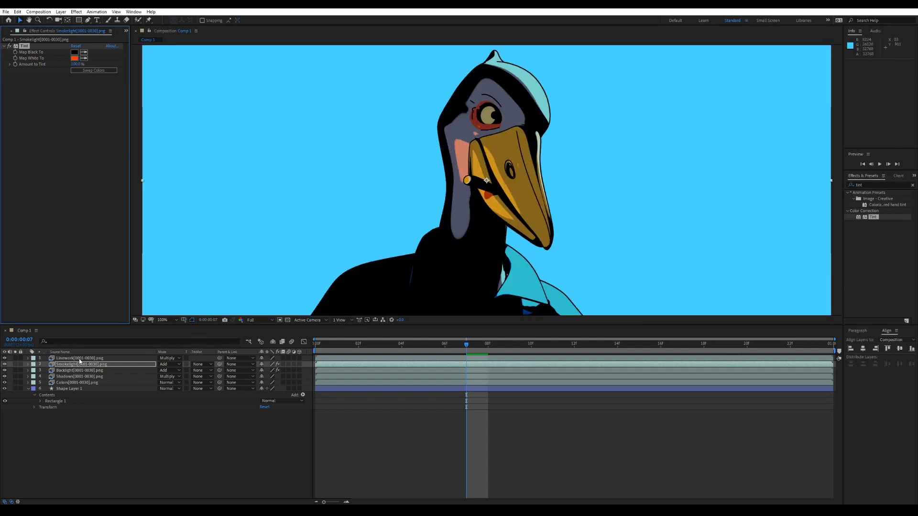
Return to the first frame of the composition and hide the blue background shape layer
click(80, 359)
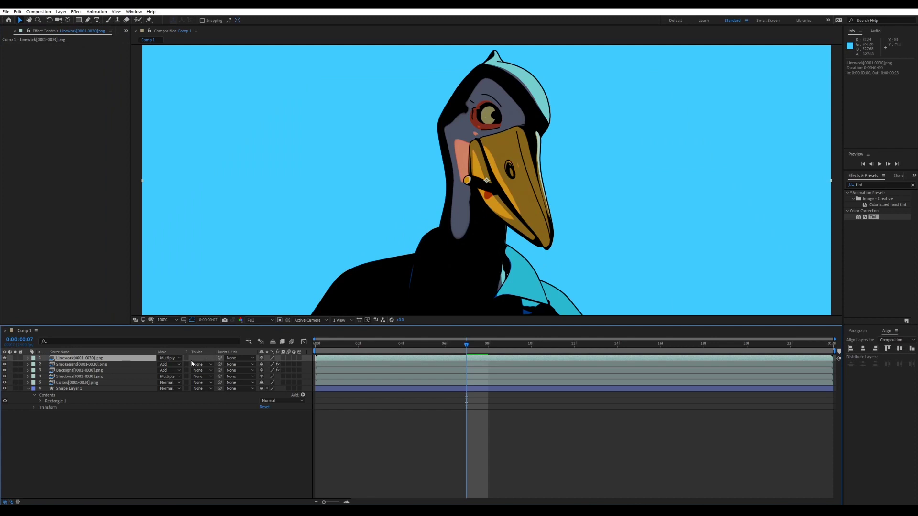
click(454, 445)
scroll(484, 202, down, 1)
drag(480, 347, 246, 359)
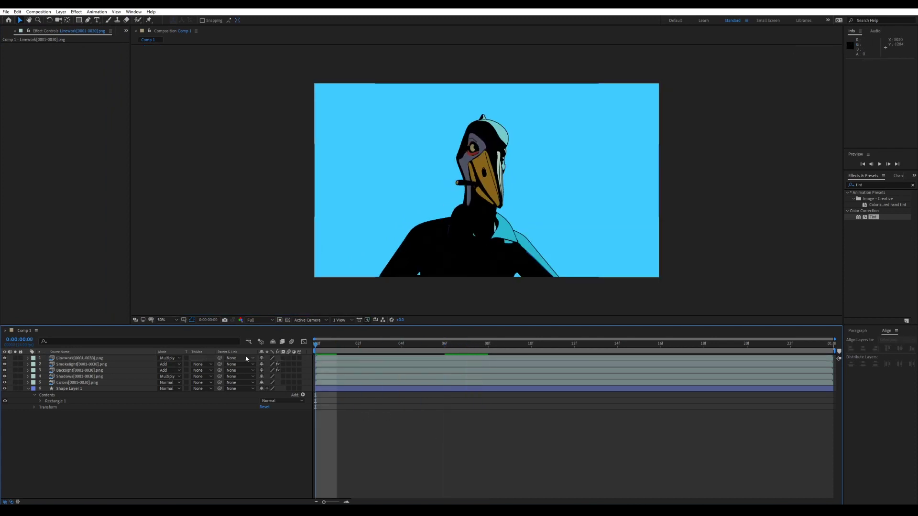
click(5, 389)
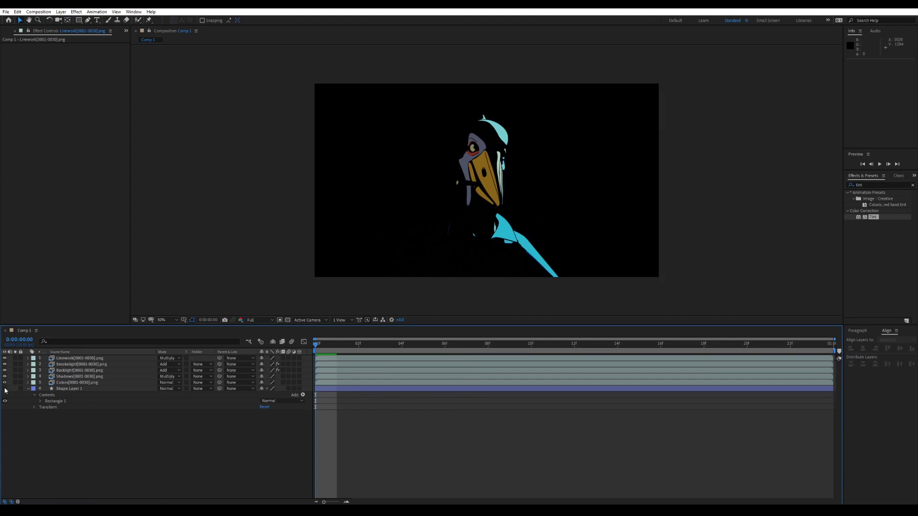
Set the opacity of the Shadows layer to 75%
click(79, 377)
key(t)
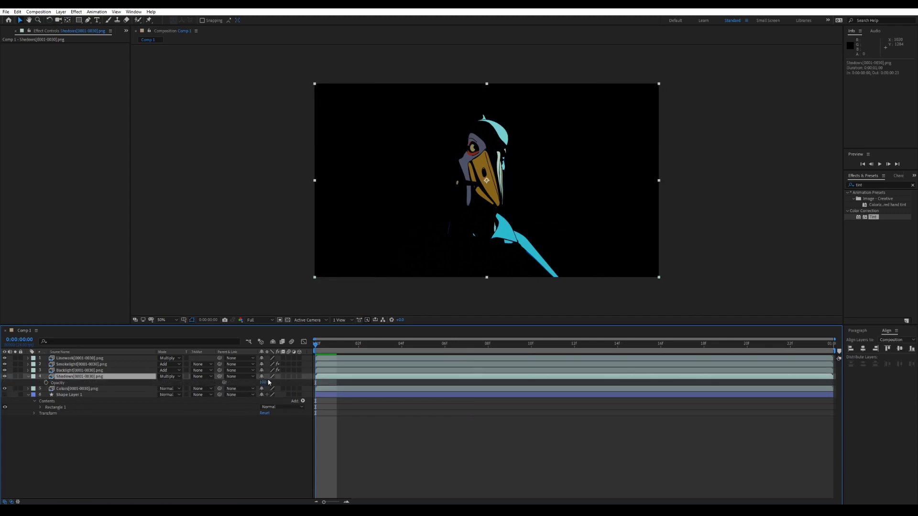
click(265, 383)
text(7)
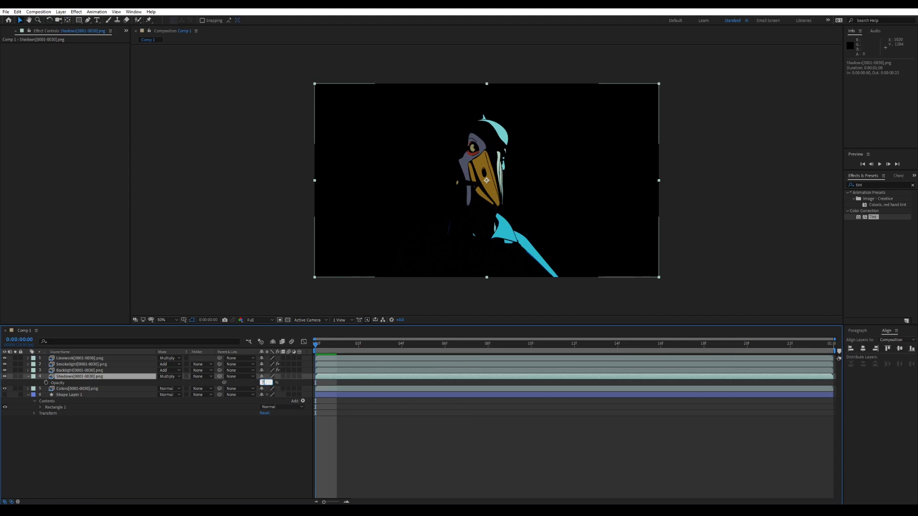
text(5)
key(Return)
click(370, 438)
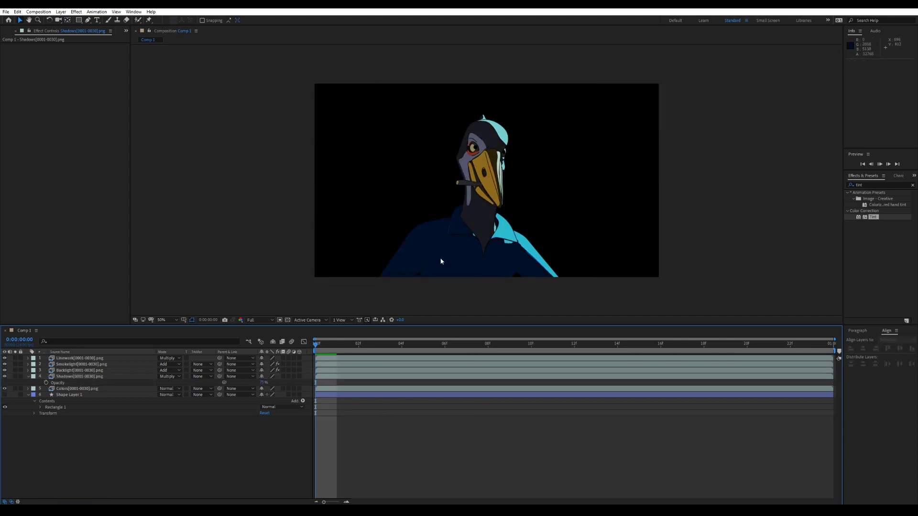
Play the composited animation to review it, stopping back at the first frame
key(space)
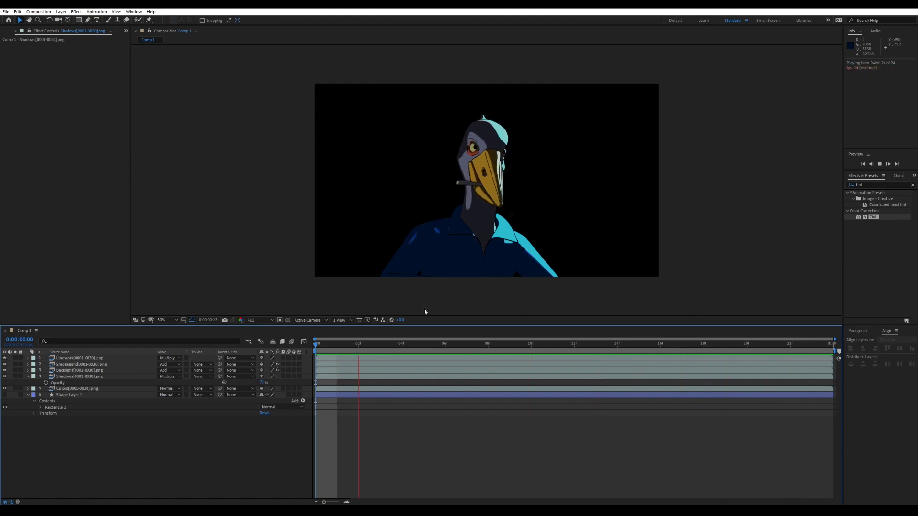
key(space)
click(320, 351)
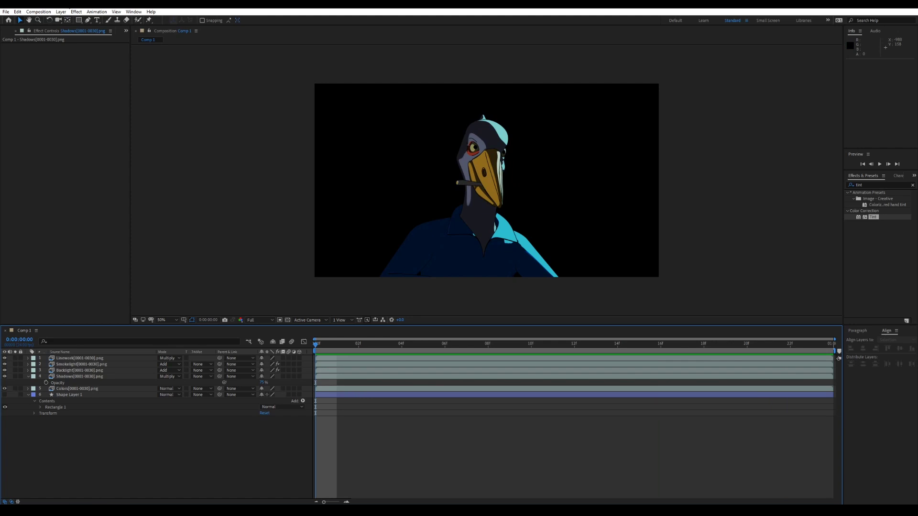
Interpret the Backlight image sequence in the project at a frame rate of 12 frames per second
click(126, 31)
click(141, 40)
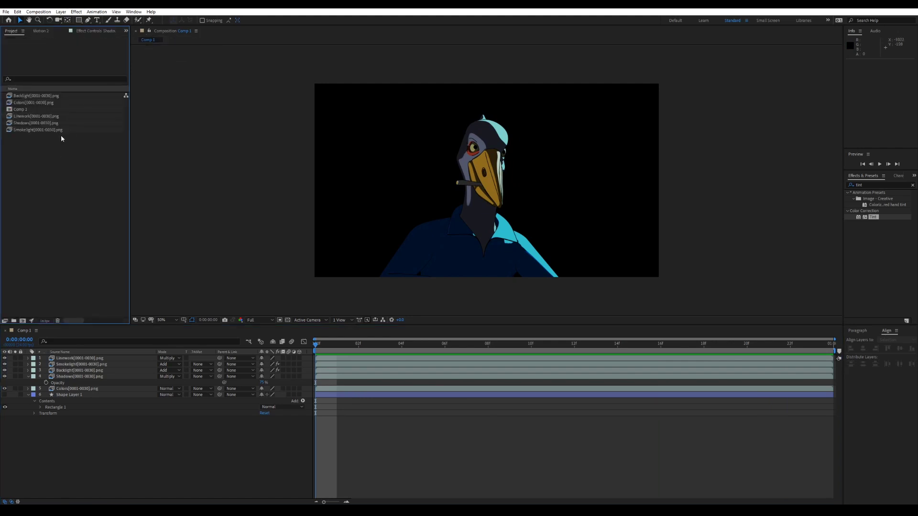
right_click(49, 99)
mouse_move(80, 151)
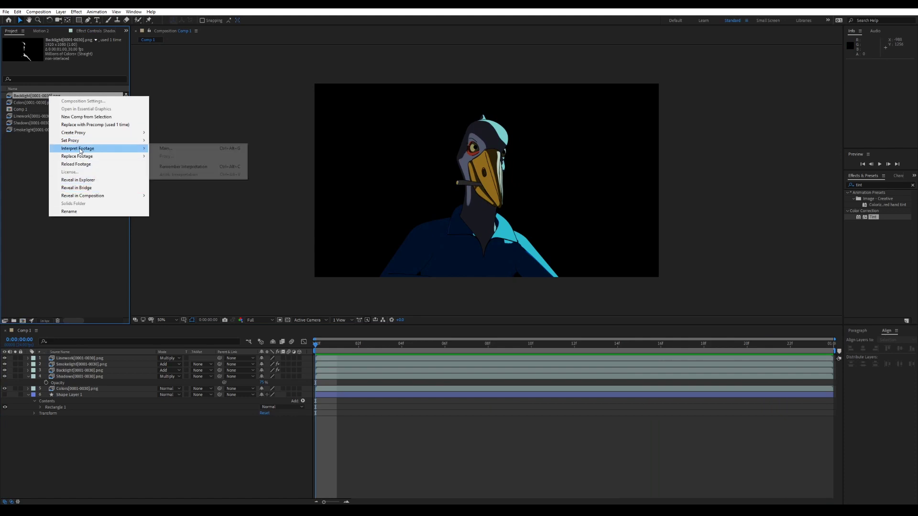
click(172, 148)
click(352, 204)
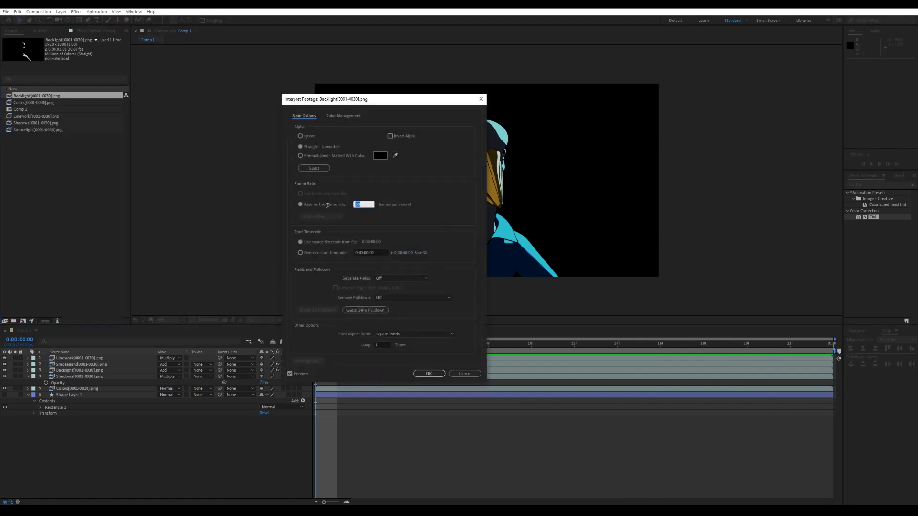
text(12)
click(428, 373)
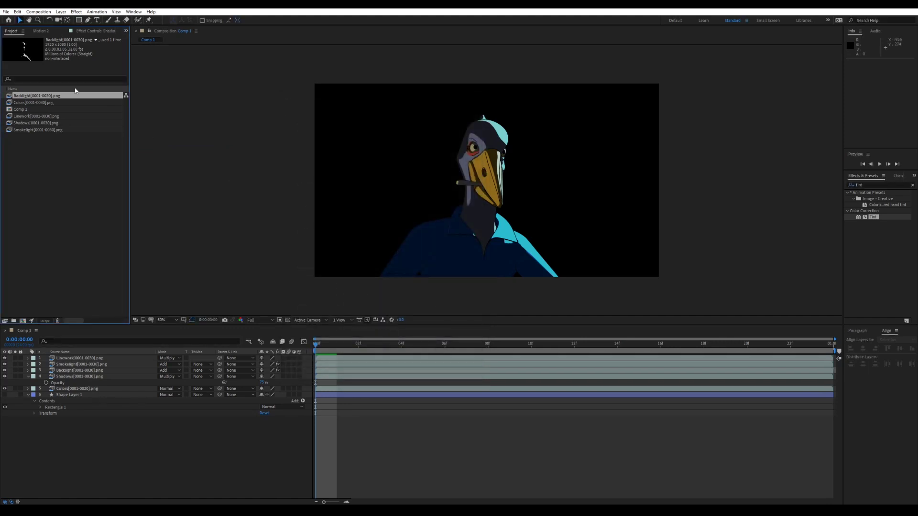
Interpret the Colors and Linework image sequences at 12 frames per second
right_click(50, 102)
click(178, 149)
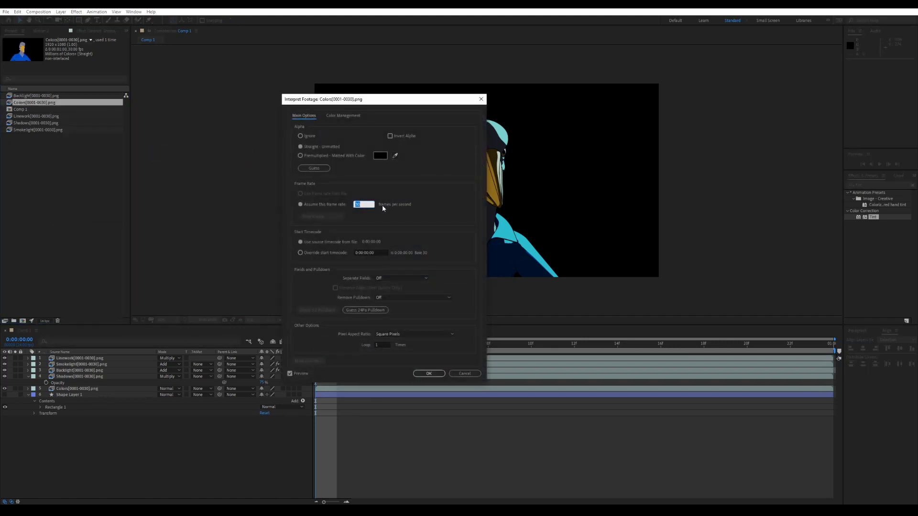
text(12)
key(Return)
right_click(54, 117)
mouse_move(98, 167)
click(173, 166)
text(12)
click(427, 369)
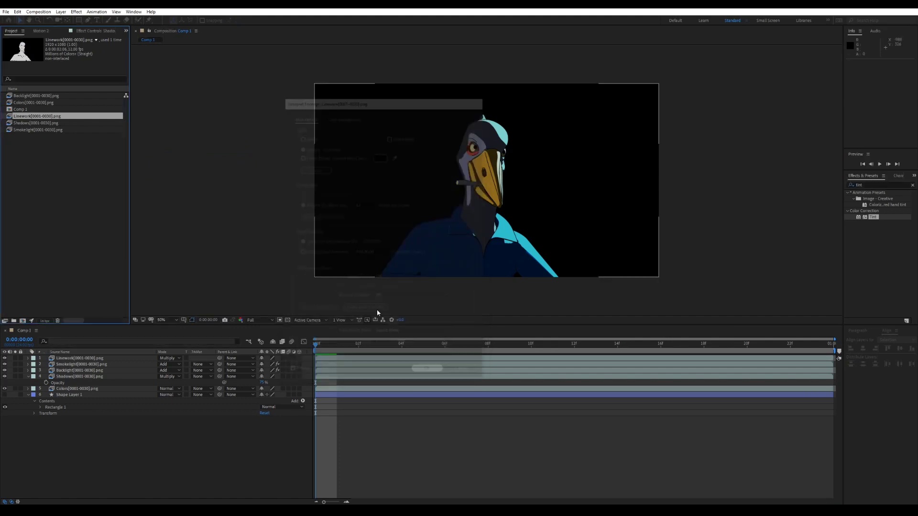
Interpret the Shadows and Smokelight image sequences at 12 frames per second
right_click(55, 125)
click(178, 176)
text(12)
key(Return)
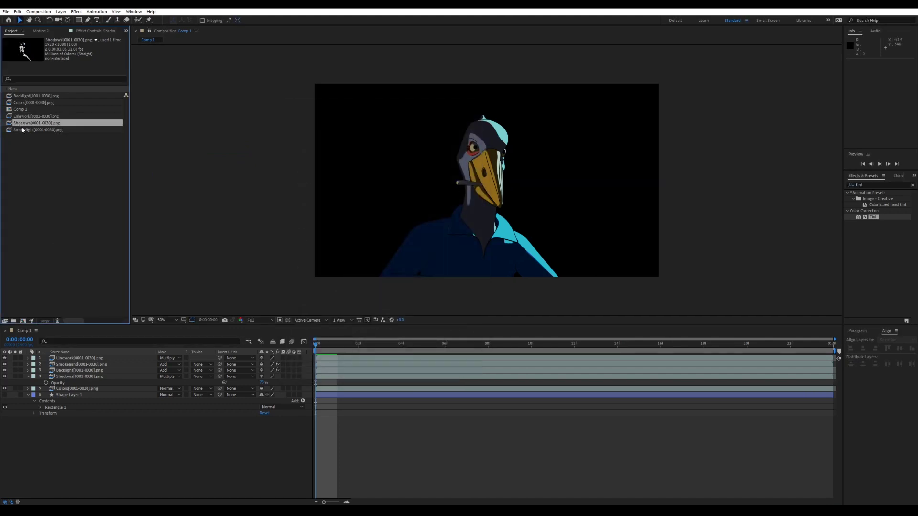
right_click(21, 130)
mouse_move(110, 179)
click(178, 182)
text(12)
key(Return)
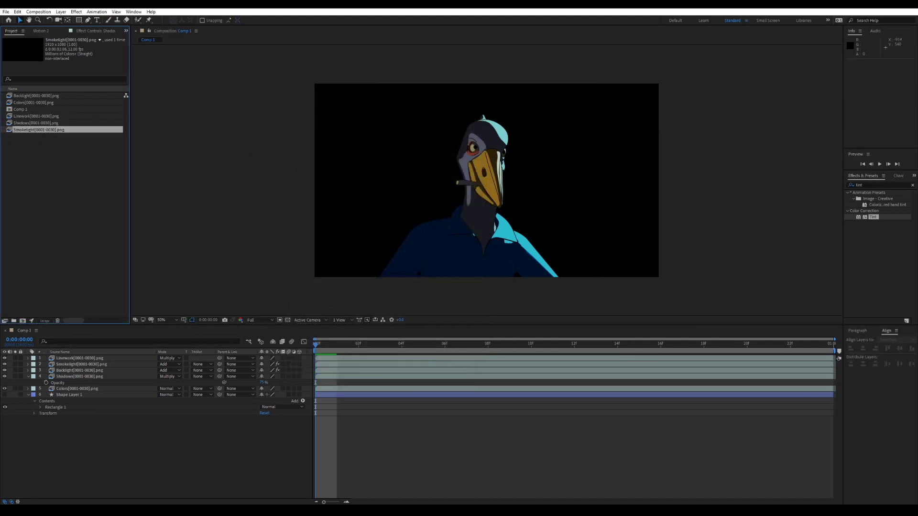
Set the duration of Comp 1 to 0:00:05:00 in its composition settings
click(38, 11)
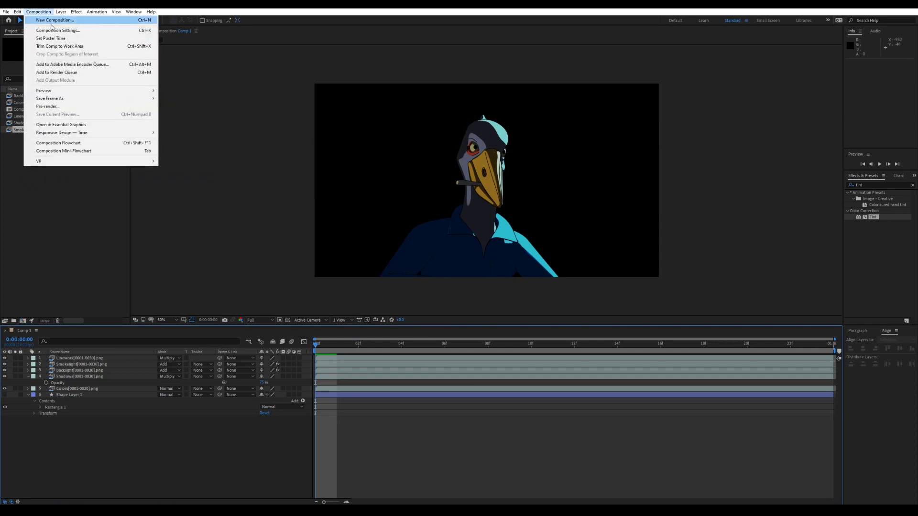
click(52, 30)
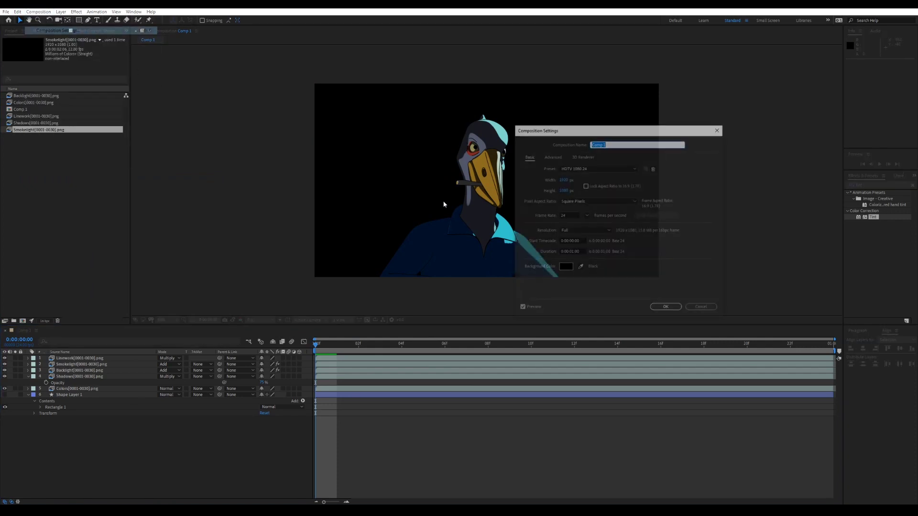
click(578, 252)
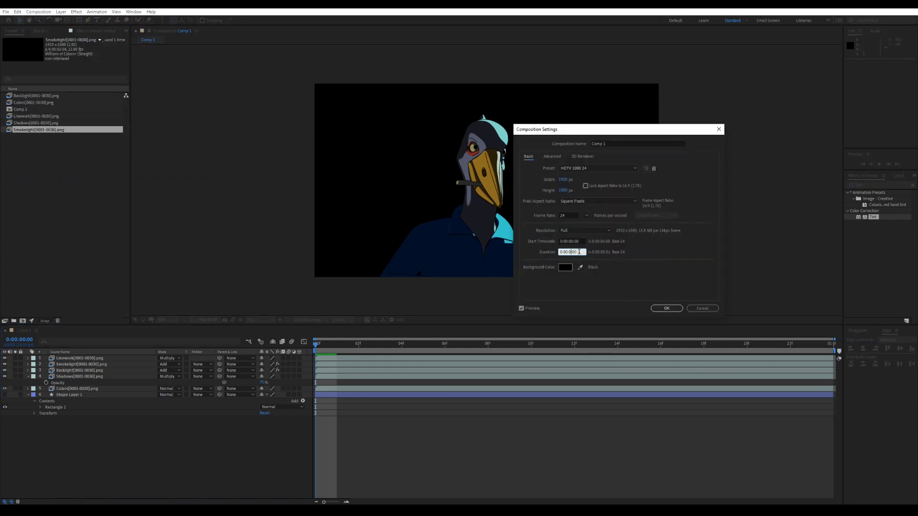
click(666, 308)
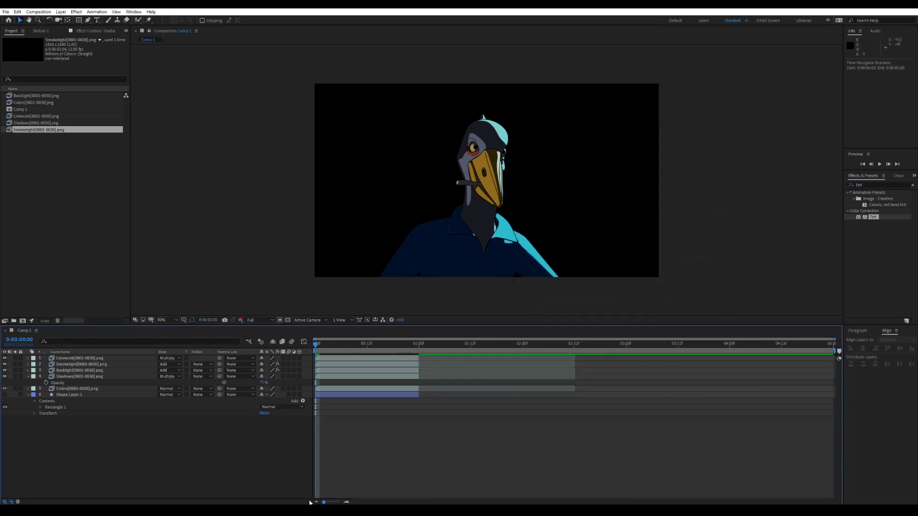
Extend the out points of all six layers together to cover the full length of the slowed image sequences
click(410, 358)
shift+click(404, 394)
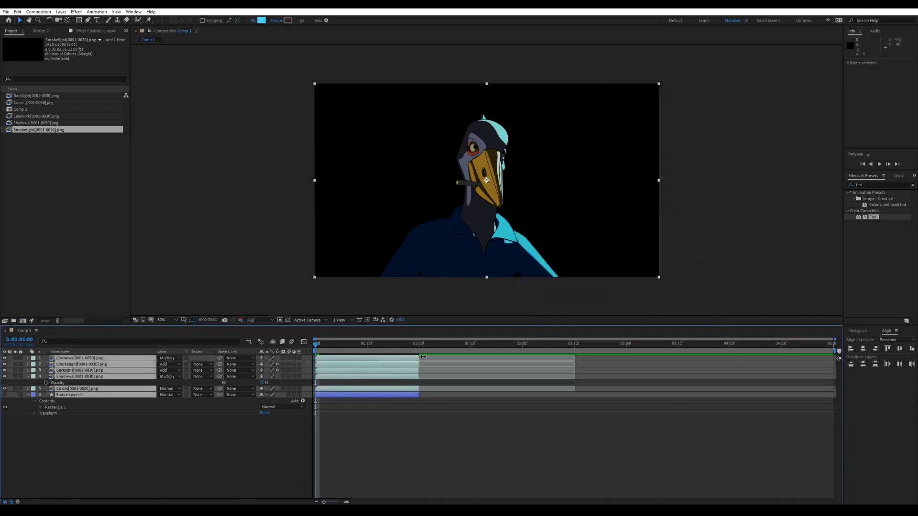
drag(423, 356, 663, 385)
Set the composition duration to 0:00:02:12, where the image sequences end, and preview part of the animation
click(576, 346)
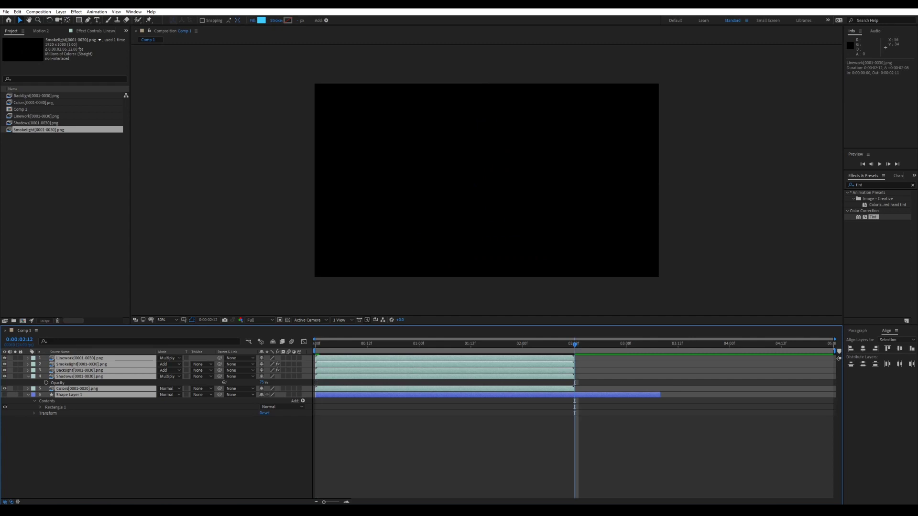
click(39, 11)
click(52, 28)
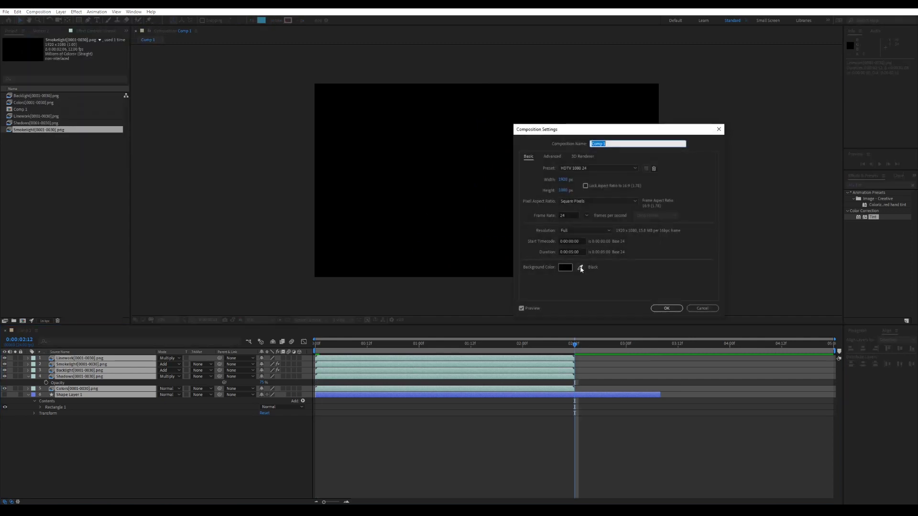
click(572, 251)
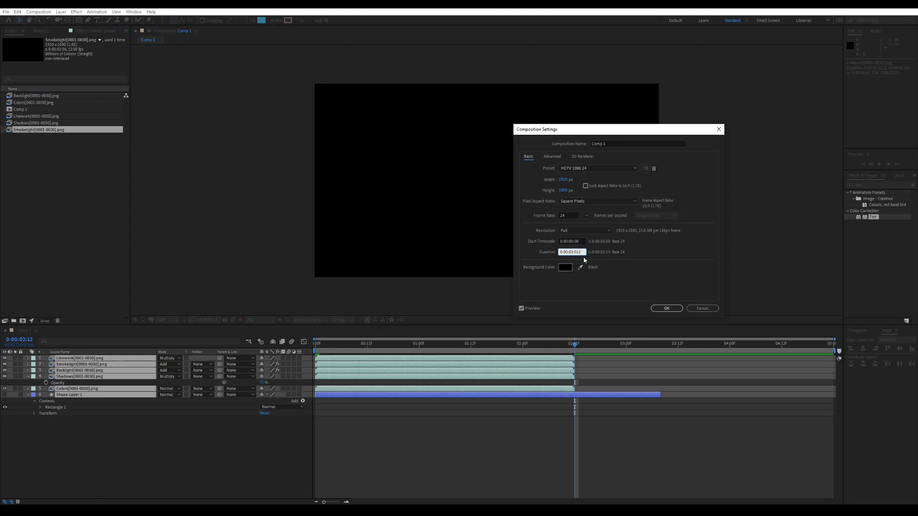
click(666, 308)
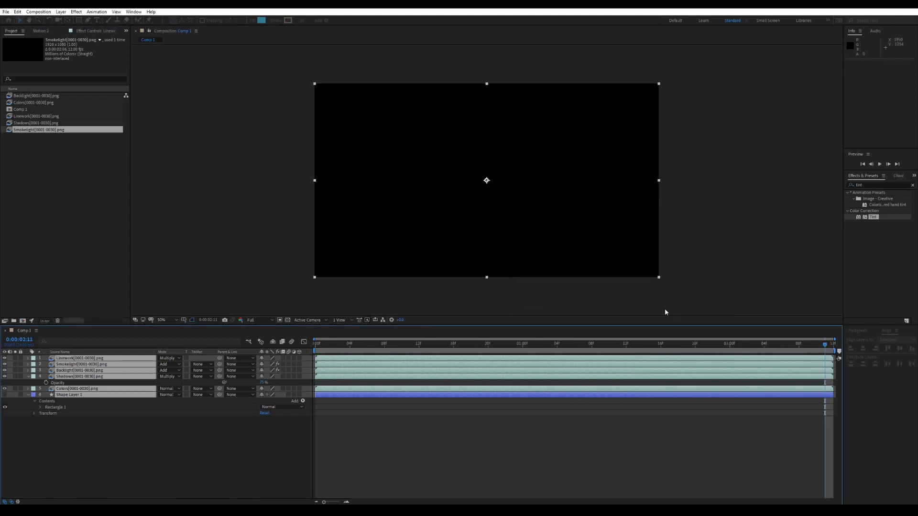
key(space)
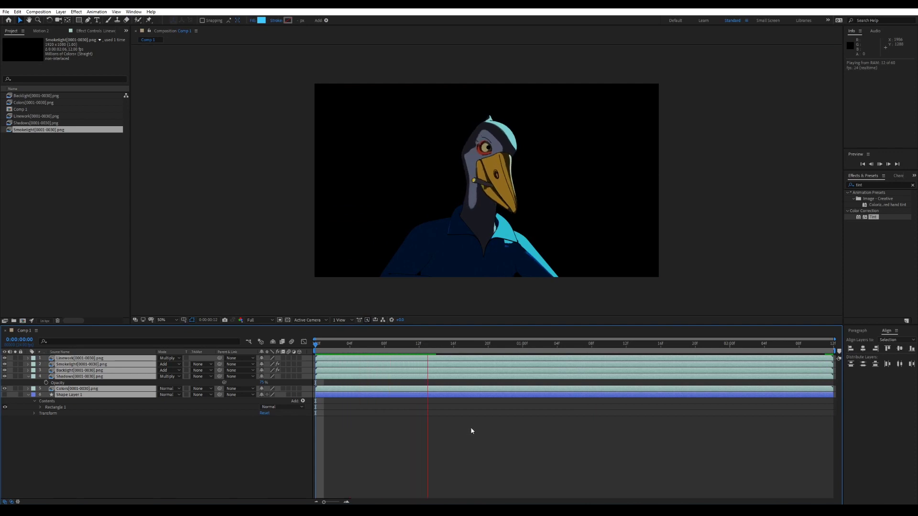
key(space)
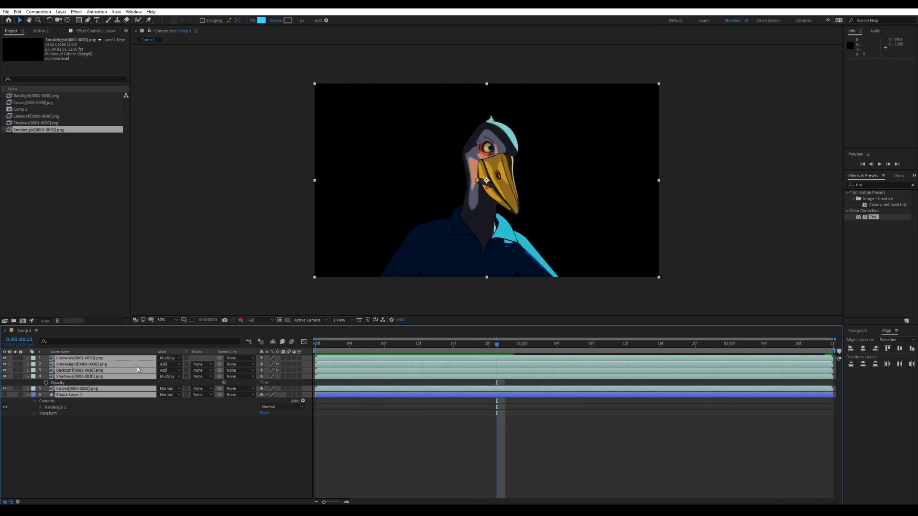
Apply the Glow effect to the Smokelight layer, lower its threshold to about 24%, and raise its radius and intensity
key(slash)
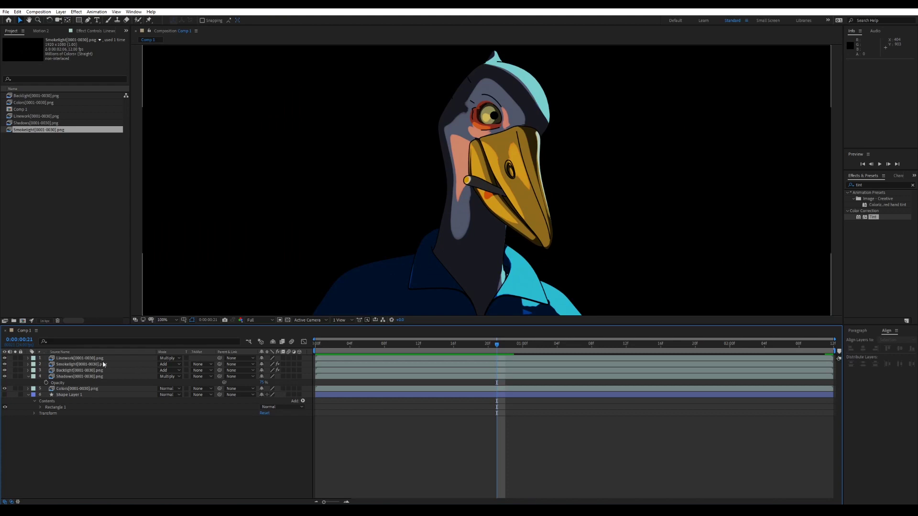
click(69, 359)
click(72, 365)
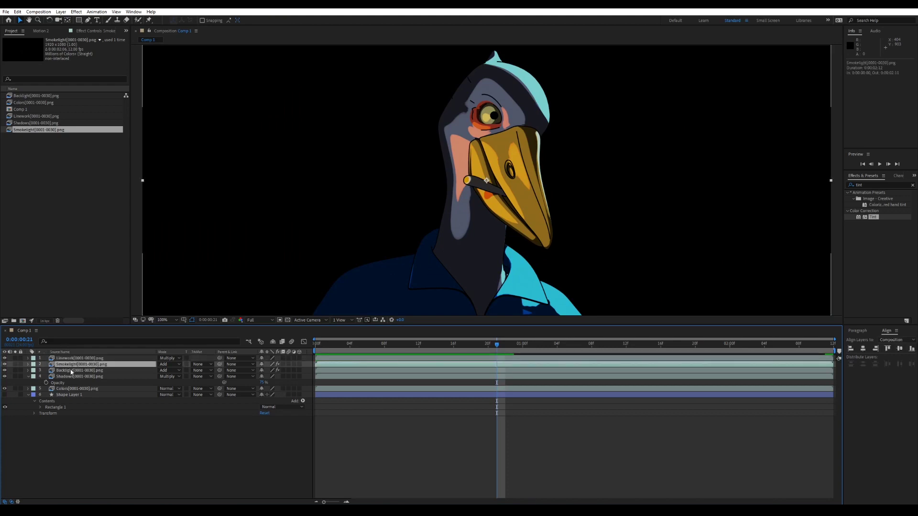
click(871, 184)
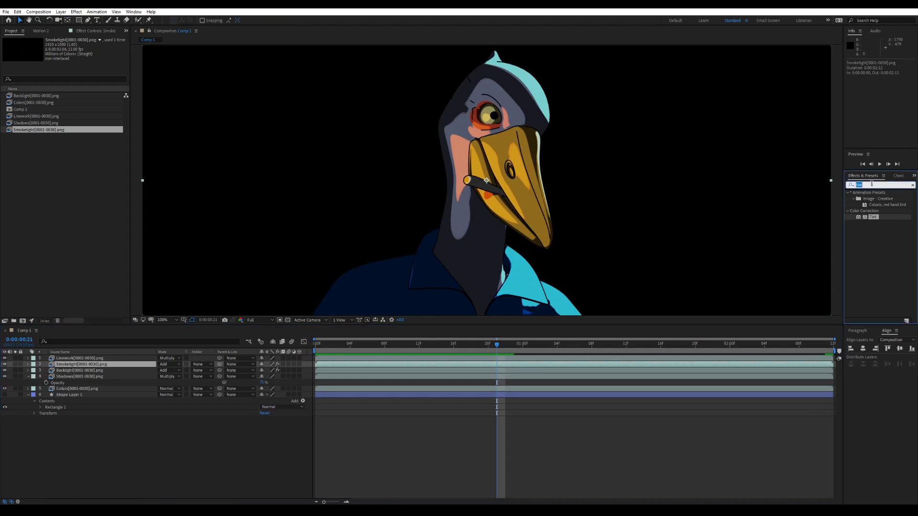
text(glow)
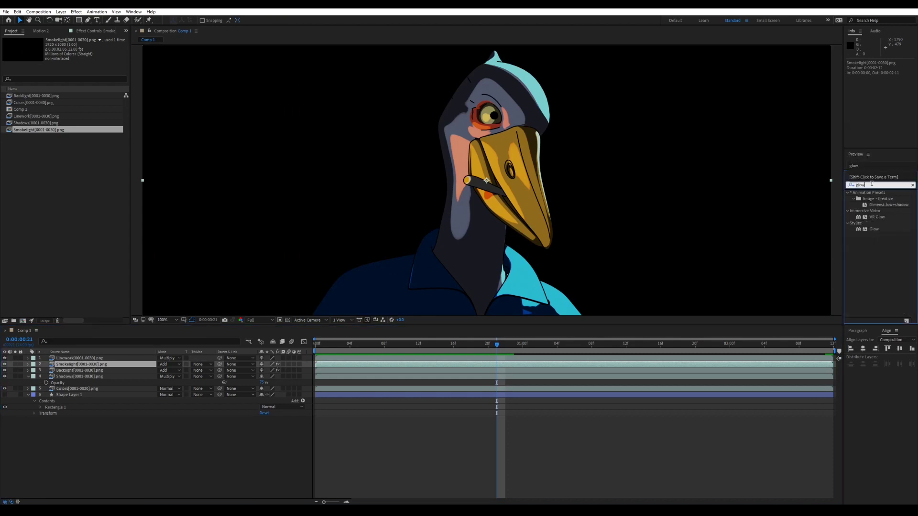
drag(876, 228, 430, 364)
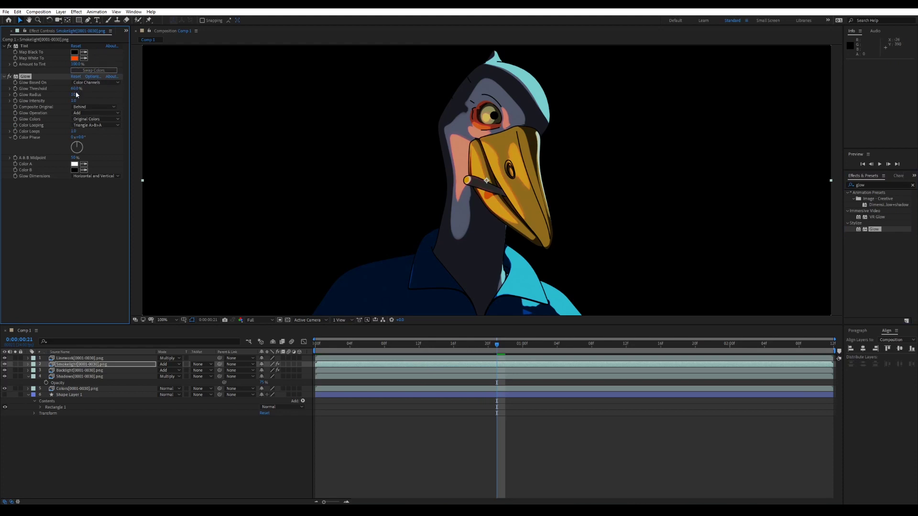
drag(75, 89, 10, 113)
click(69, 102)
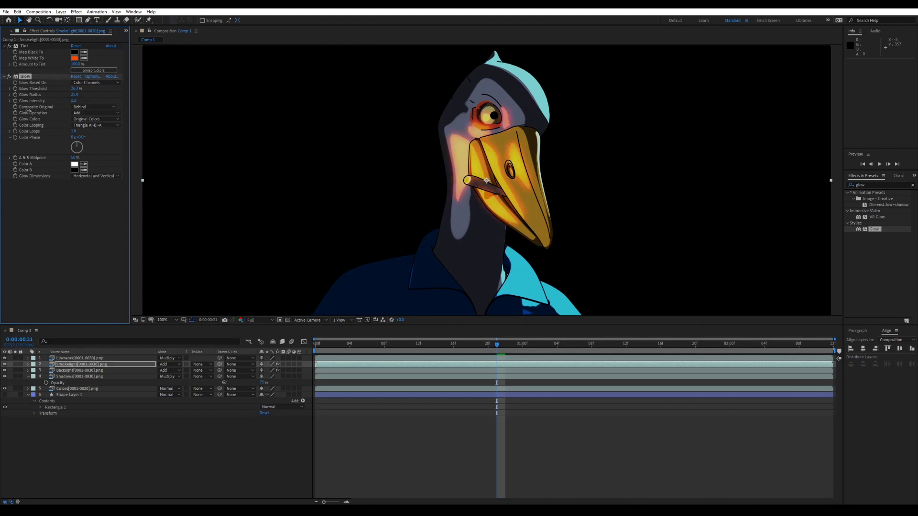
Set the opacity of the Shadows layer to 80% and check the result at both full-frame and close-up size
click(79, 358)
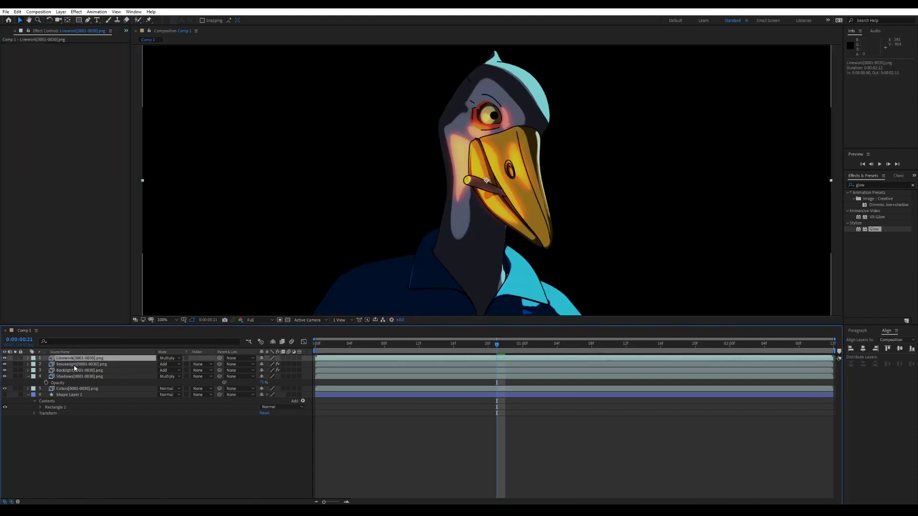
click(77, 370)
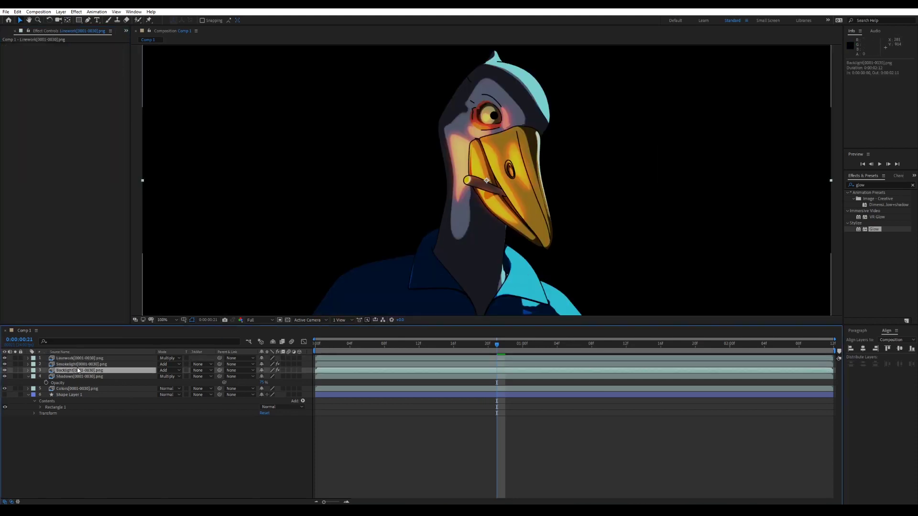
click(105, 378)
click(262, 383)
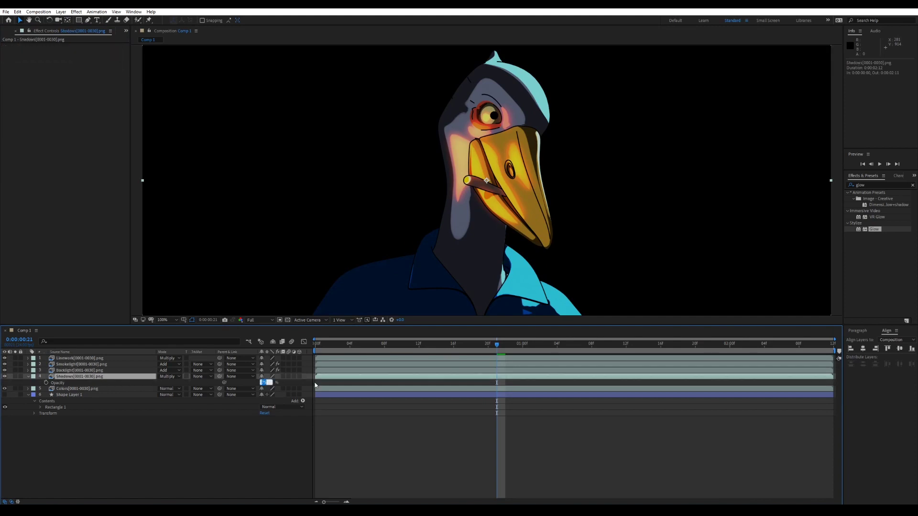
text(80)
key(Return)
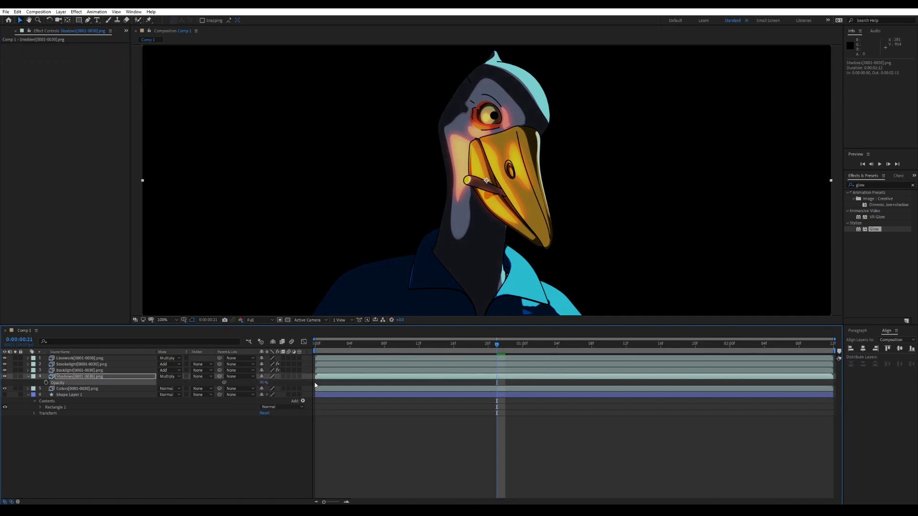
scroll(528, 199, down, 1)
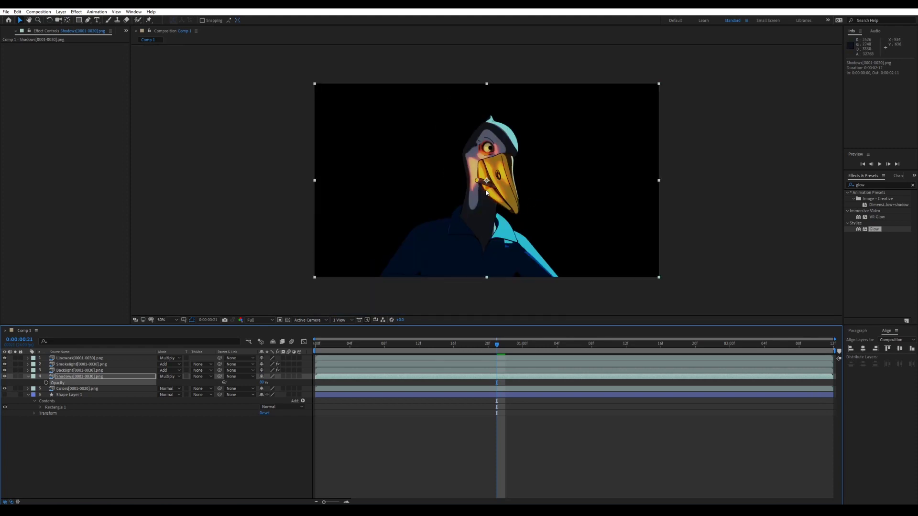
scroll(527, 200, up, 1)
click(545, 416)
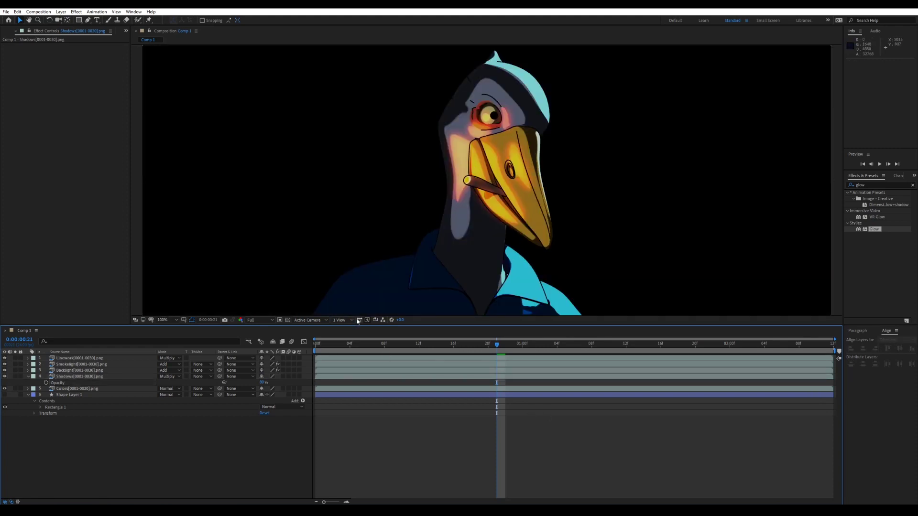
Apply the Glow effect to the Backlight layer with its default settings
click(89, 365)
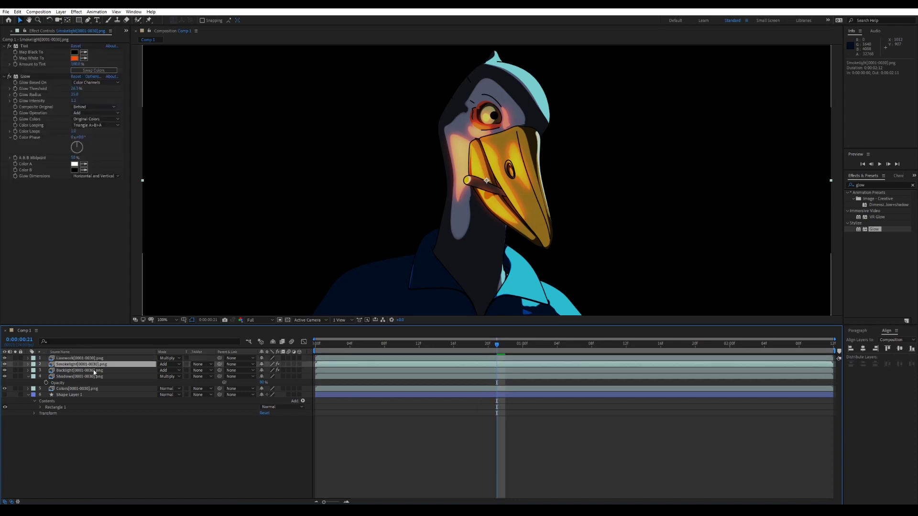
click(91, 370)
drag(874, 230, 428, 370)
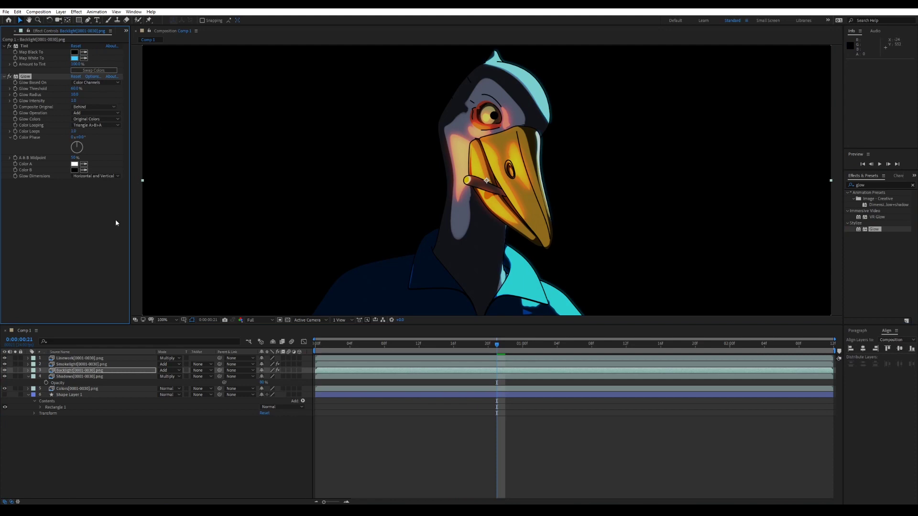
Move the Backlight and Smokelight layers above the Linework layer, with Smokelight topmost, and play the animation
drag(81, 371, 85, 359)
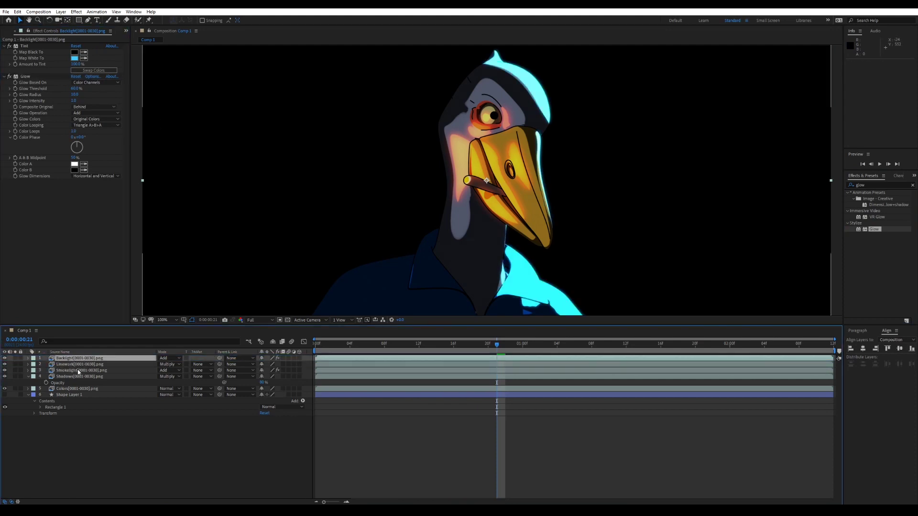
drag(84, 372, 83, 357)
key(space)
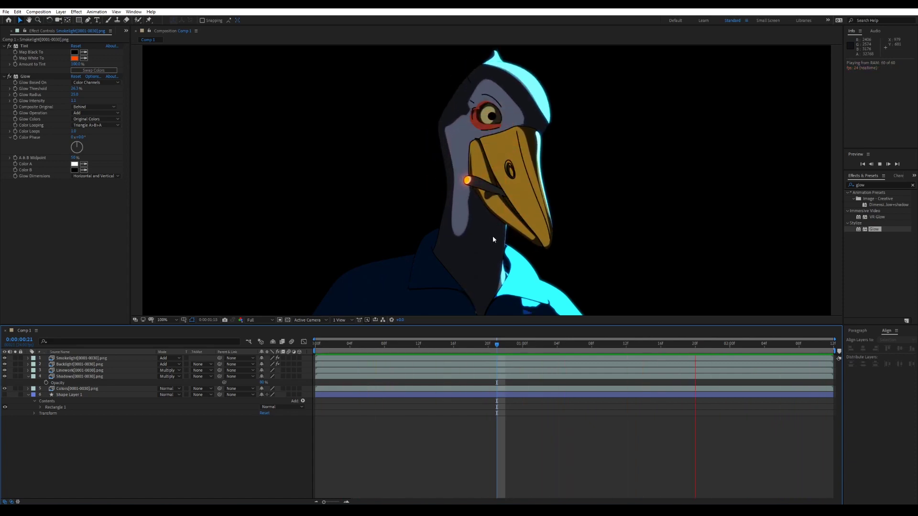
Change the Backlight layer's Tint colour for white to a darker, saturated blue
scroll(492, 236, down, 1)
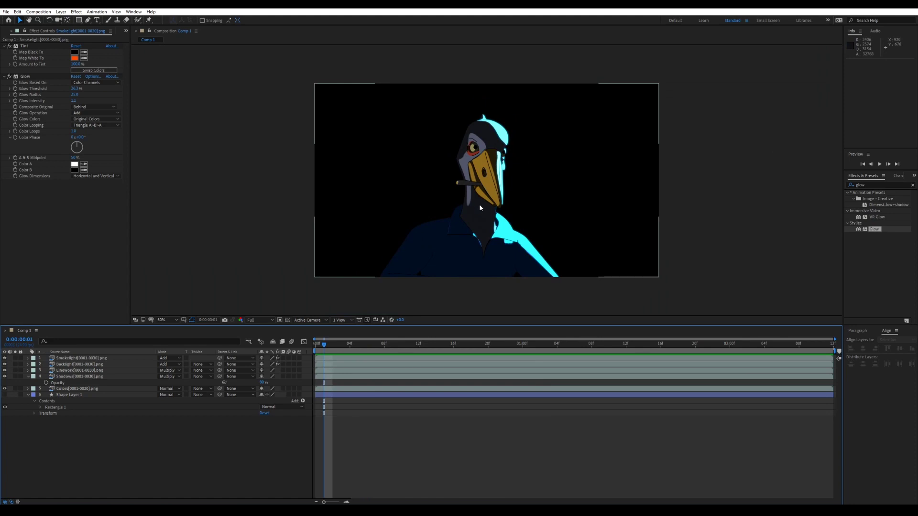
click(79, 364)
click(74, 58)
click(753, 212)
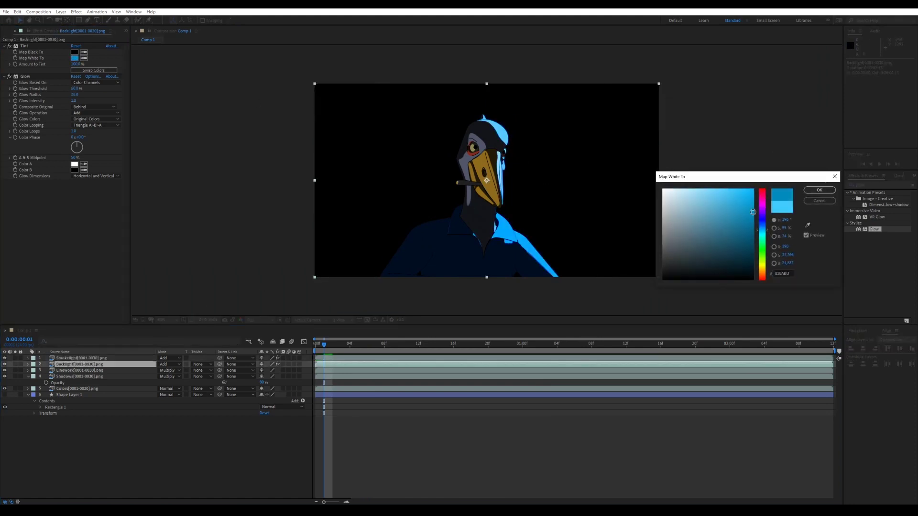
click(819, 189)
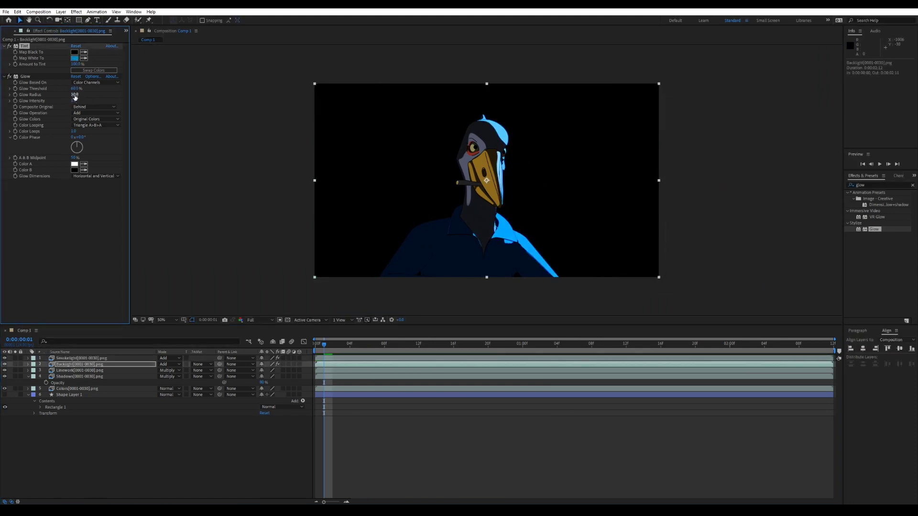
Raise the Backlight glow's radius strongly, lower its threshold to about 43%, and play the animation to check it
mouse_move(75, 96)
mouse_down()
mouse_move(82, 94)
mouse_move(60, 92)
mouse_up()
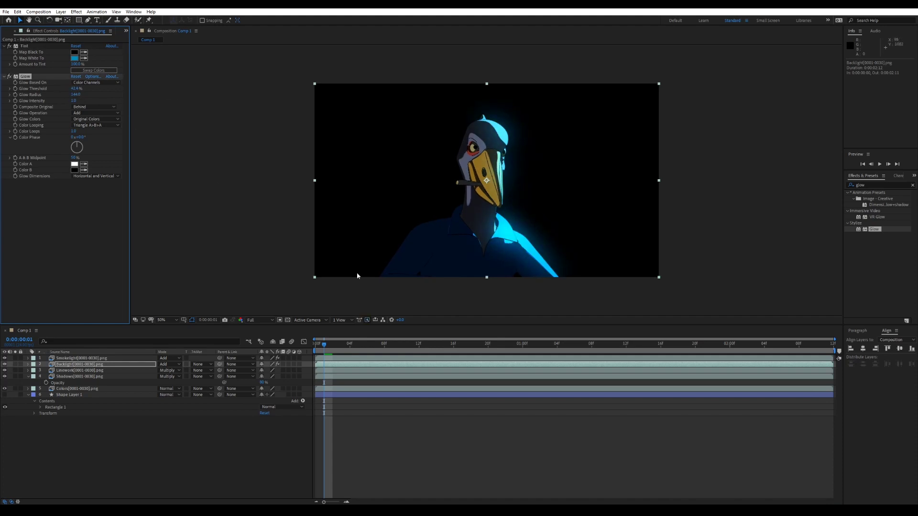
key(period)
key(space)
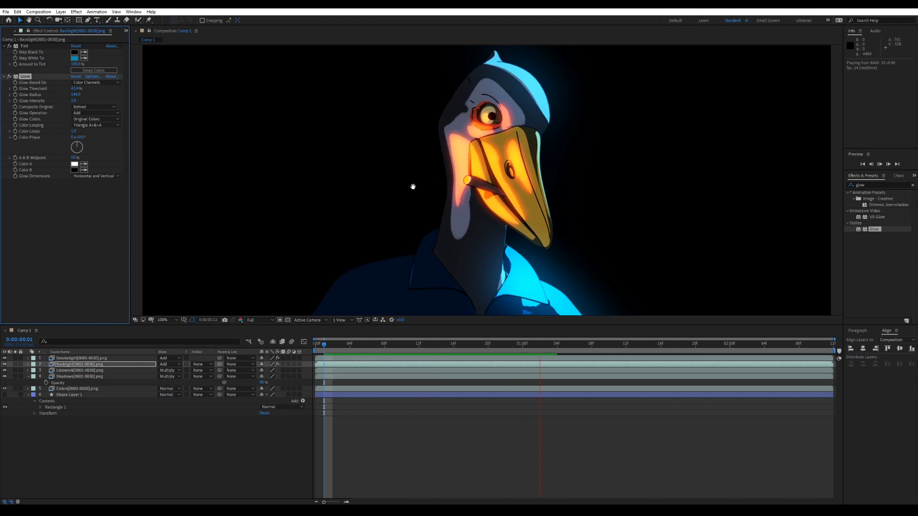
key(comma)
click(412, 454)
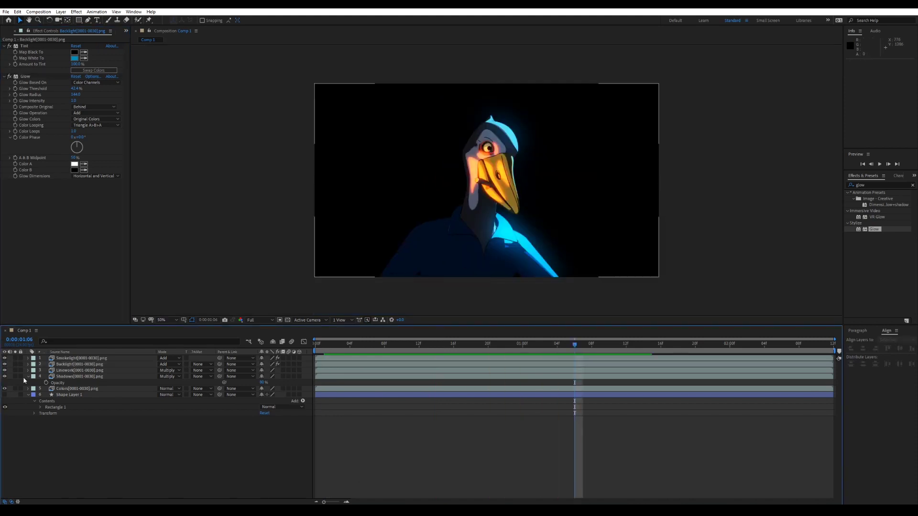
Find the Tint effect and apply it to the Colors layer
click(78, 389)
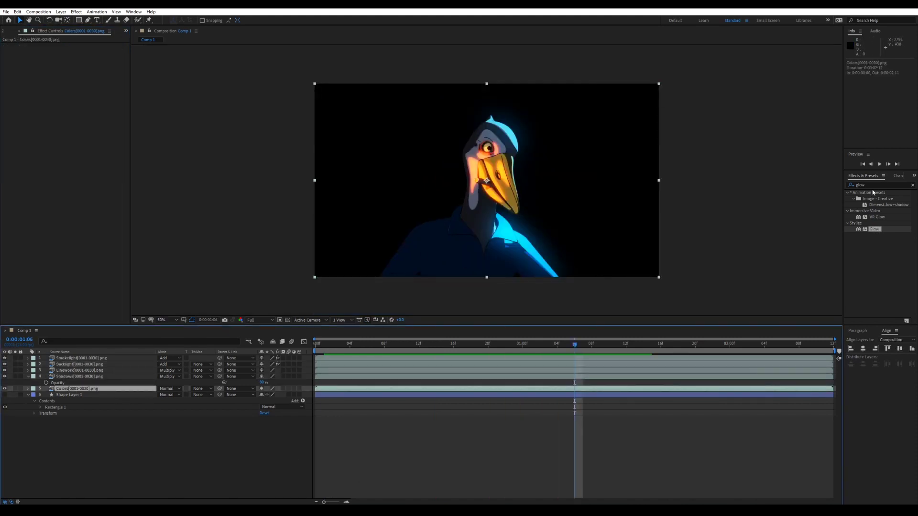
click(873, 186)
click(873, 185)
text(tint)
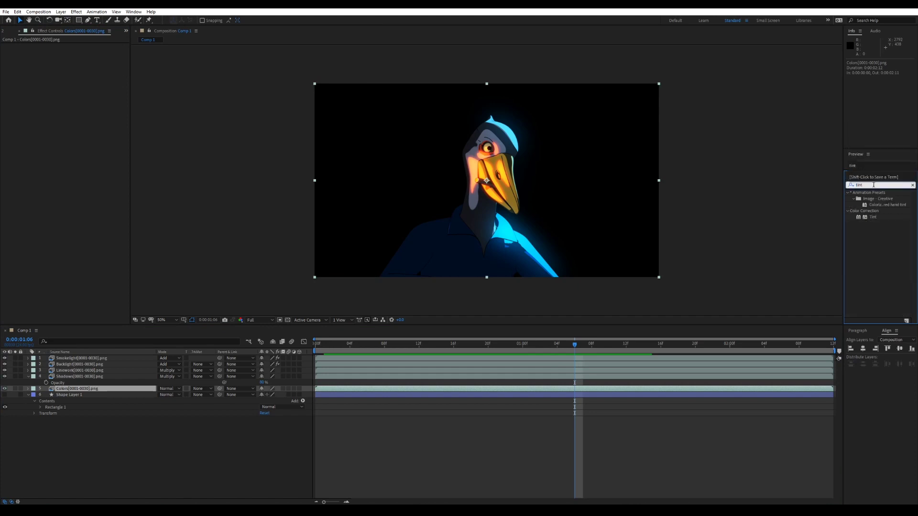
drag(873, 217, 480, 391)
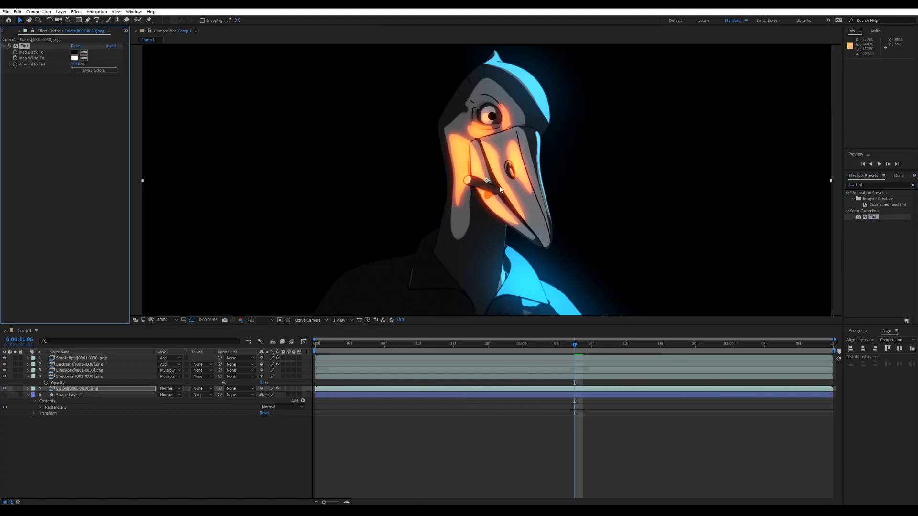
Set the Colors layer's Tint to map white to the saturated orange FF5A00
key(slash)
click(74, 57)
drag(707, 214, 774, 171)
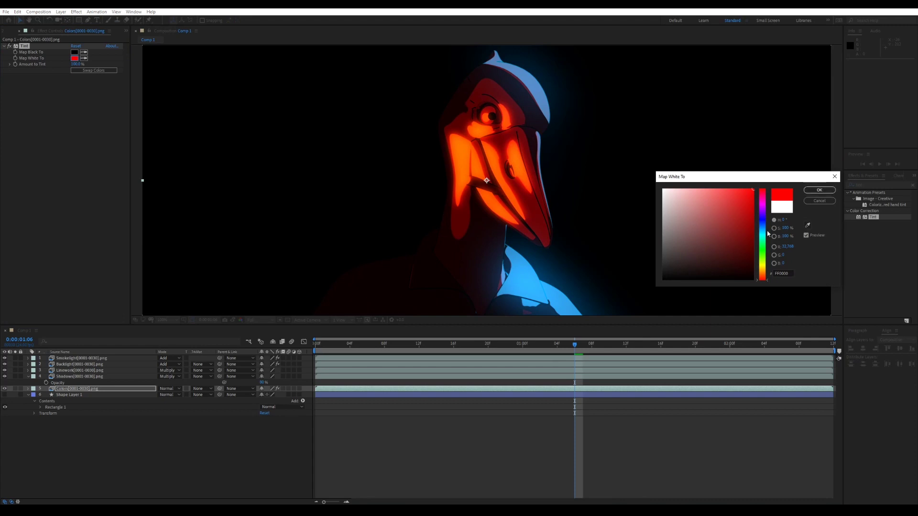
drag(762, 282, 763, 277)
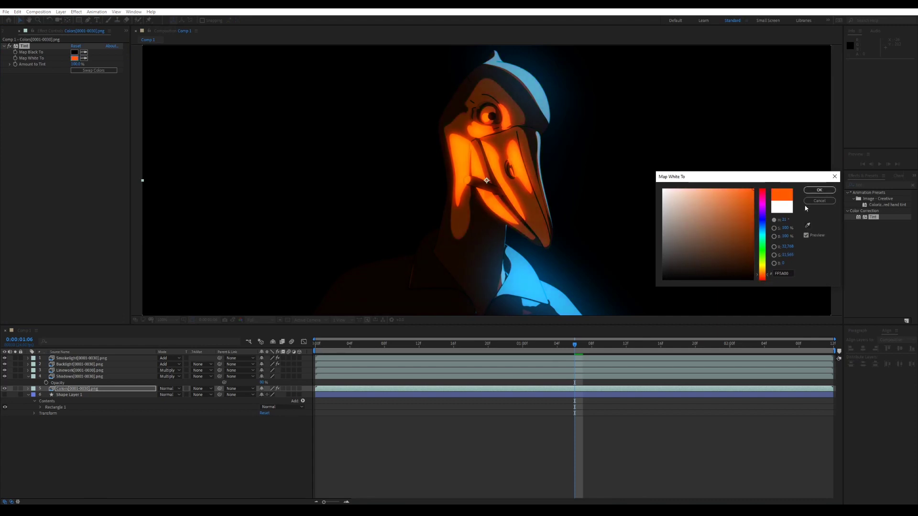
click(818, 190)
Set the Colors layer's Amount to Tint to 80% and inspect the frame at full-frame and close-up size
drag(75, 64, 59, 68)
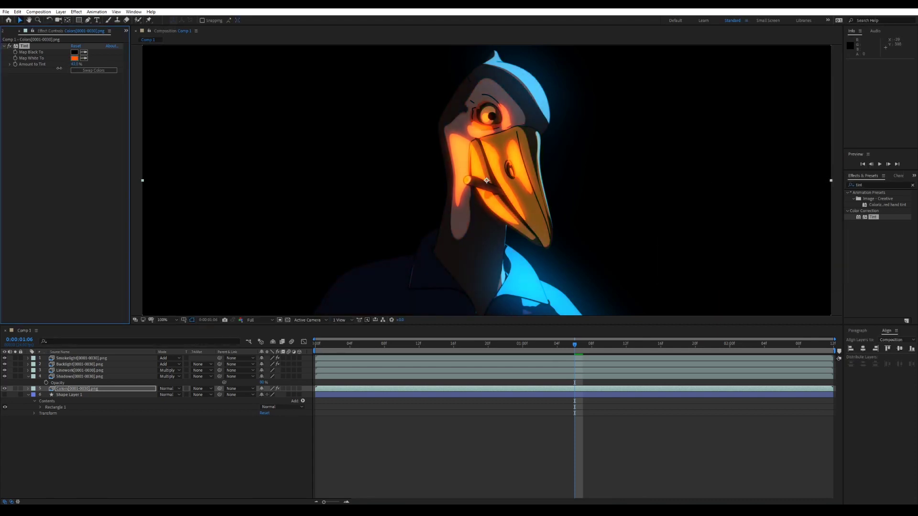
click(75, 64)
text(80)
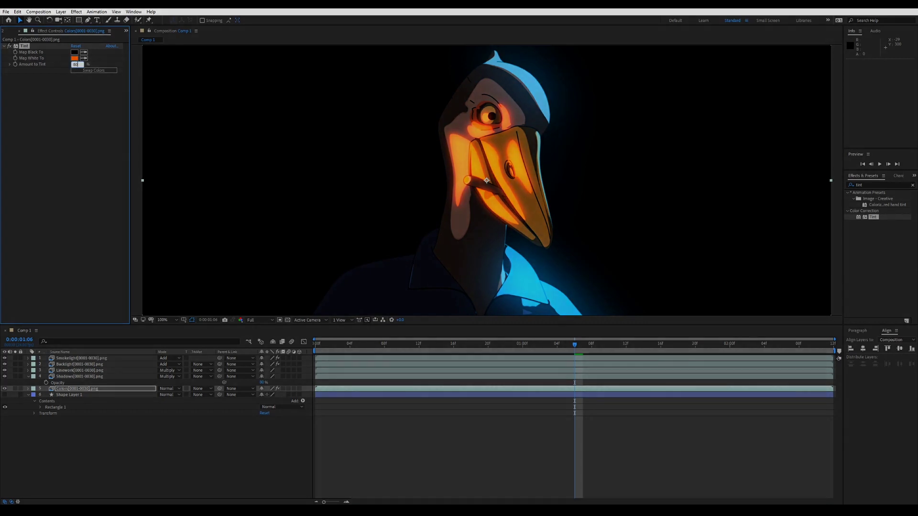
key(Return)
scroll(430, 196, down, 1)
click(527, 444)
scroll(460, 149, up, 1)
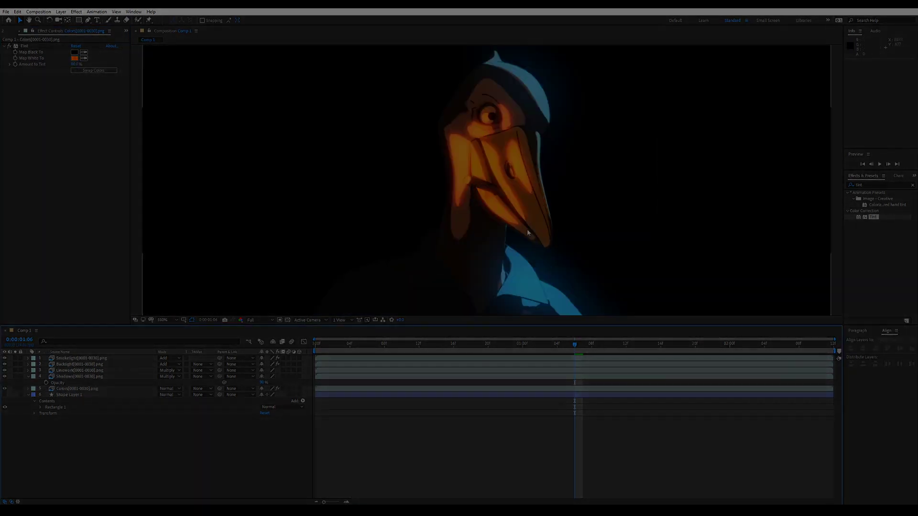
scroll(460, 151, down, 1)
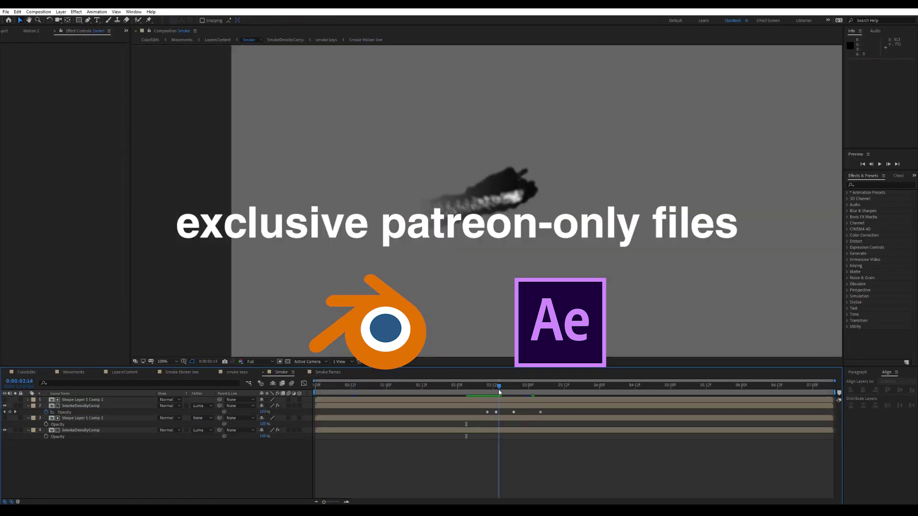
drag(499, 390, 546, 400)
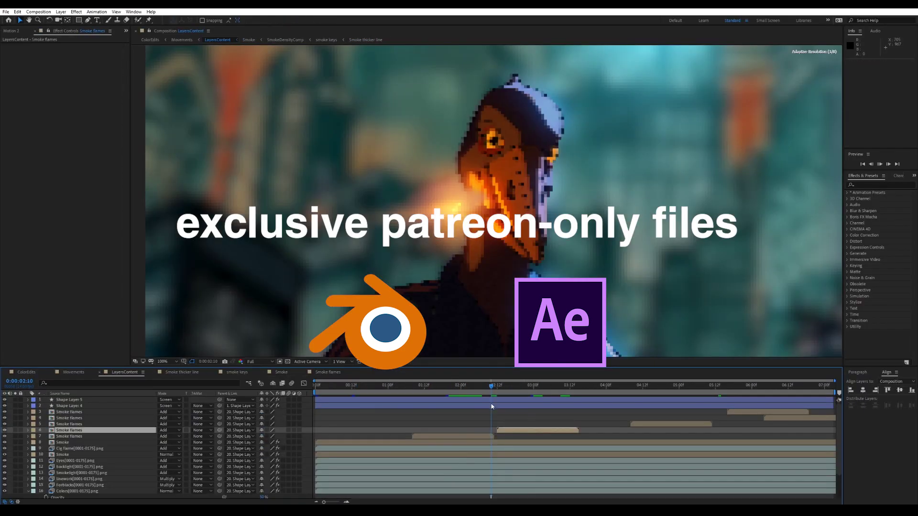